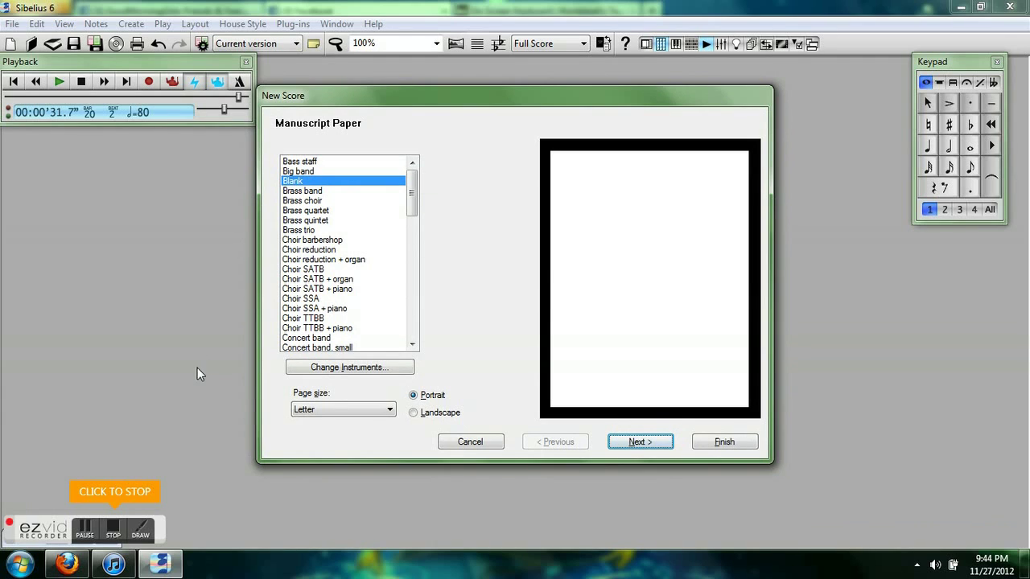
Add Glockenspiel, Marimba [treble staff] and Vibraphone from the pitched percussion band instruments to the new score.
{"action": "left_click", "coordinate": [346, 369]}
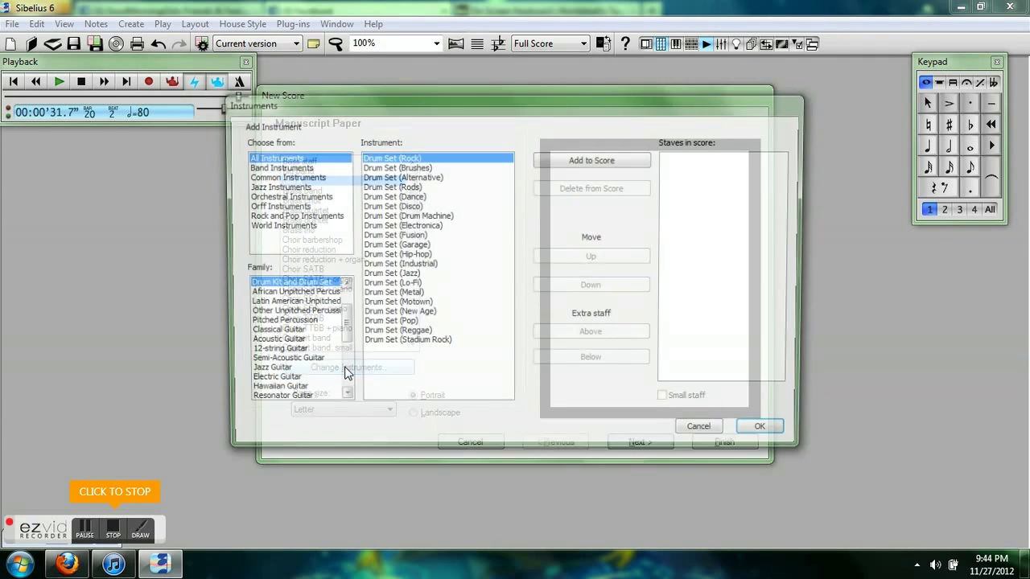
{"action": "left_click", "coordinate": [299, 167]}
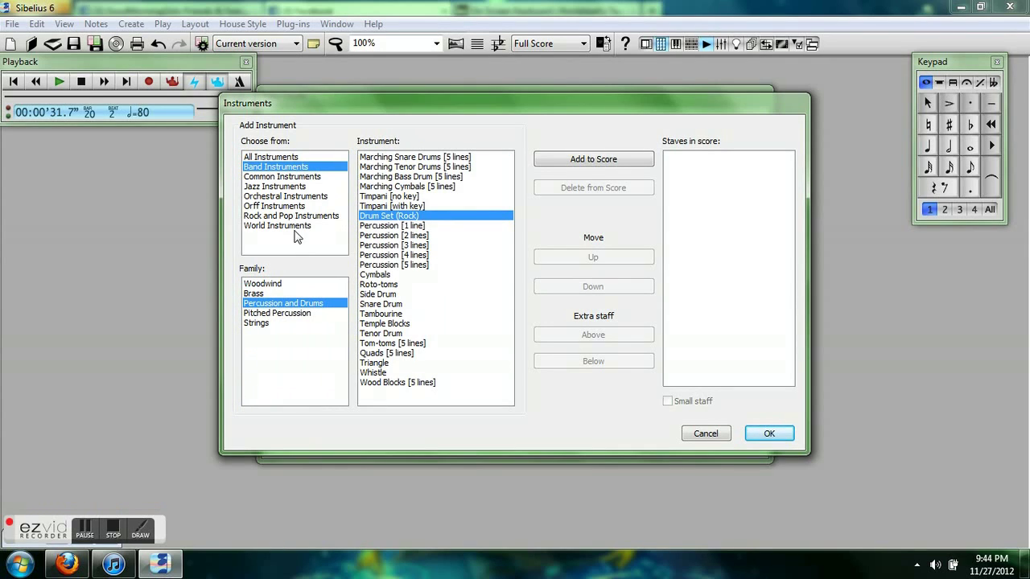
{"action": "left_click", "coordinate": [296, 315]}
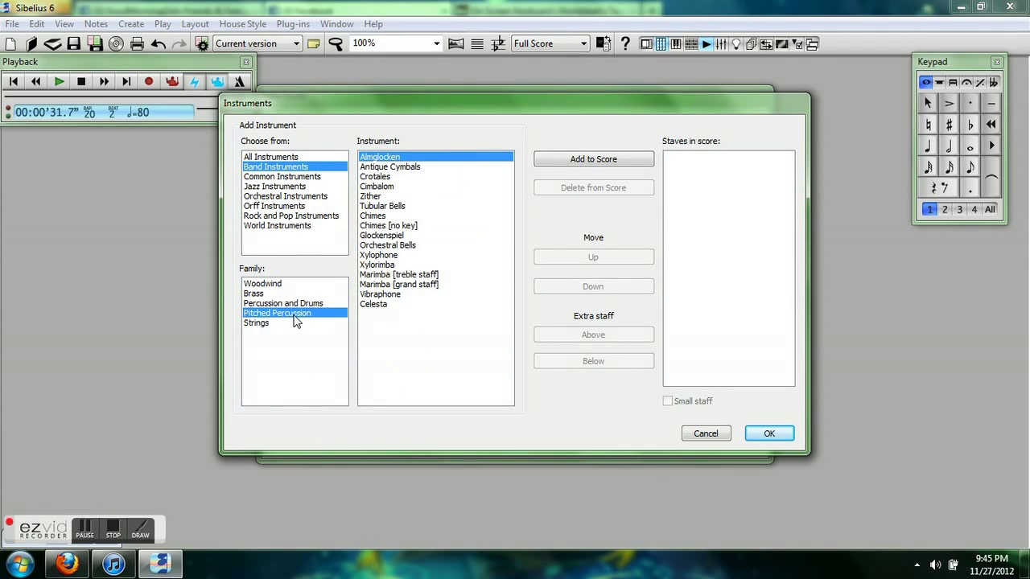
{"action": "left_click", "coordinate": [402, 235]}
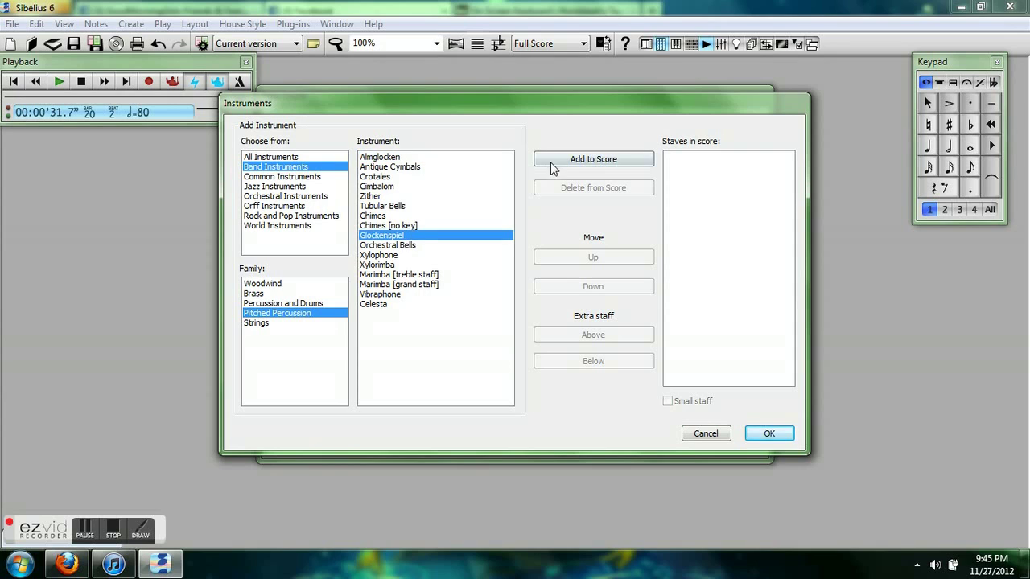
{"action": "left_click", "coordinate": [559, 165]}
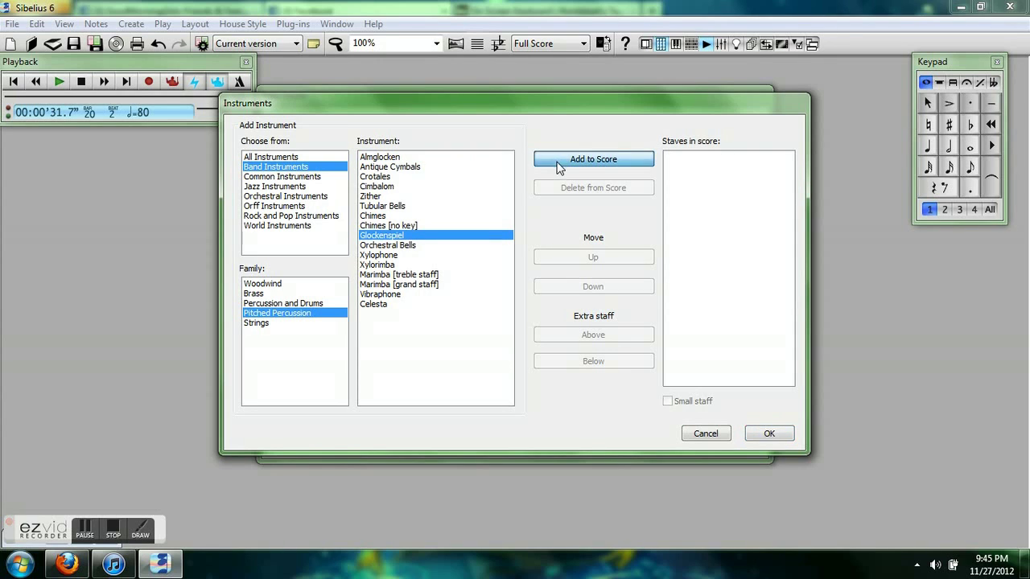
{"action": "left_click", "coordinate": [422, 276]}
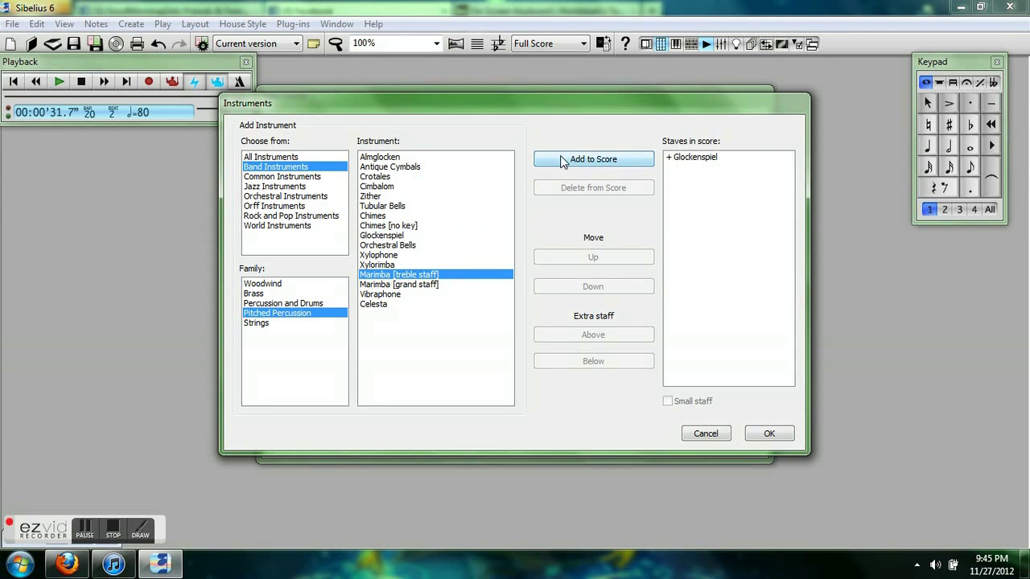
{"action": "left_click", "coordinate": [563, 159]}
{"action": "left_click", "coordinate": [400, 295]}
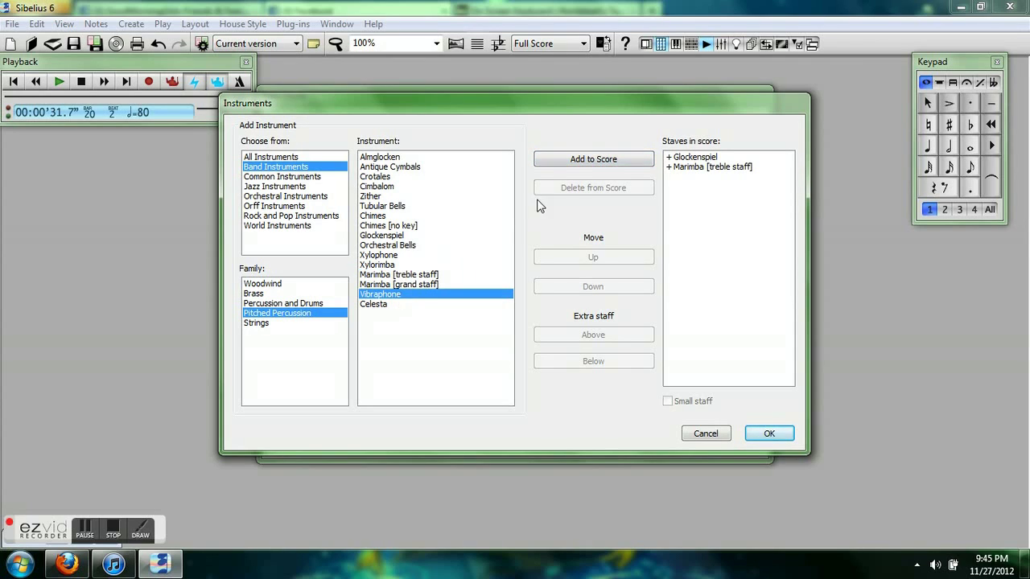
{"action": "left_click", "coordinate": [568, 161]}
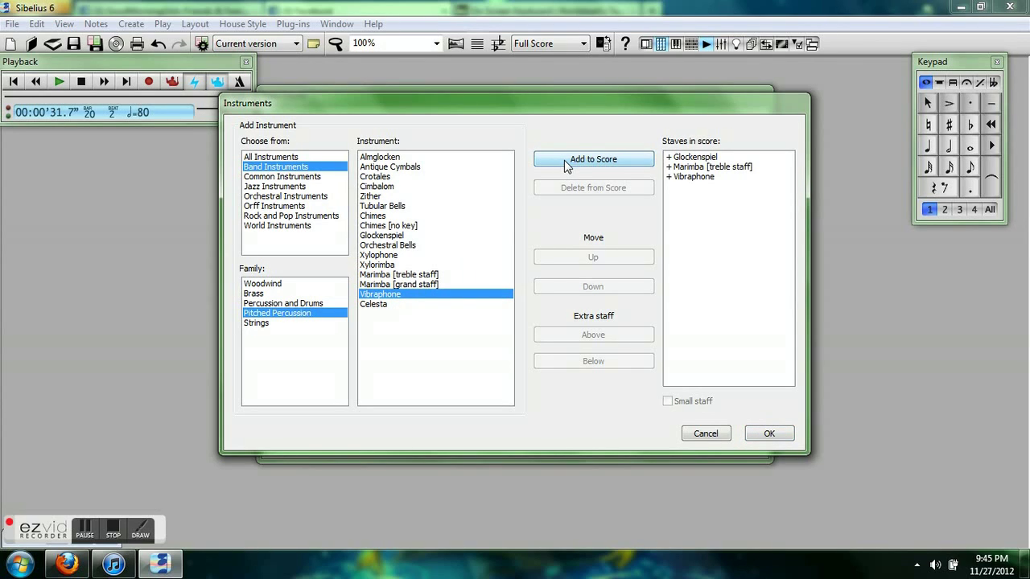
Add Drum Set (Rock) from the full instrument list and confirm the score's instruments.
{"action": "left_click", "coordinate": [279, 158]}
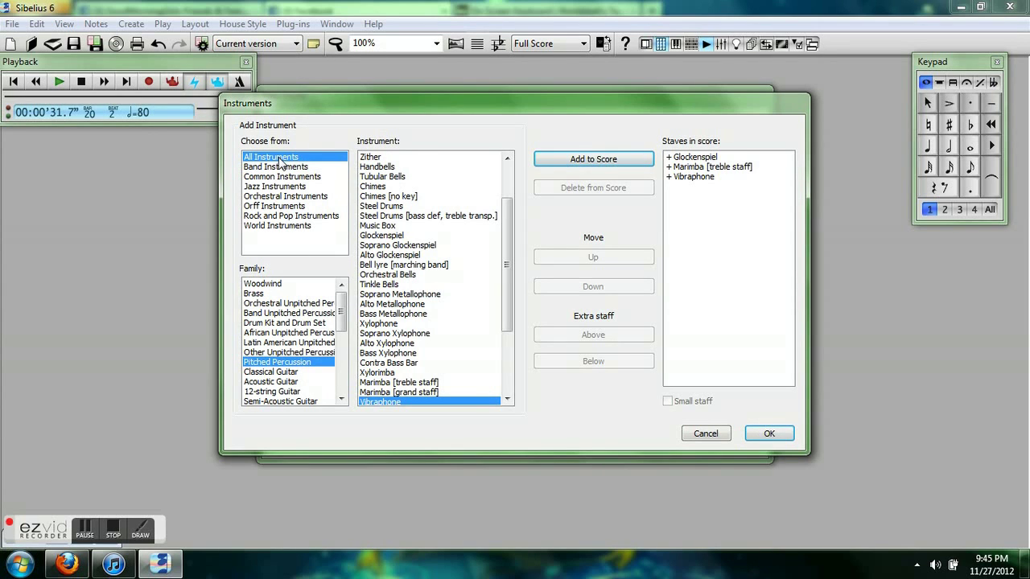
{"action": "left_click", "coordinate": [284, 322]}
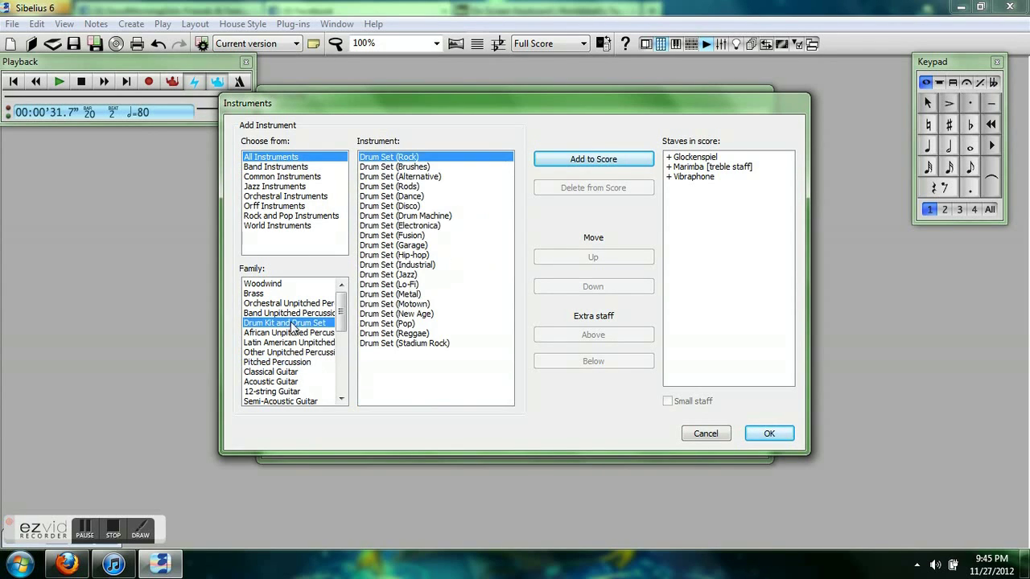
{"action": "left_click", "coordinate": [605, 160]}
{"action": "left_click", "coordinate": [769, 434]}
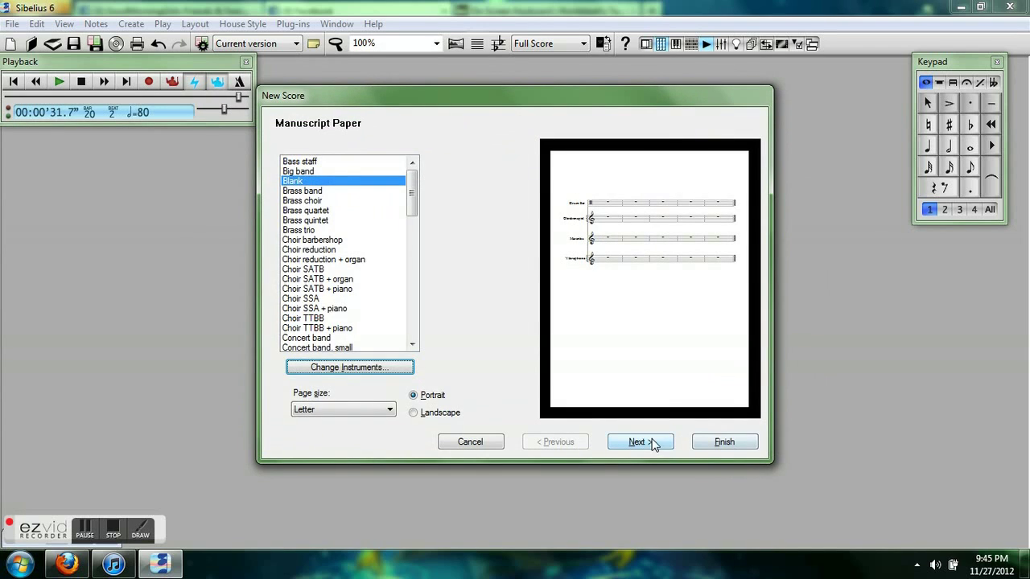
Keep the cut-common time signature and C major key, and title the score "Sibelius Tutorial!".
{"action": "left_click", "coordinate": [650, 441]}
{"action": "left_click", "coordinate": [650, 441]}
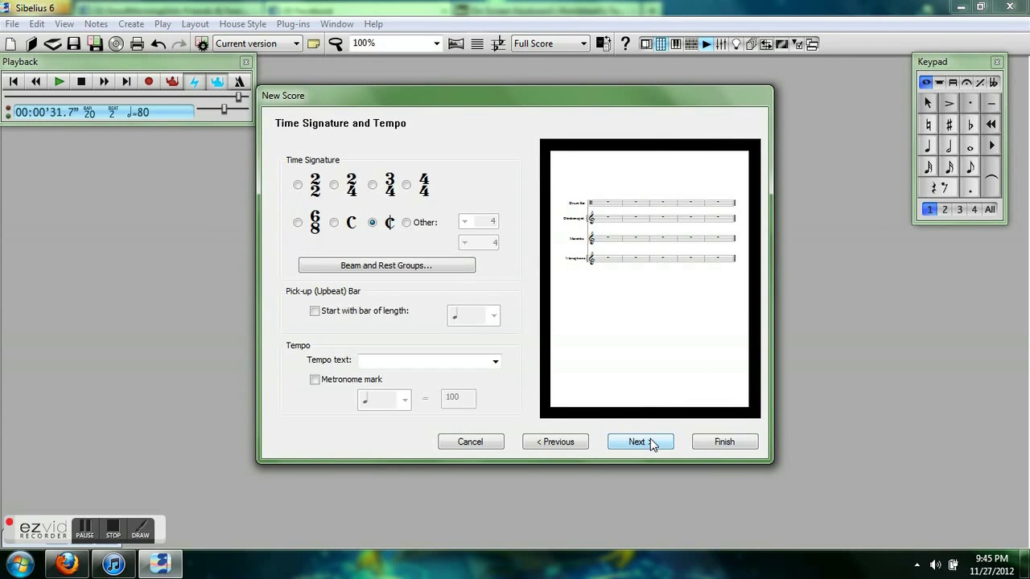
{"action": "left_click", "coordinate": [648, 445]}
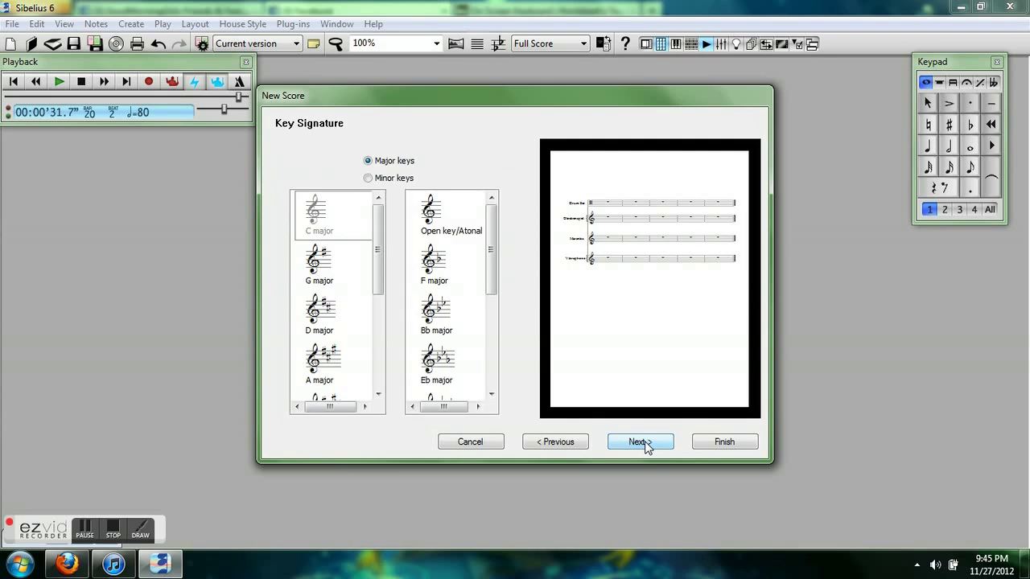
{"action": "left_click", "coordinate": [647, 445]}
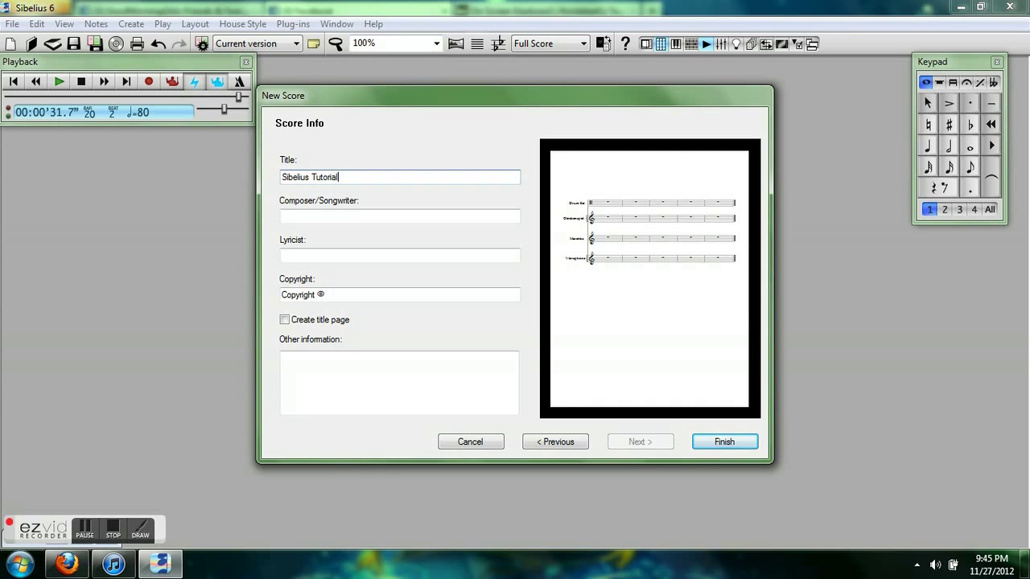
Fill in the composer field and append 2012 to the copyright line.
{"action": "left_click", "coordinate": [281, 216]}
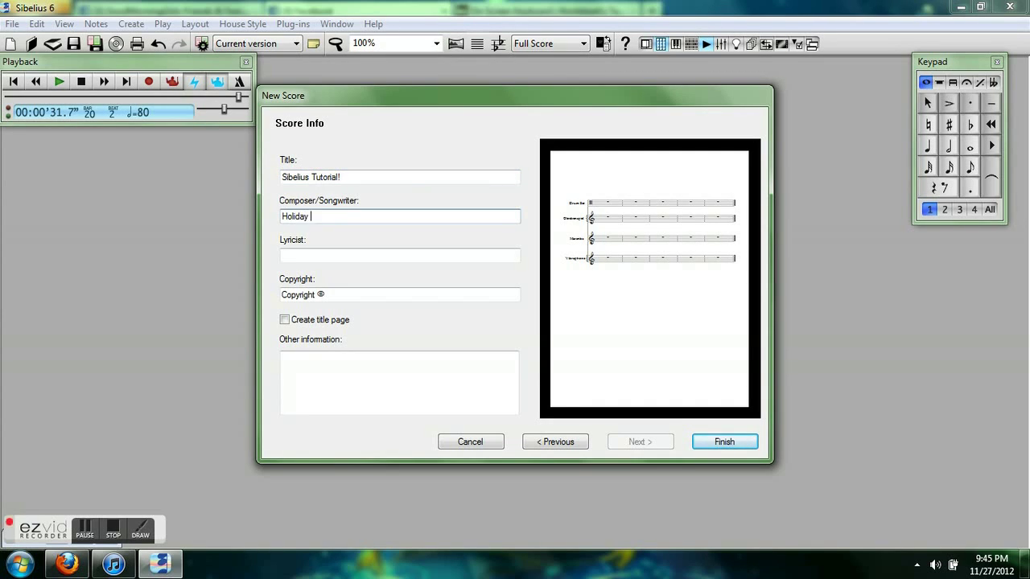
{"action": "key", "text": "Tab"}
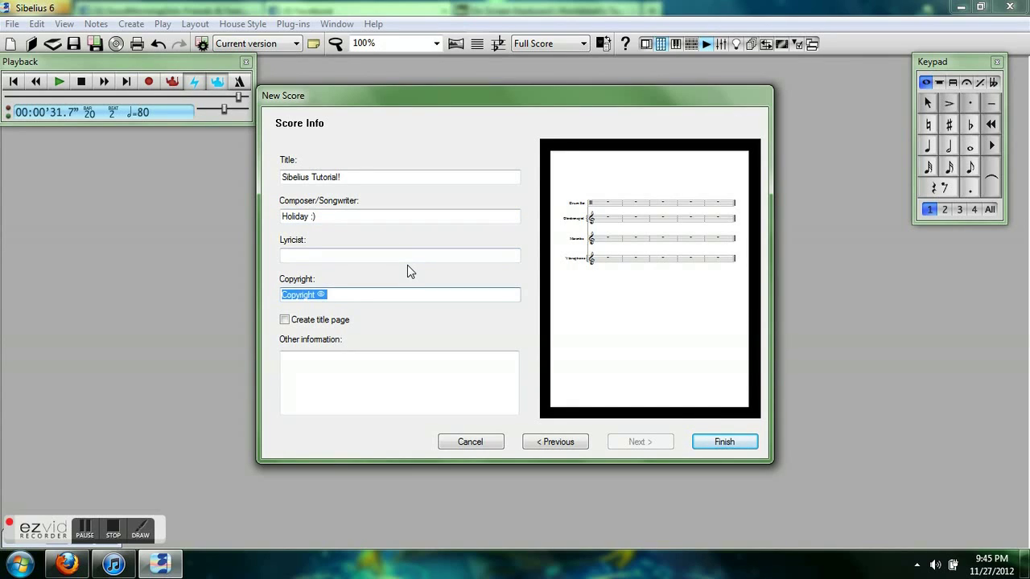
{"action": "key", "text": "End"}
{"action": "type", "text": "201"}
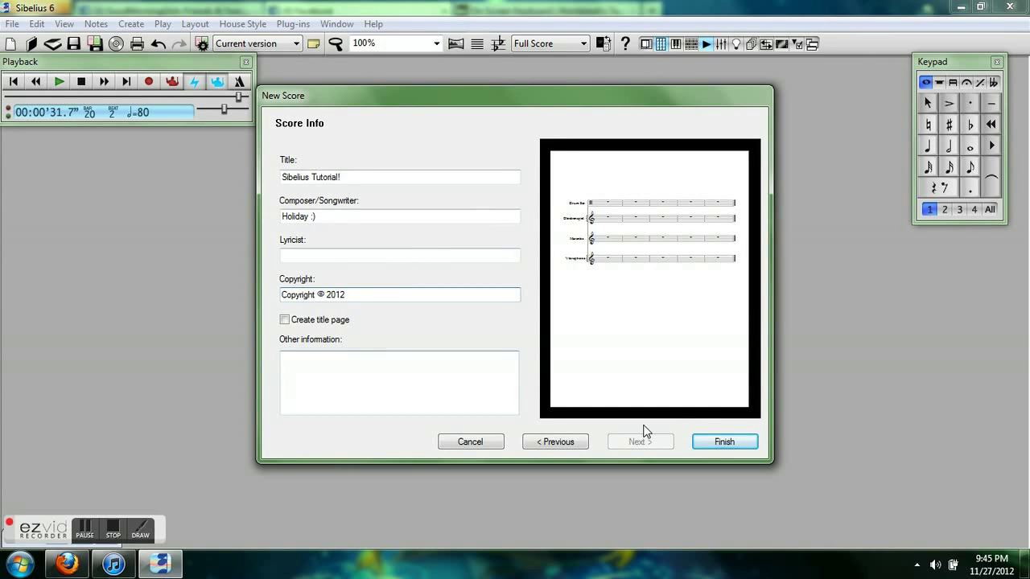
Return to the time signature settings, start the score with a quarter-note pick-up bar, and create the score.
{"action": "left_click", "coordinate": [631, 442]}
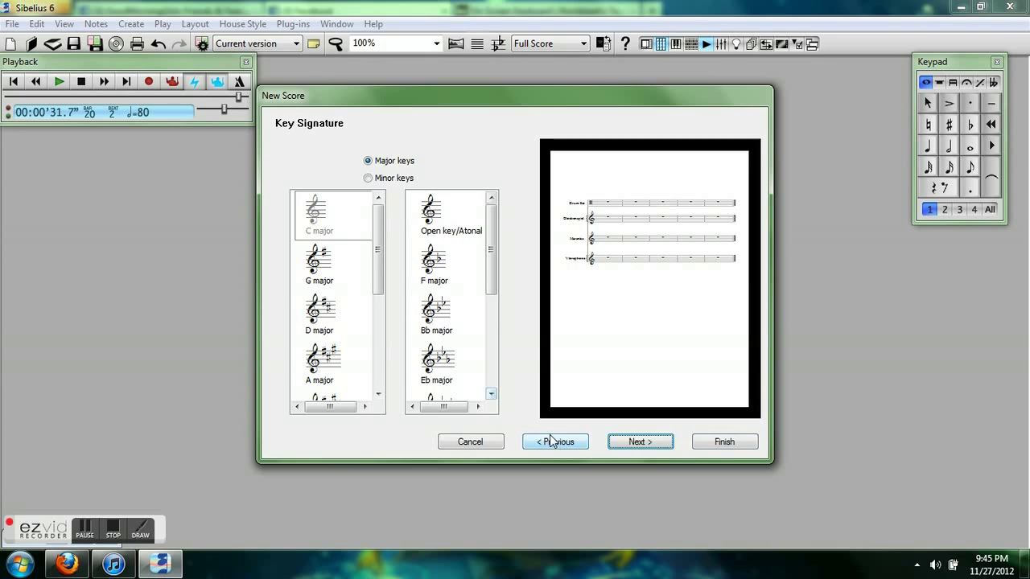
{"action": "left_click", "coordinate": [554, 442]}
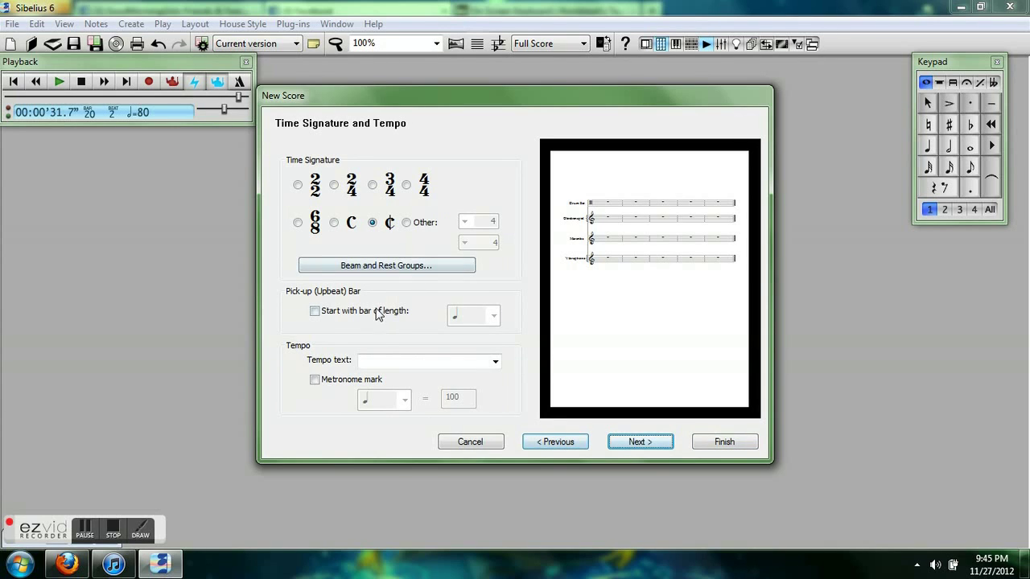
{"action": "left_click", "coordinate": [341, 319]}
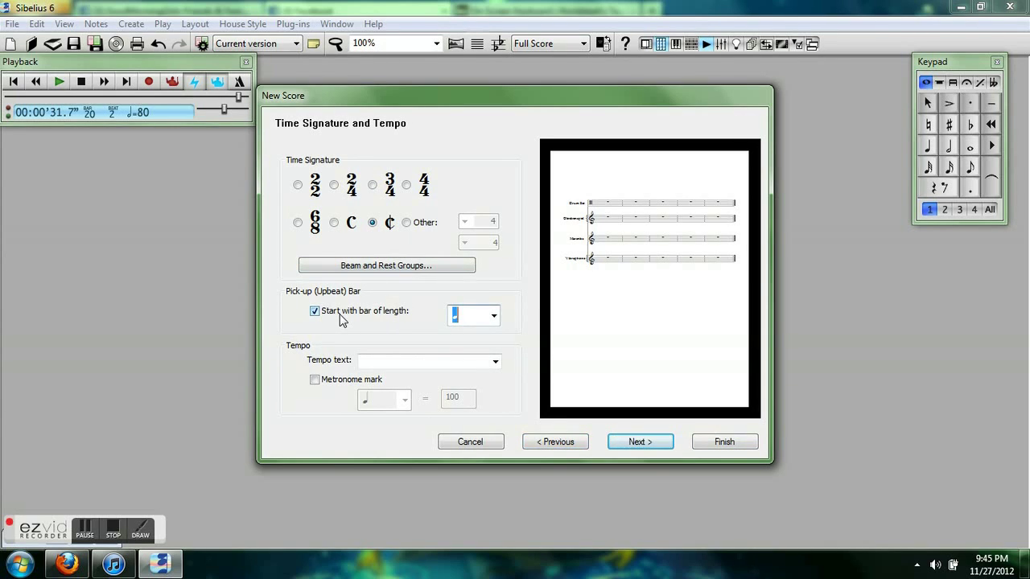
{"action": "left_click", "coordinate": [665, 442]}
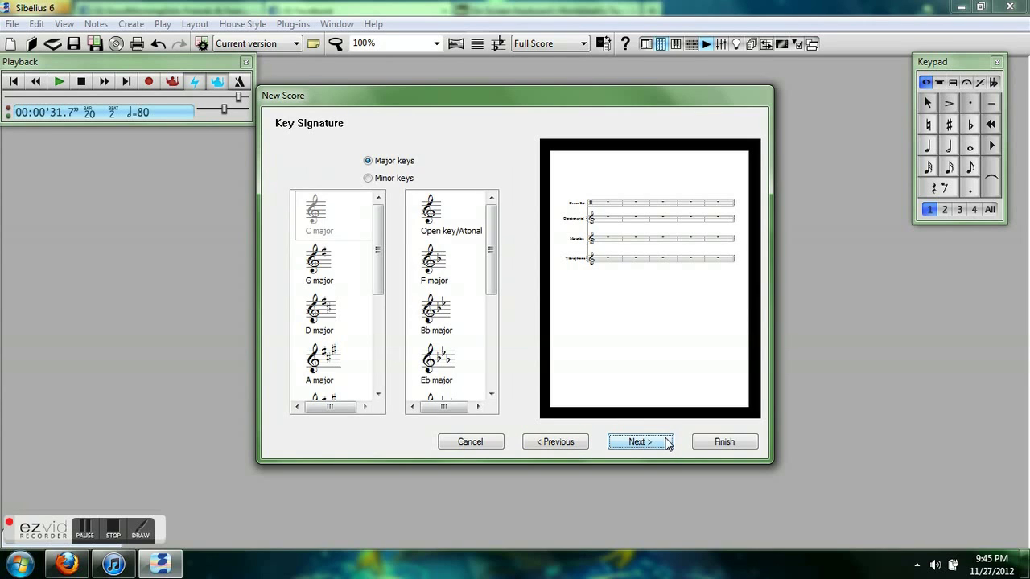
{"action": "left_click", "coordinate": [666, 442]}
{"action": "left_click", "coordinate": [734, 441]}
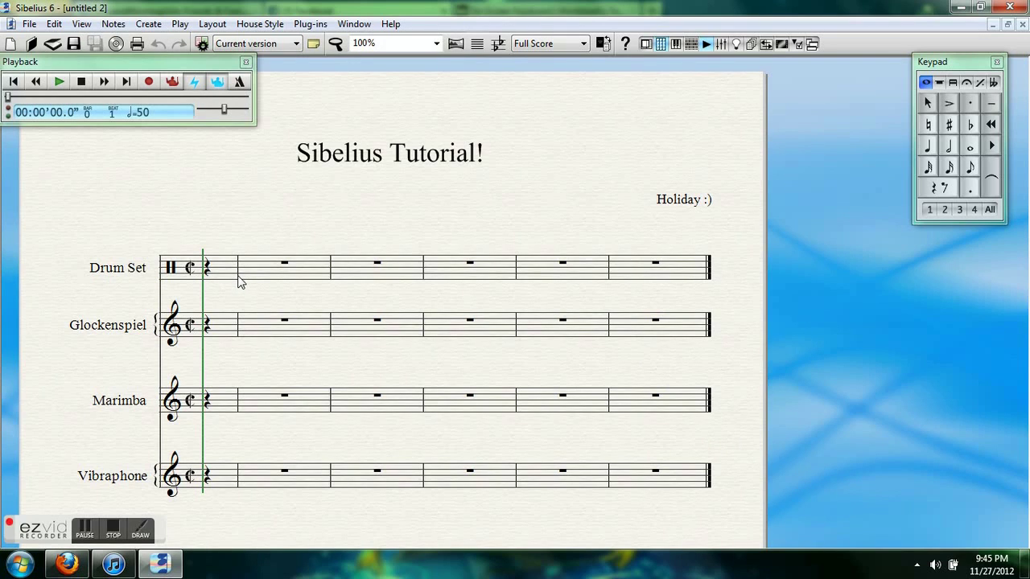
Insert 20 bars at the barline after the pick-up bar, with the same length as the time signature.
{"action": "left_click", "coordinate": [239, 335]}
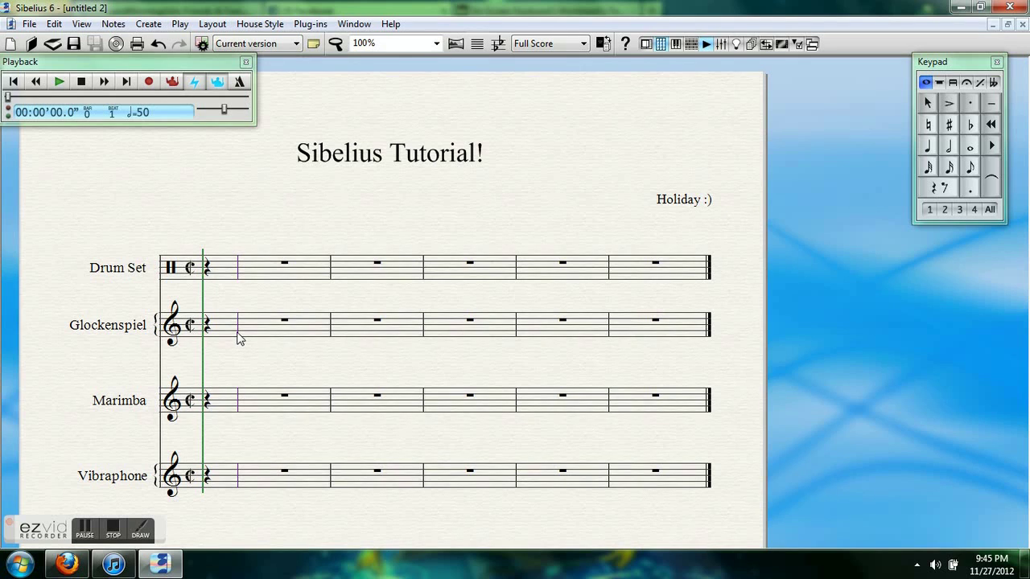
{"action": "left_click", "coordinate": [148, 24]}
{"action": "mouse_move", "coordinate": [167, 48]}
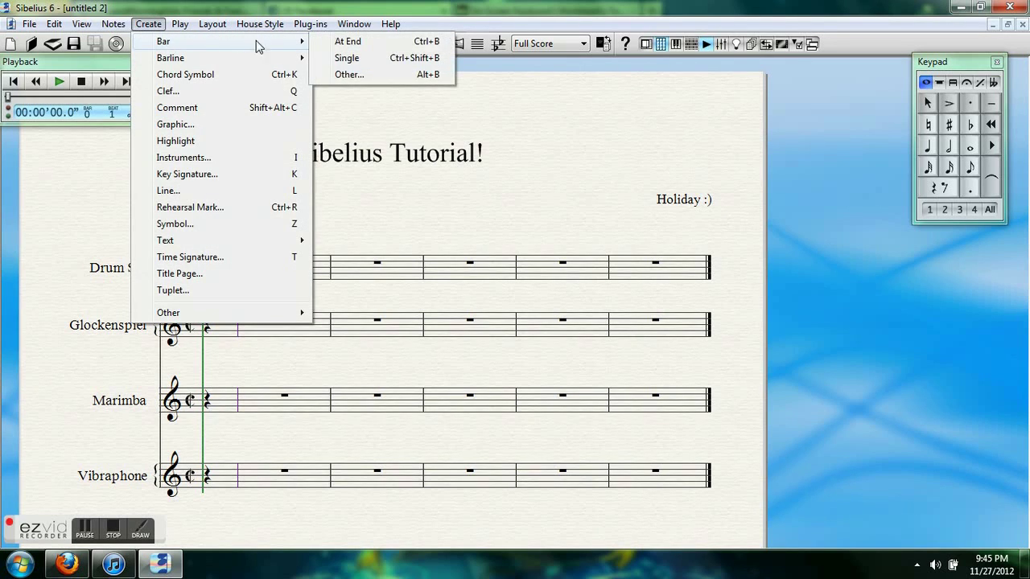
{"action": "left_click", "coordinate": [352, 75]}
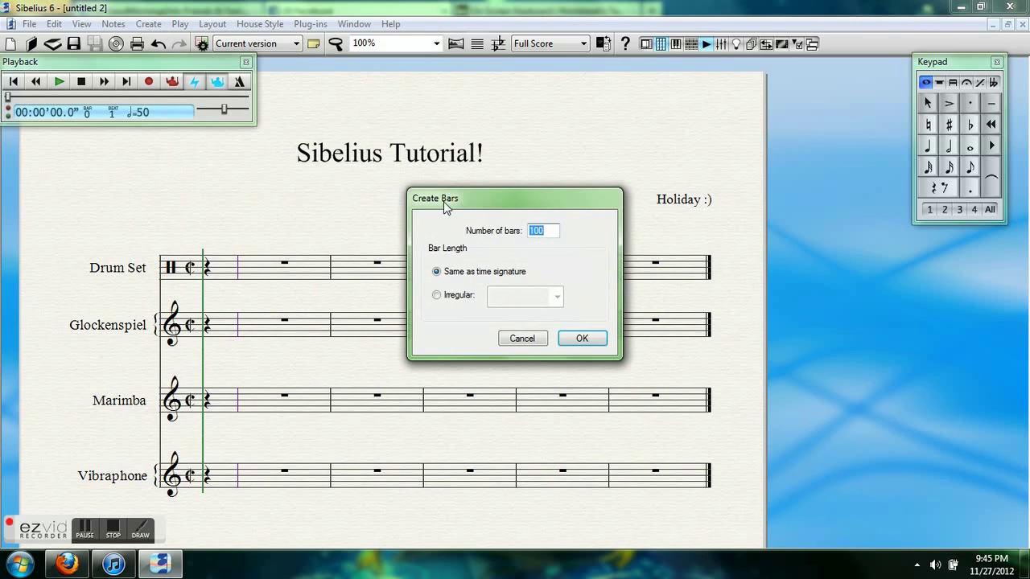
{"action": "type", "text": "20"}
{"action": "key", "text": "Return"}
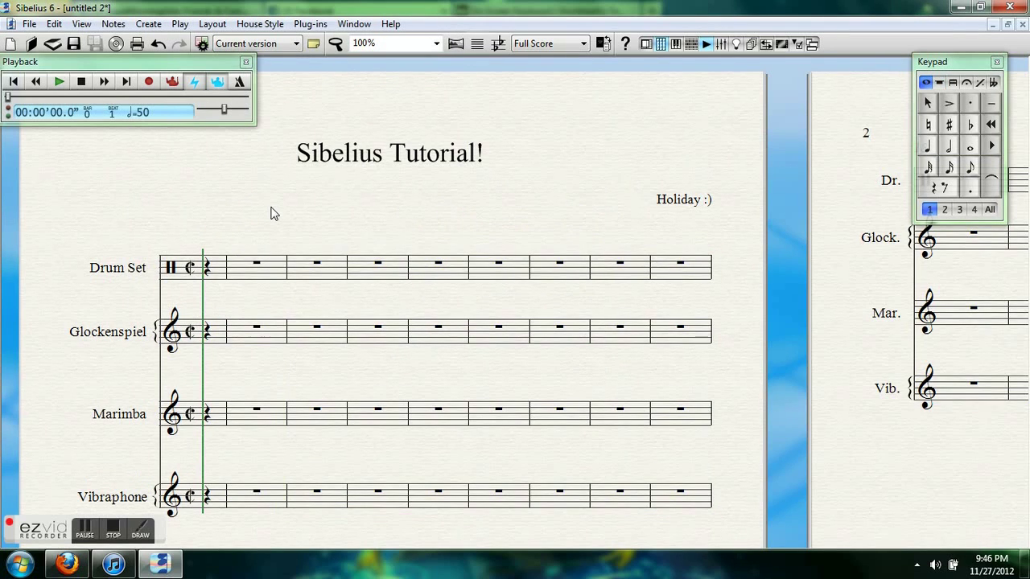
Reorder the staves so that Drum Set comes last, below Vibraphone.
{"action": "left_click_drag", "start_coordinate": [253, 224], "coordinate": [340, 175]}
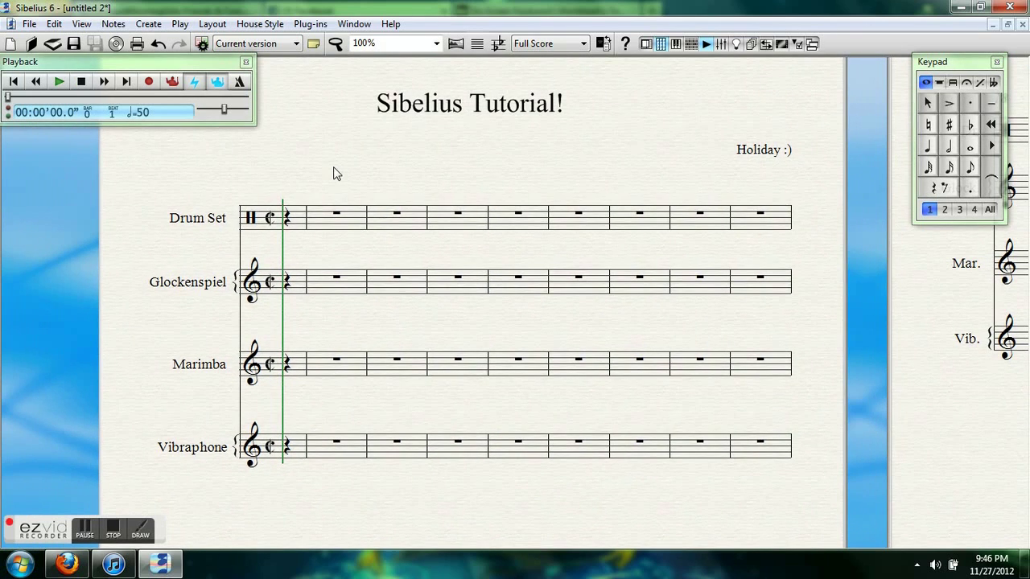
{"action": "key", "text": "i"}
{"action": "left_click", "coordinate": [703, 157]}
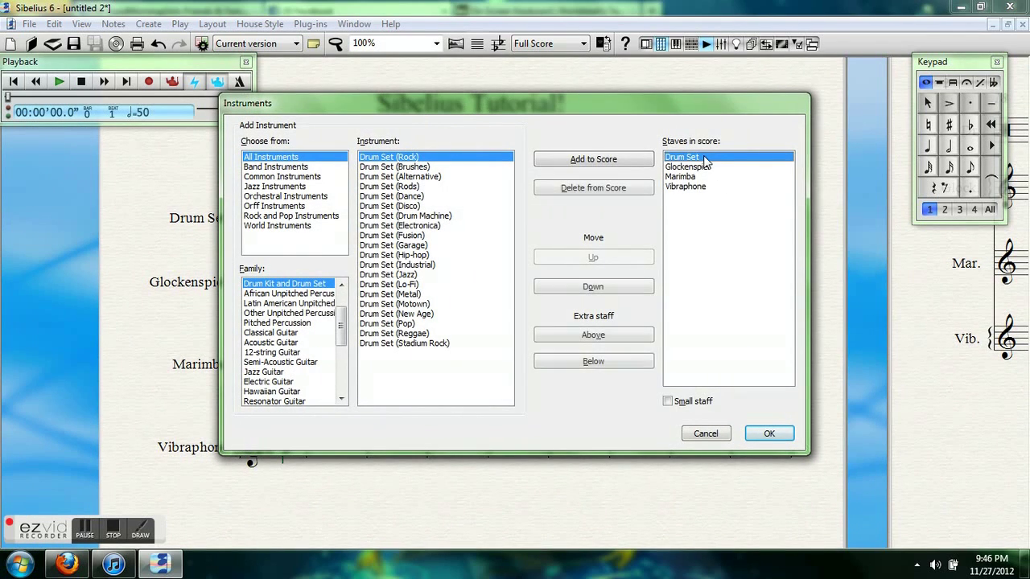
{"action": "left_click", "coordinate": [619, 287]}
{"action": "left_click", "coordinate": [619, 287]}
{"action": "left_click", "coordinate": [620, 287]}
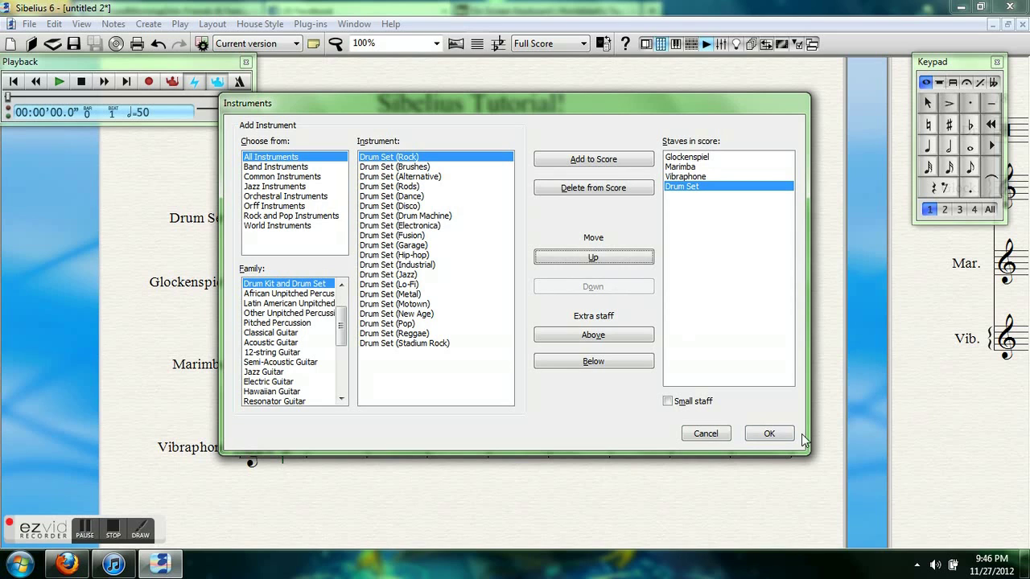
{"action": "left_click", "coordinate": [769, 435]}
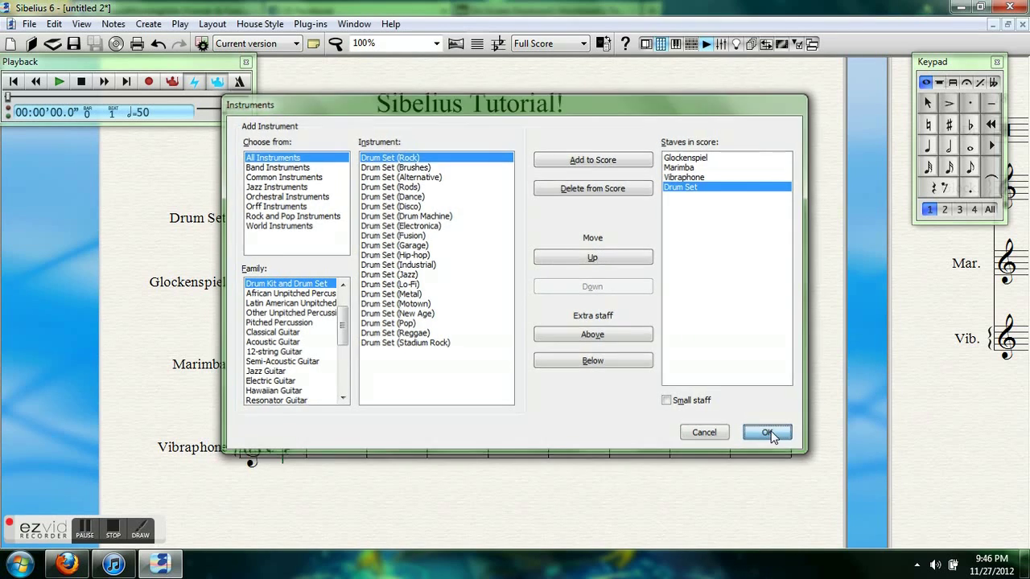
Enter eighth notes A and B in the Glockenspiel's pick-up bar.
{"action": "left_click", "coordinate": [280, 206]}
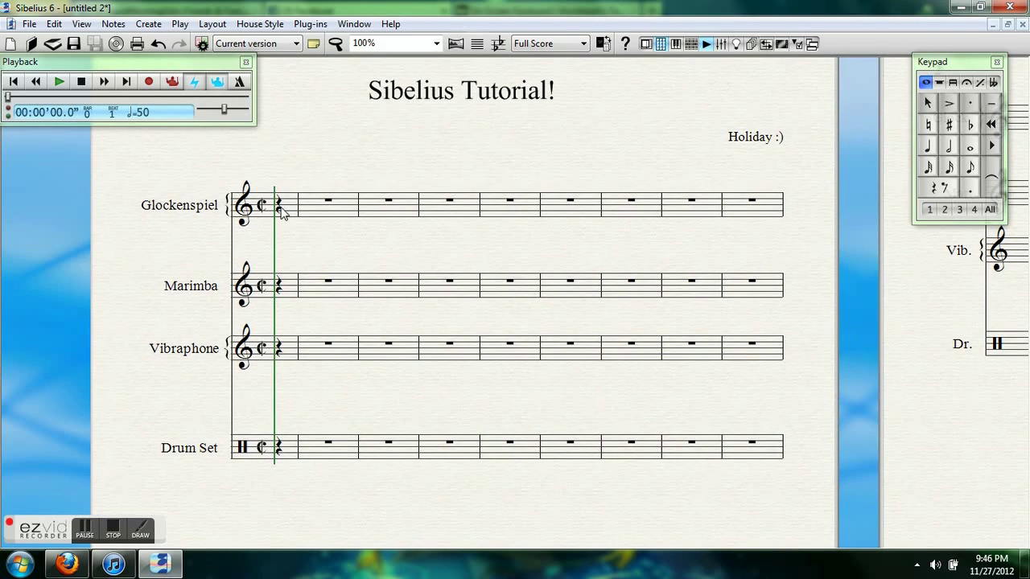
{"action": "left_click", "coordinate": [969, 169]}
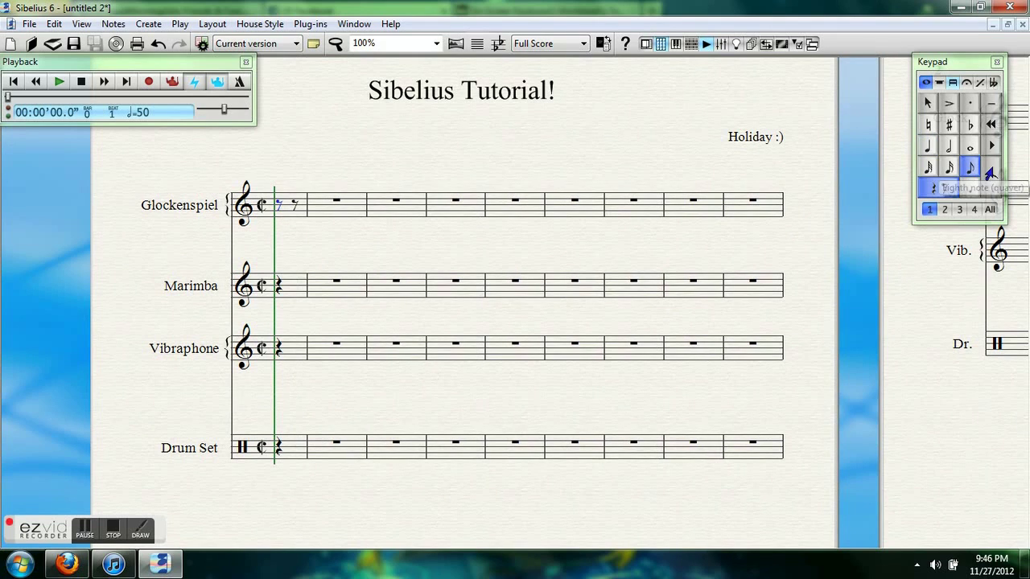
{"action": "key", "text": "a"}
{"action": "key", "text": "b"}
Enter a half-note triplet of C, A and F in the Glockenspiel's first full bar.
{"action": "left_click", "coordinate": [950, 152]}
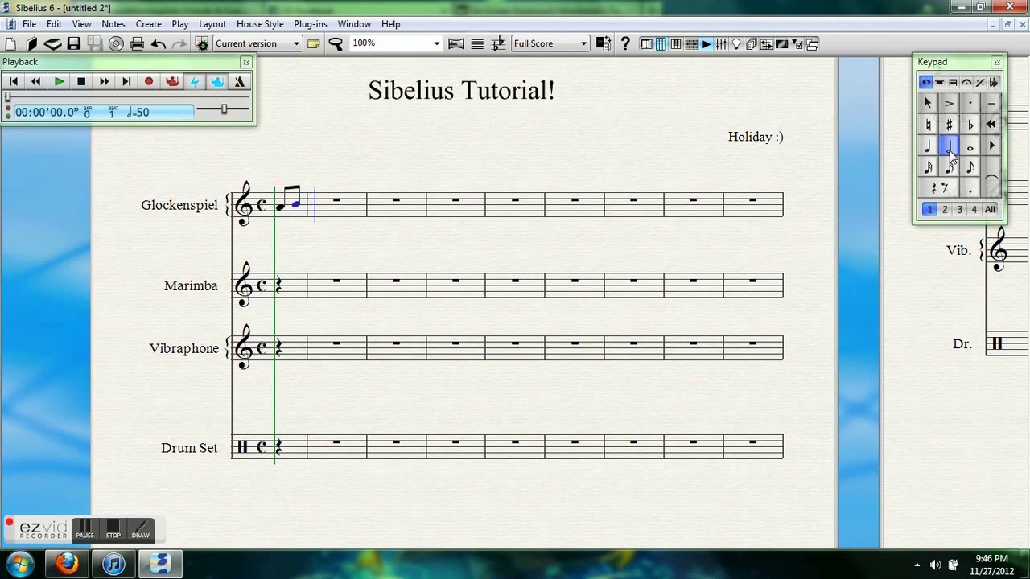
{"action": "key", "text": "c"}
{"action": "key", "text": "ctrl+3"}
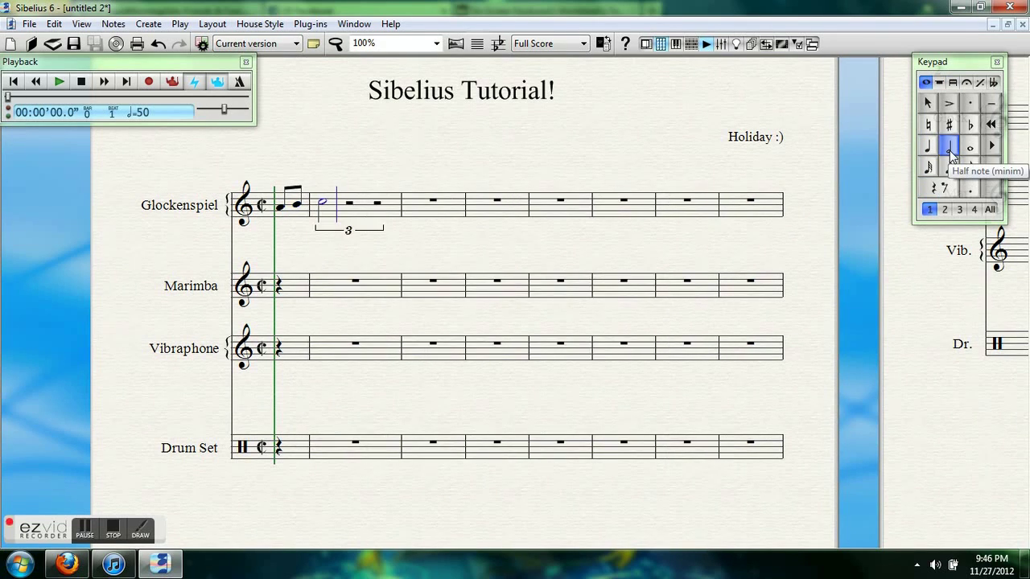
{"action": "key", "text": "a"}
{"action": "key", "text": "f"}
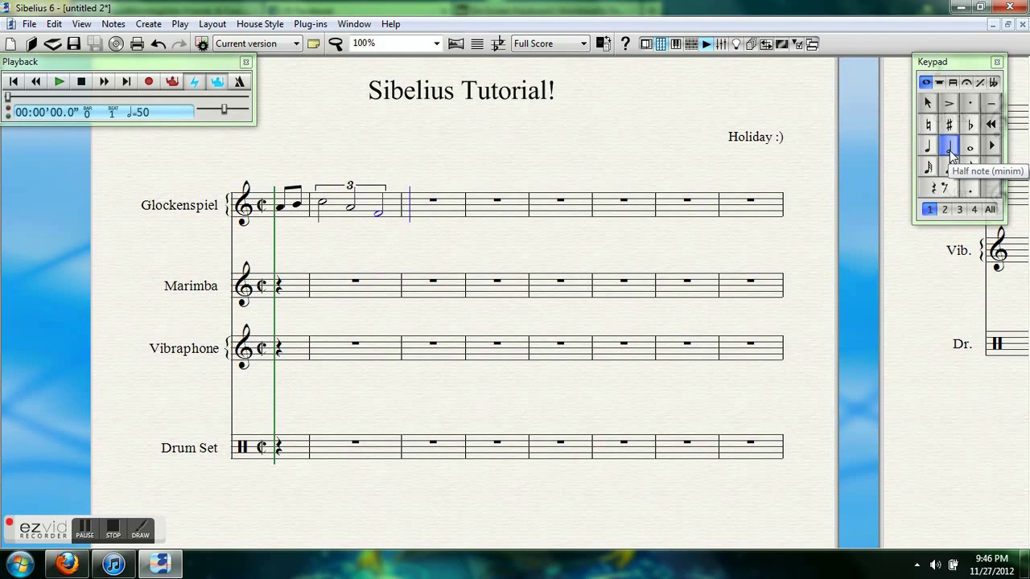
Copy the Glockenspiel's first triplet bar into the next two bars, moved down to read B-G-E and A-F-D.
{"action": "left_click", "coordinate": [368, 208]}
{"action": "key", "text": "Right"}
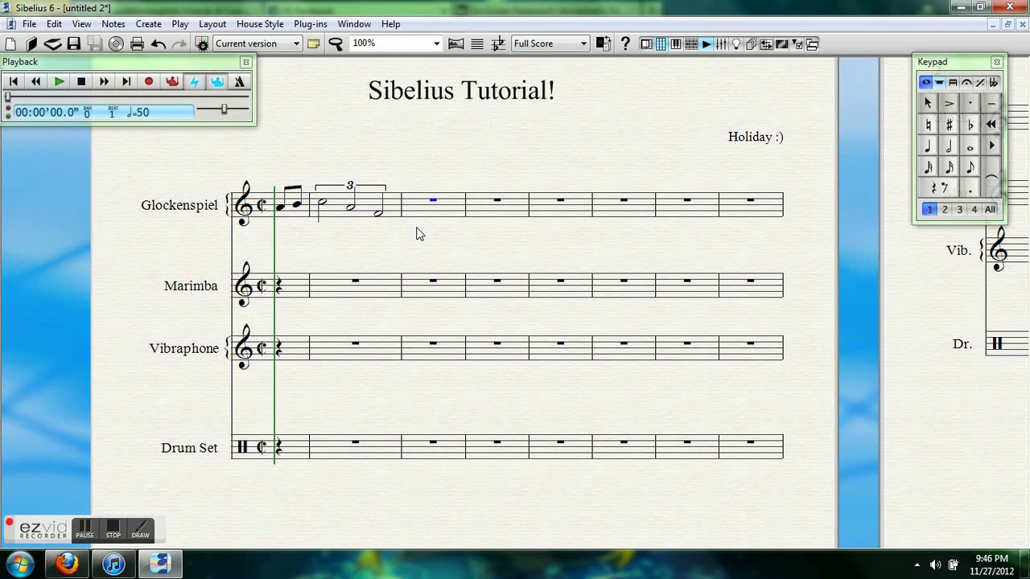
{"action": "key", "text": "ctrl+v"}
{"action": "key", "text": "Right"}
{"action": "key", "text": "ctrl+v"}
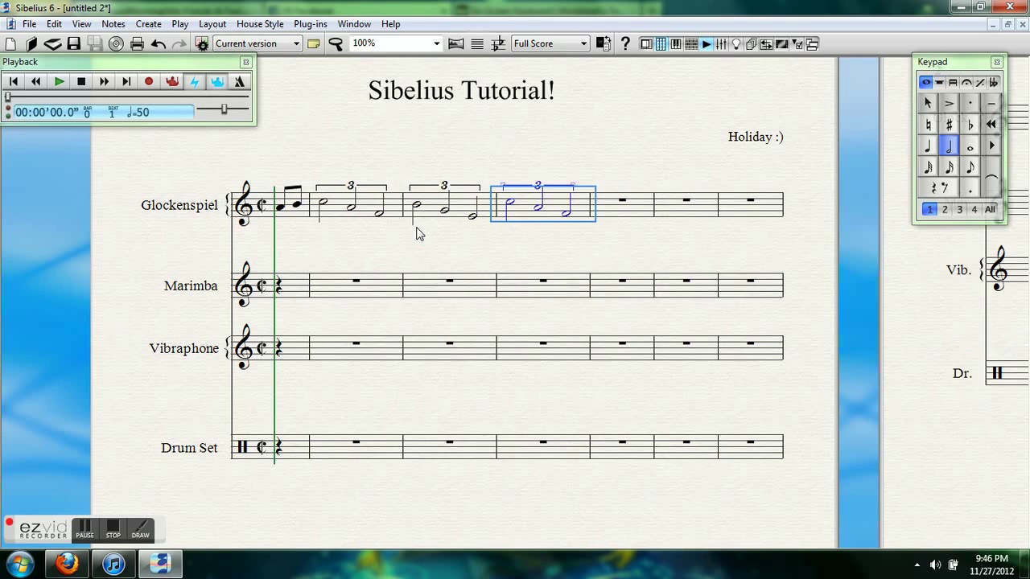
{"action": "key", "text": "Down"}
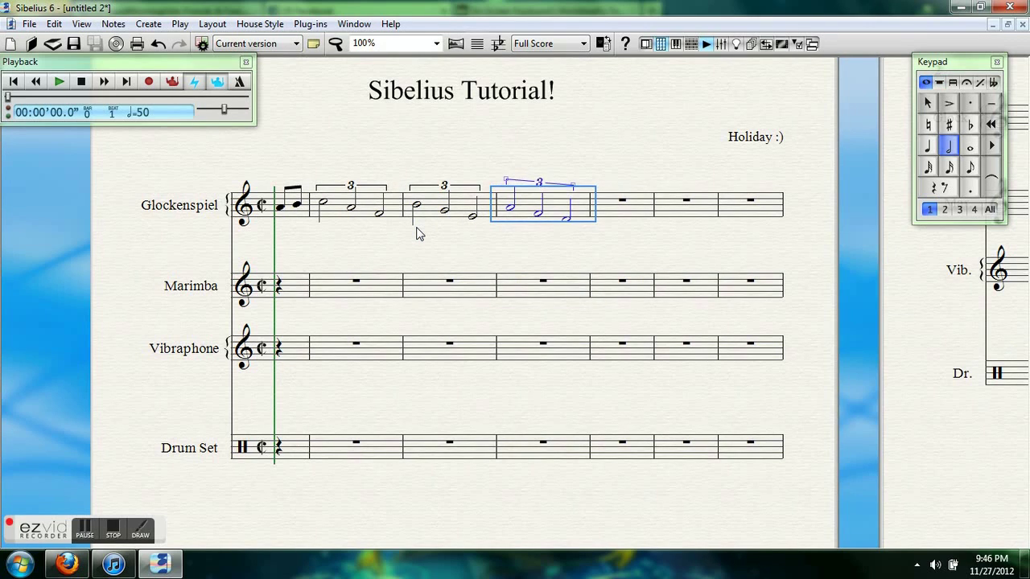
Paste the triplet into the Glockenspiel's fourth full bar and change it to half notes A and G followed by a rest.
{"action": "key", "text": "Right"}
{"action": "key", "text": "ctrl+v"}
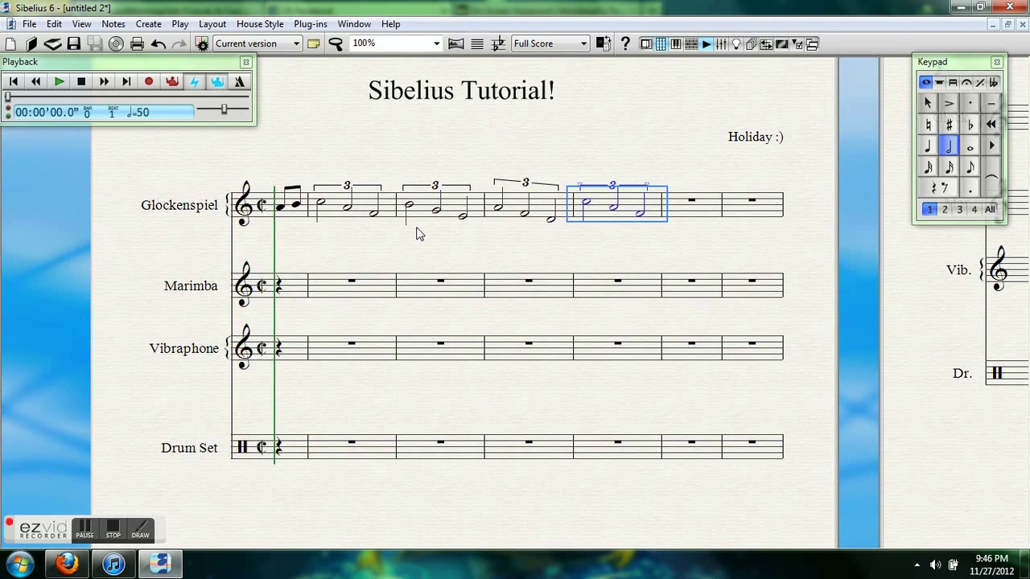
{"action": "key", "text": "Right"}
{"action": "key", "text": "Left"}
{"action": "key", "text": "Delete"}
{"action": "key", "text": "Left"}
{"action": "key", "text": "Left"}
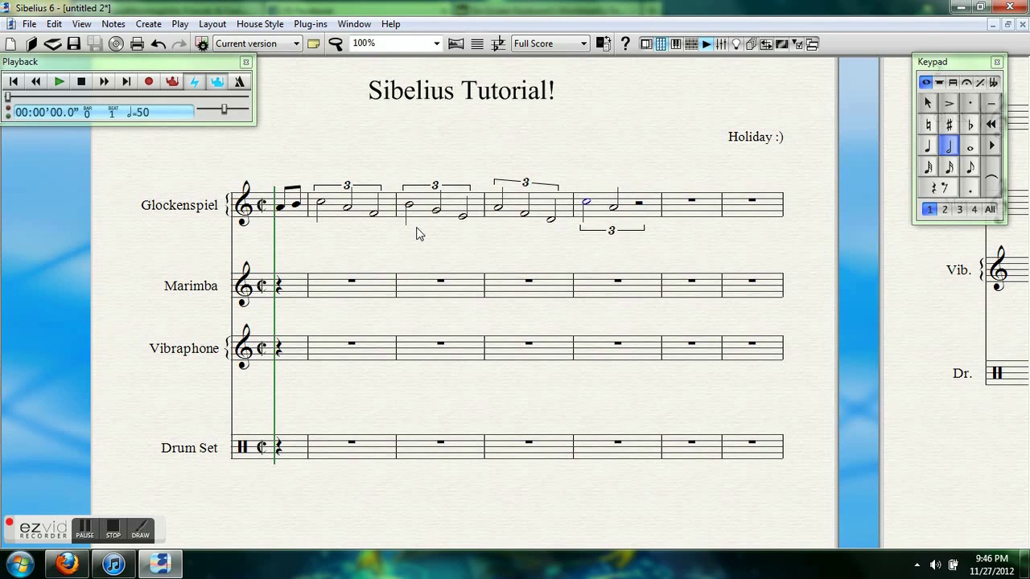
{"action": "key", "text": "x"}
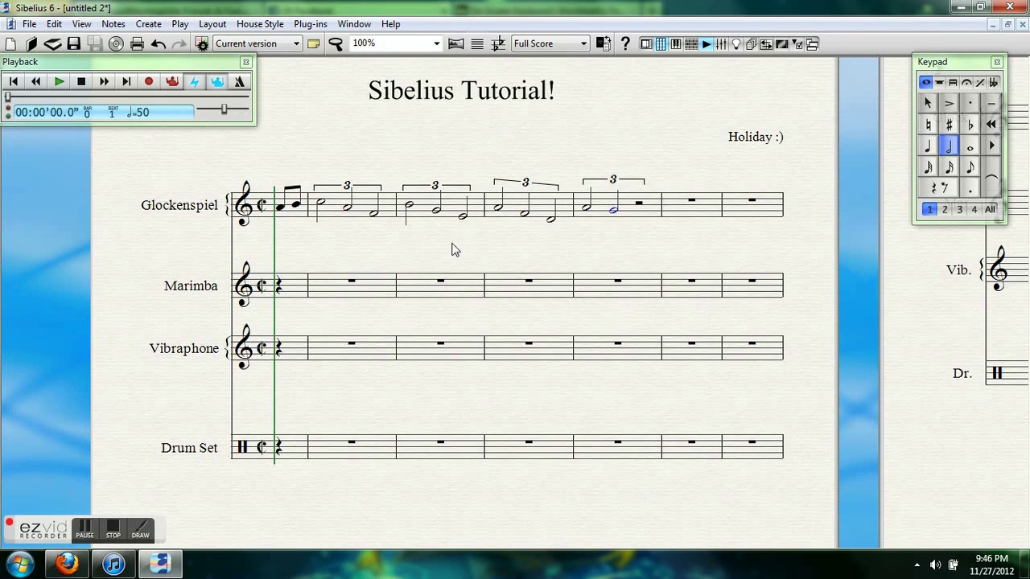
Repeat the Glockenspiel's four triplet bars directly after themselves, filling bars 5 to 8.
{"action": "left_click", "coordinate": [326, 211]}
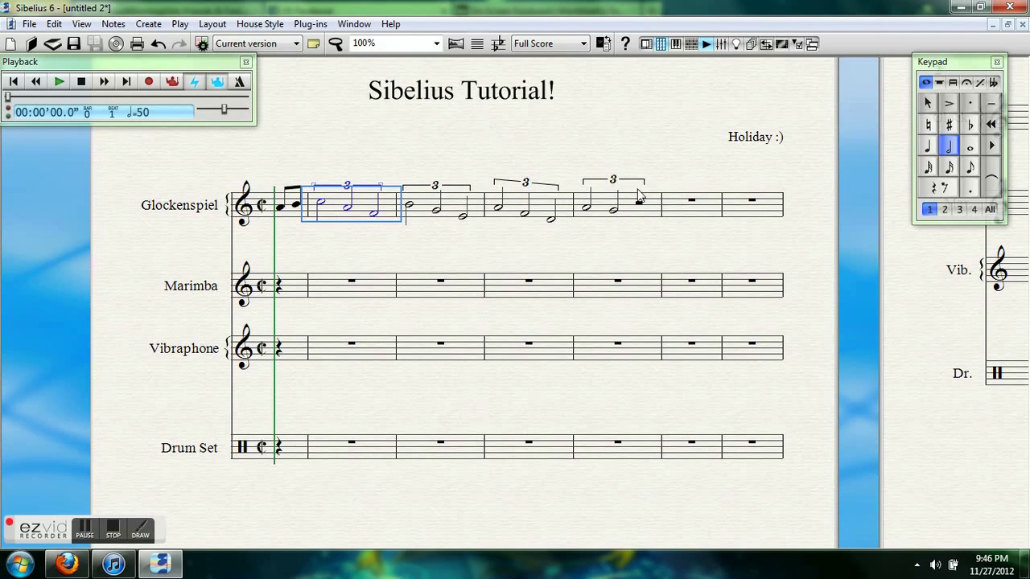
{"action": "left_click", "coordinate": [643, 216], "text": "shift"}
{"action": "key", "text": "r"}
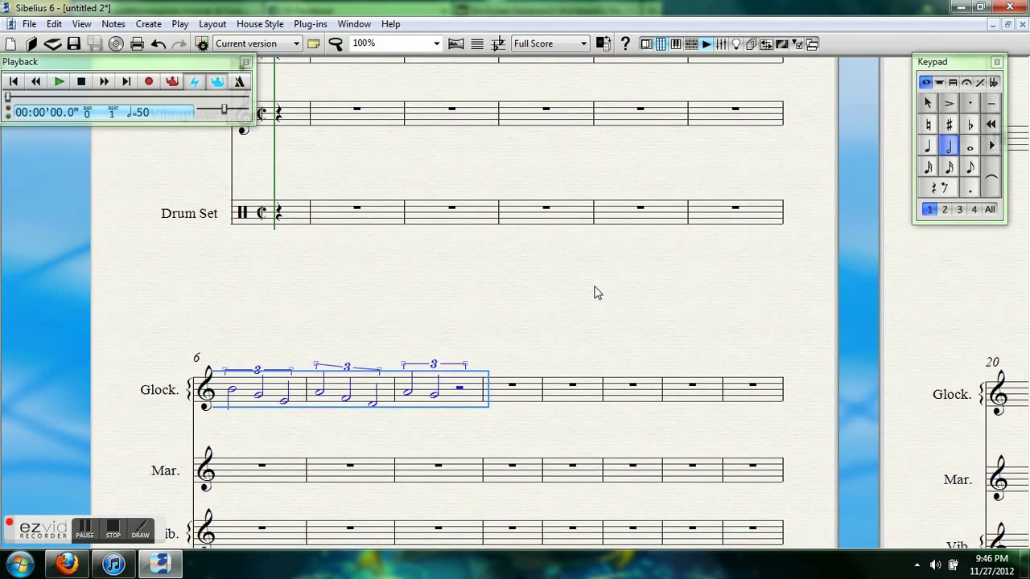
Save the score as a Sibelius 6 file named "Sibelius Tutorial!" in the Scores folder.
{"action": "key", "text": "Escape"}
{"action": "key", "text": "ctrl+s"}
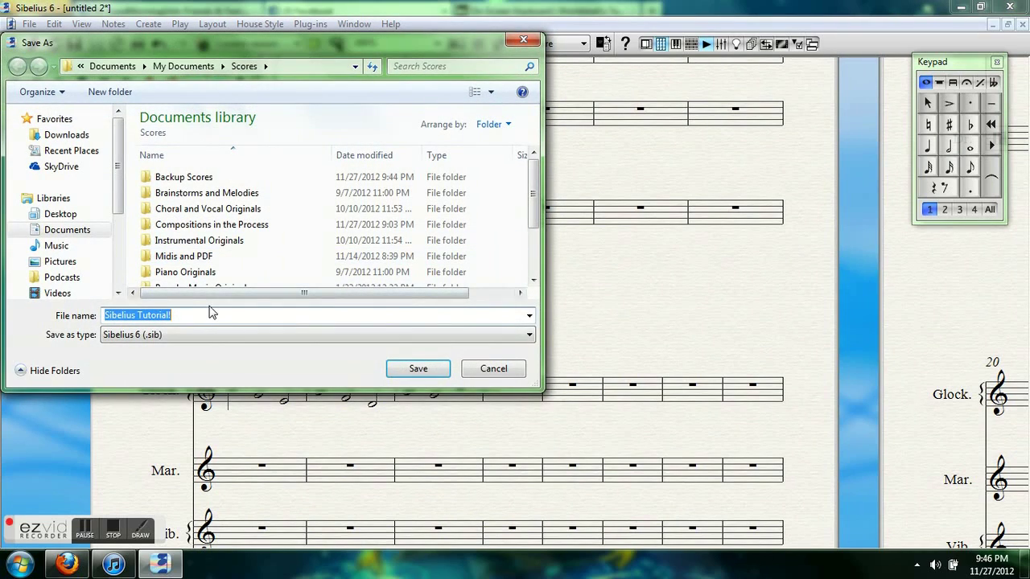
{"action": "key", "text": "Return"}
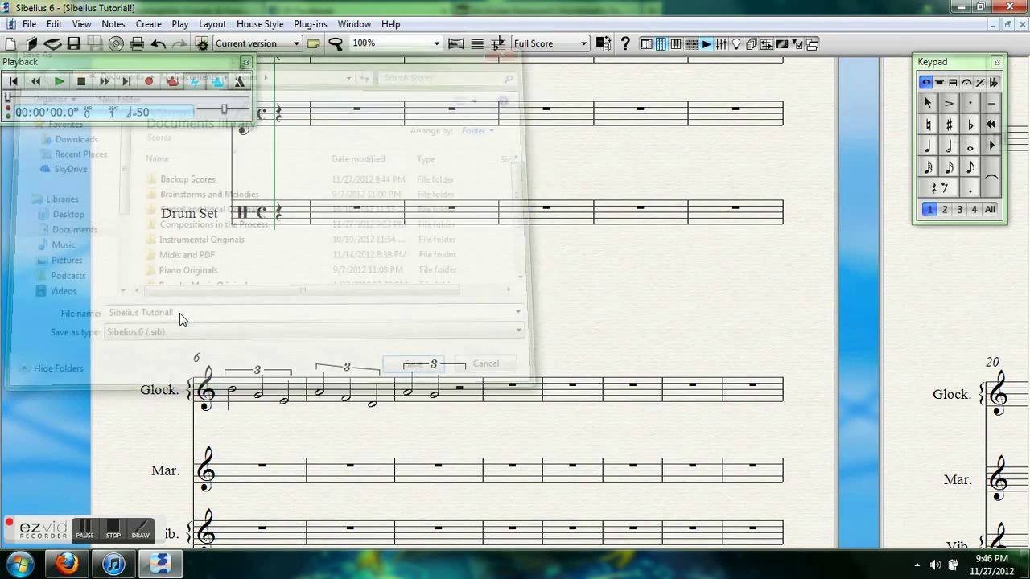
Add a p dynamic below the start of the Glockenspiel's first full bar and copy it.
{"action": "left_click_drag", "start_coordinate": [519, 326], "coordinate": [580, 489]}
{"action": "key", "text": "ctrl+e"}
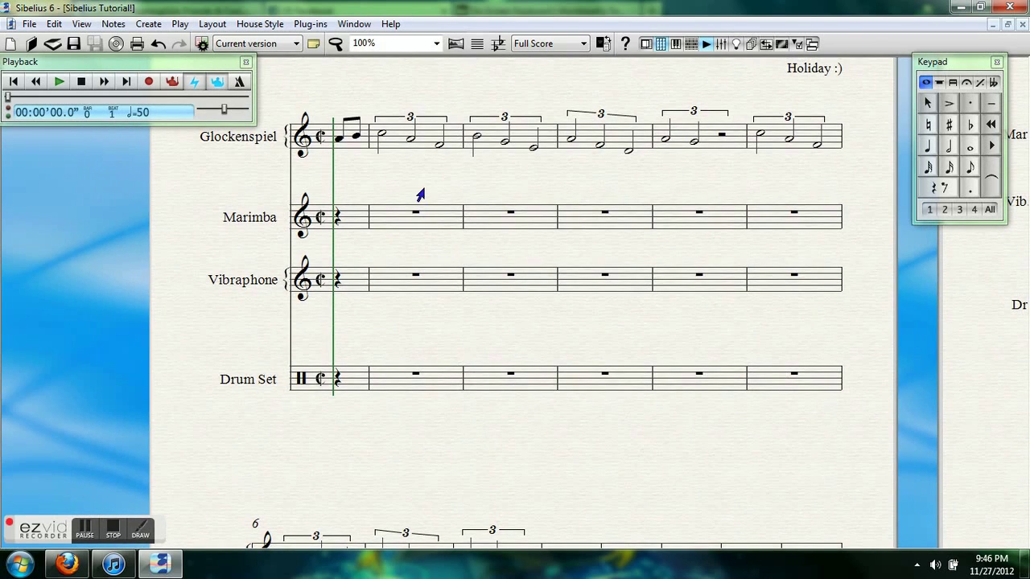
{"action": "left_click", "coordinate": [382, 164]}
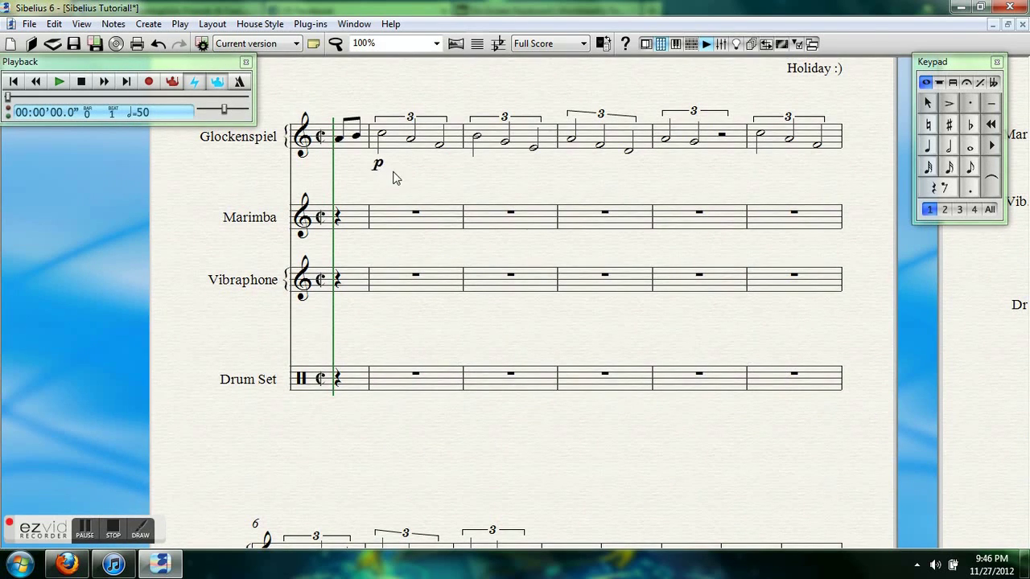
{"action": "key", "text": "Escape"}
{"action": "key", "text": "ctrl+c"}
{"action": "left_click", "coordinate": [417, 214]}
{"action": "key", "text": "ctrl+v"}
{"action": "left_click", "coordinate": [418, 275]}
{"action": "left_click", "coordinate": [381, 249]}
{"action": "key", "text": "Delete"}
Paste the copied p dynamic at the Vibraphone's first full bar.
{"action": "left_click", "coordinate": [418, 275]}
{"action": "key", "text": "ctrl+v"}
{"action": "key", "text": "Escape"}
Enter whole-note chords F-A-C-E and E-G-B-D in the Vibraphone's first two full bars.
{"action": "left_click", "coordinate": [415, 276]}
{"action": "left_click", "coordinate": [972, 149]}
{"action": "key", "text": "f"}
{"action": "key", "text": "3"}
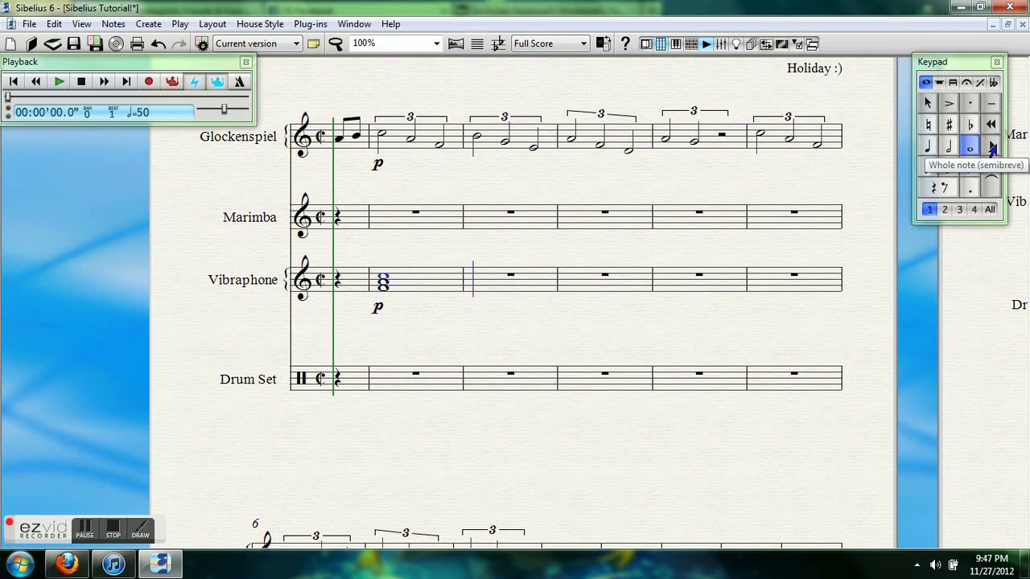
{"action": "key", "text": "4"}
{"action": "key", "text": "e"}
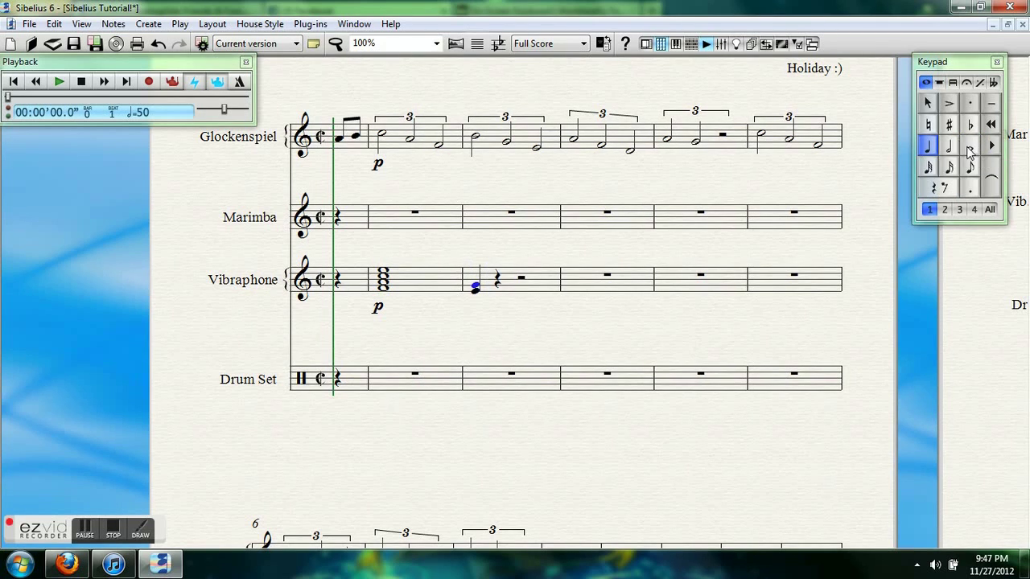
{"action": "left_click", "coordinate": [971, 150]}
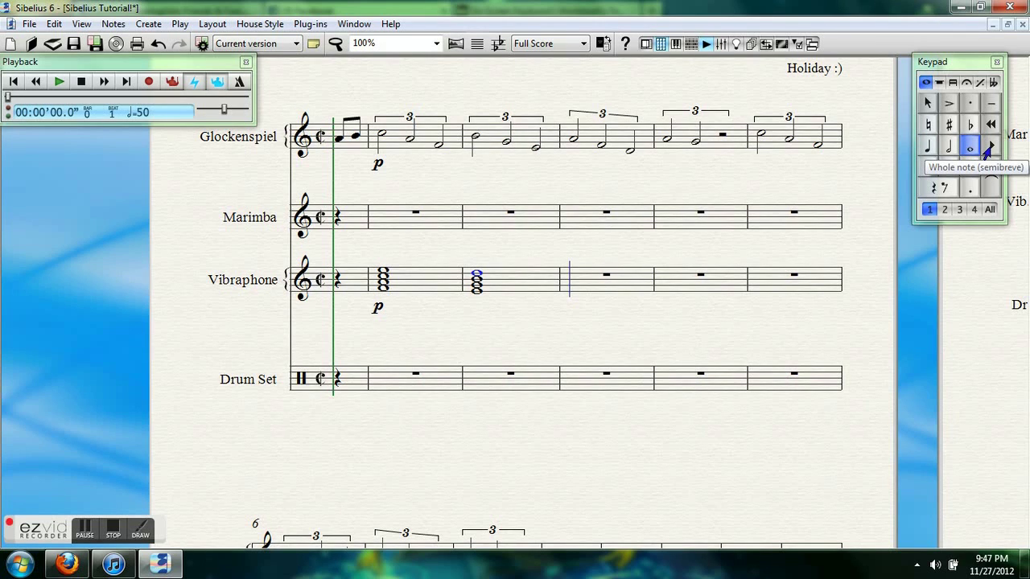
Enter whole-note chords D-F-A-C, C-E-G-B and F-A-C-E in Vibraphone bars 3 to 5.
{"action": "key", "text": "d"}
{"action": "key", "text": "3"}
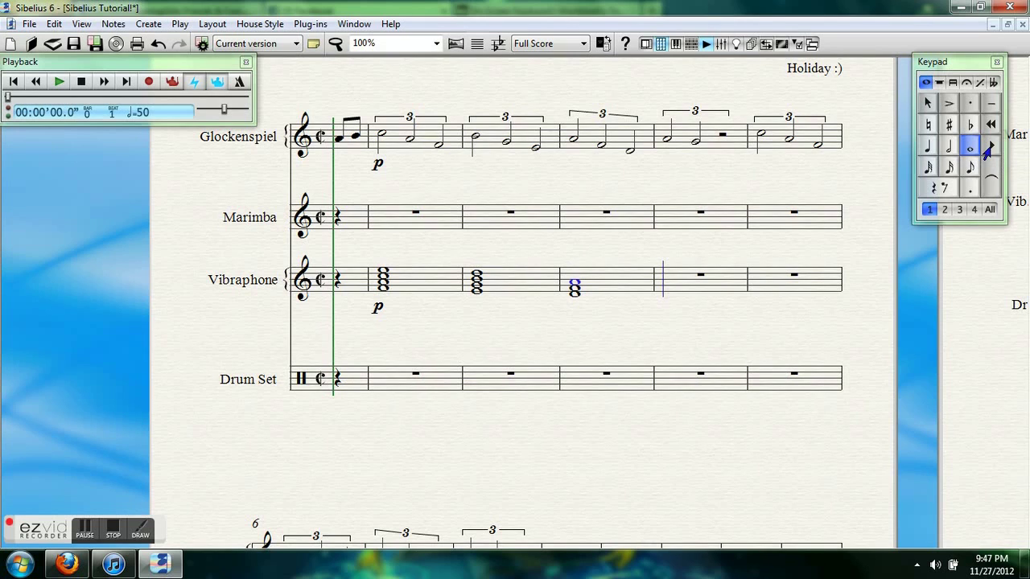
{"action": "key", "text": "c"}
{"action": "key", "text": "f"}
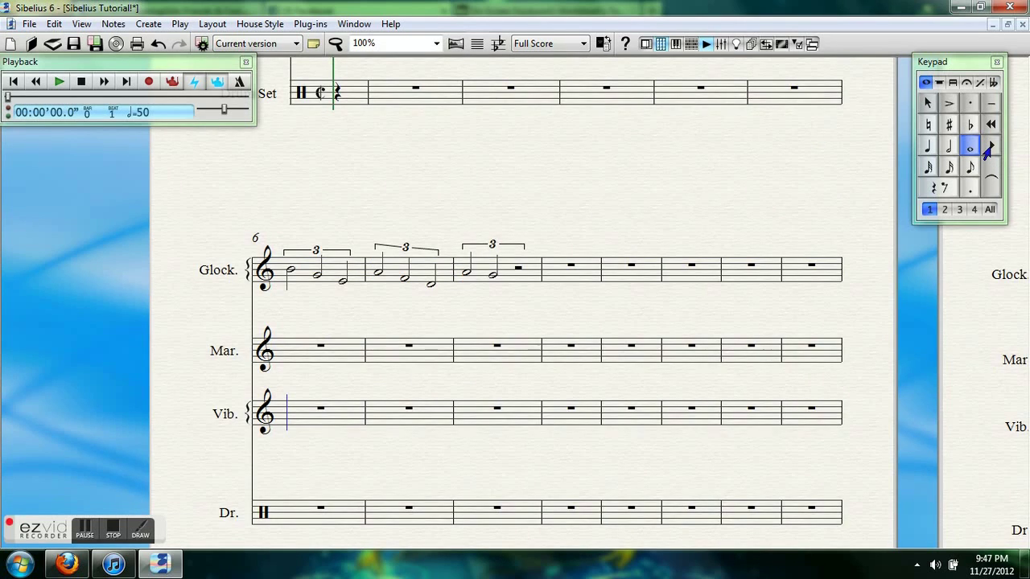
Enter whole-note chords E-G-B-D, D-F-A-C and C-E-G-B in Vibraphone bars 6 to 8, and save the score.
{"action": "key", "text": "e"}
{"action": "key", "text": "d"}
{"action": "key", "text": "c"}
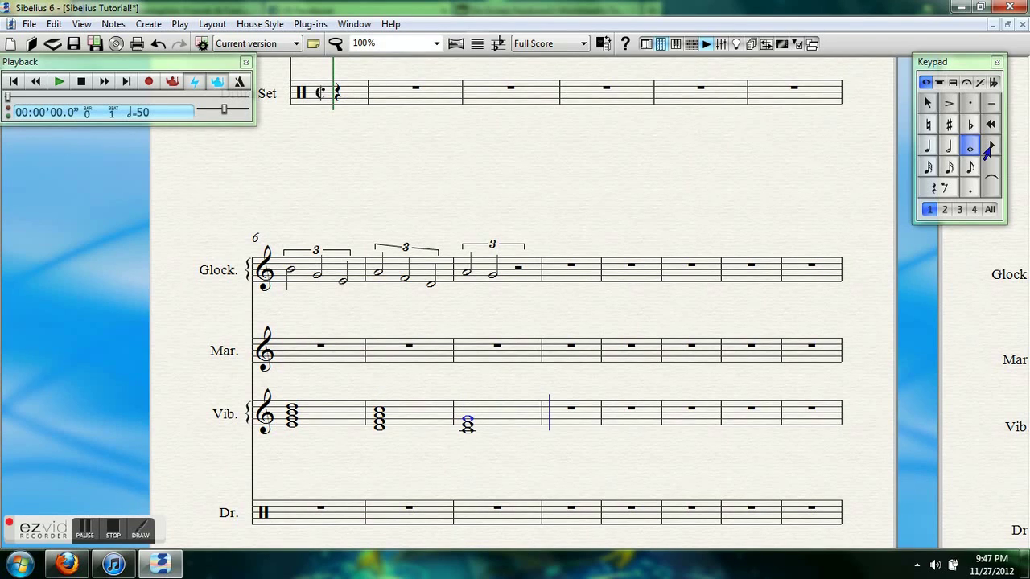
{"action": "key", "text": "Escape"}
{"action": "key", "text": "ctrl+s"}
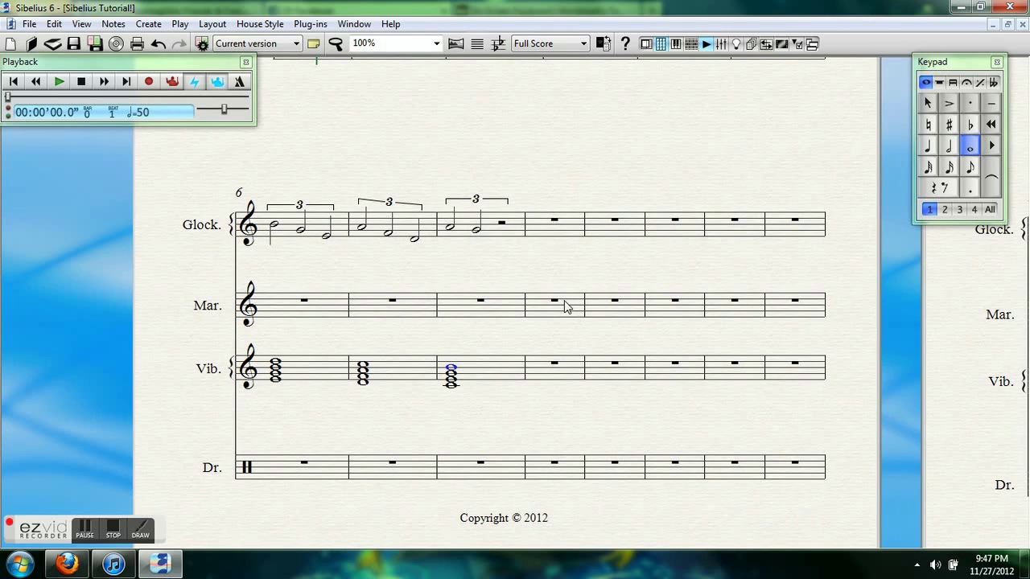
Enter four quarter notes on low E in Marimba bar 9.
{"action": "left_click", "coordinate": [556, 301]}
{"action": "left_click", "coordinate": [926, 148]}
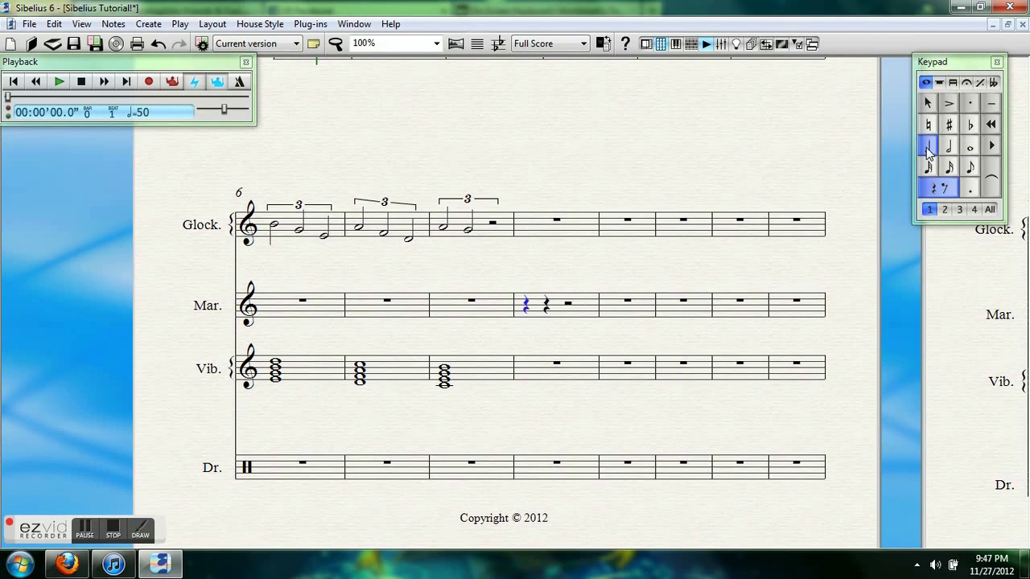
{"action": "key", "text": "e"}
{"action": "key", "text": "ctrl+Down"}
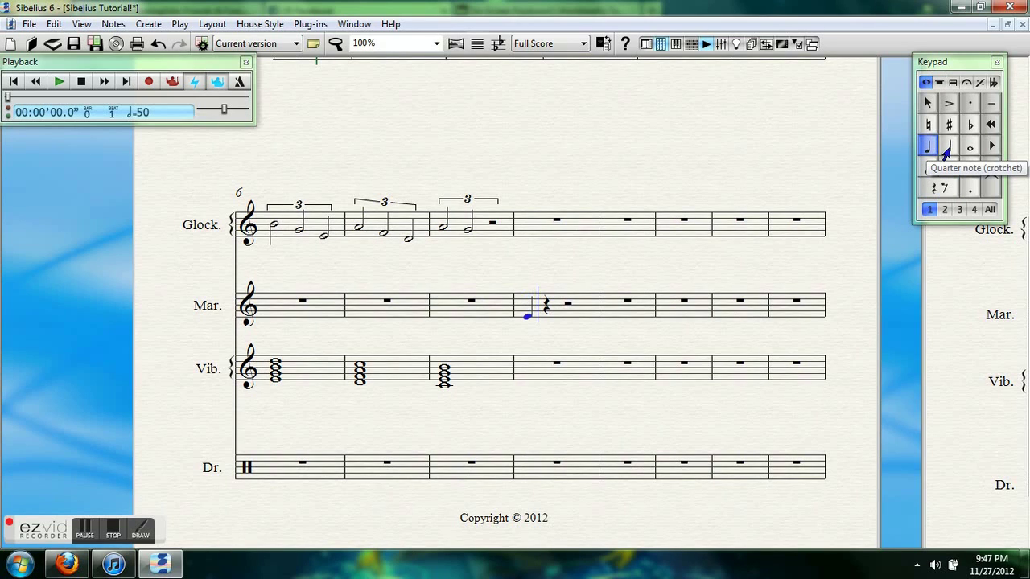
{"action": "type", "text": "eee"}
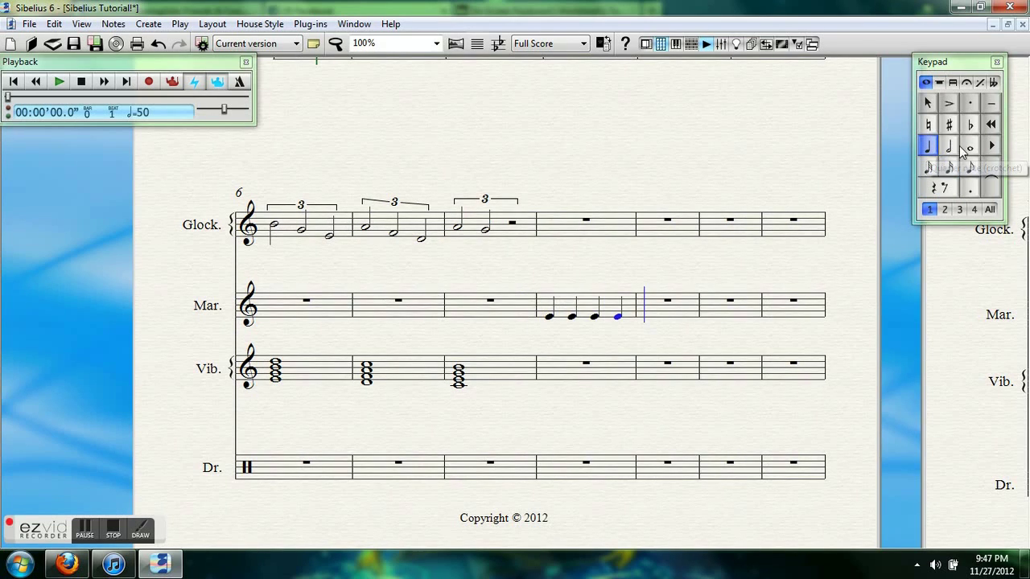
Enter a half note A and quarter notes A and B in Marimba bar 10, plus a quarter note C starting bar 11.
{"action": "left_click", "coordinate": [949, 149]}
{"action": "type", "text": "a"}
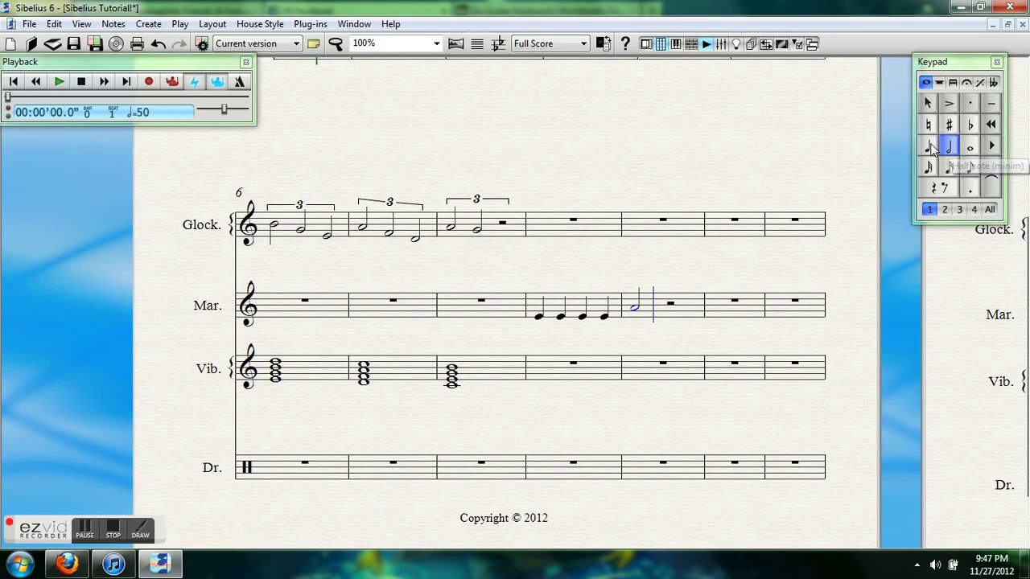
{"action": "left_click", "coordinate": [926, 148]}
{"action": "type", "text": "abc"}
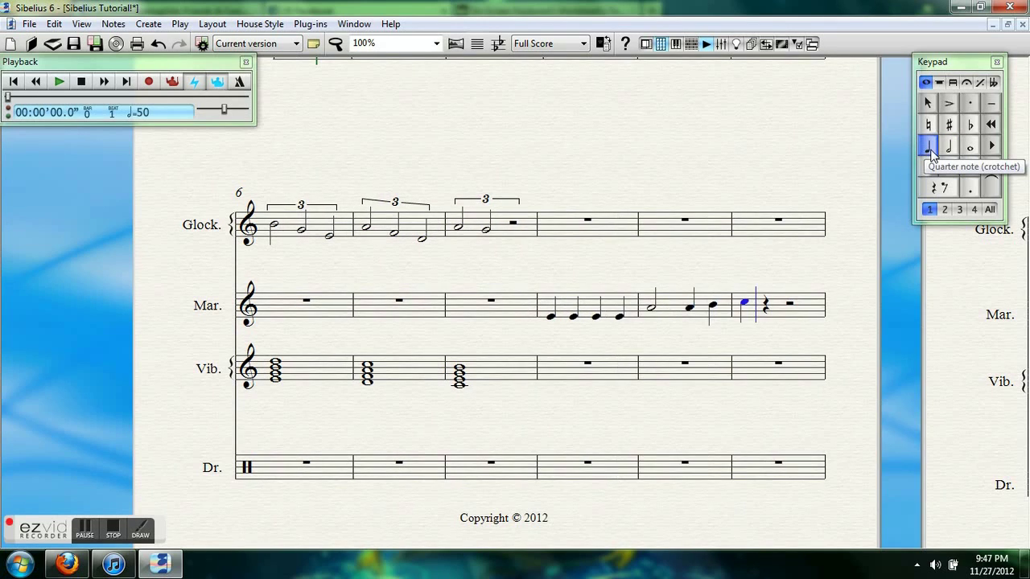
Complete Marimba bar 11 with a quarter note C, an eighth note C, a quarter note B and a closing eighth note.
{"action": "type", "text": "c"}
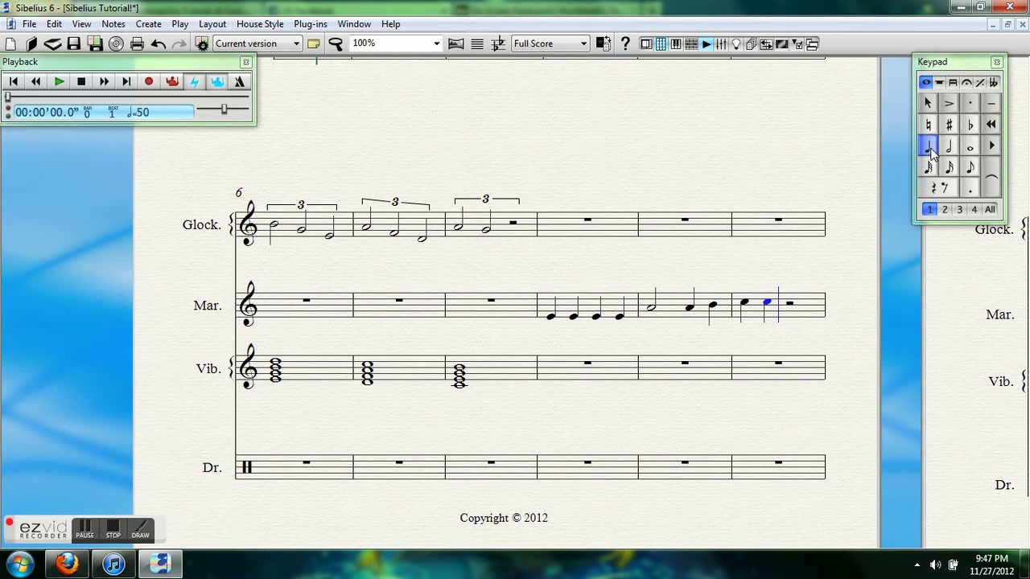
{"action": "left_click", "coordinate": [971, 168]}
{"action": "key", "text": "c"}
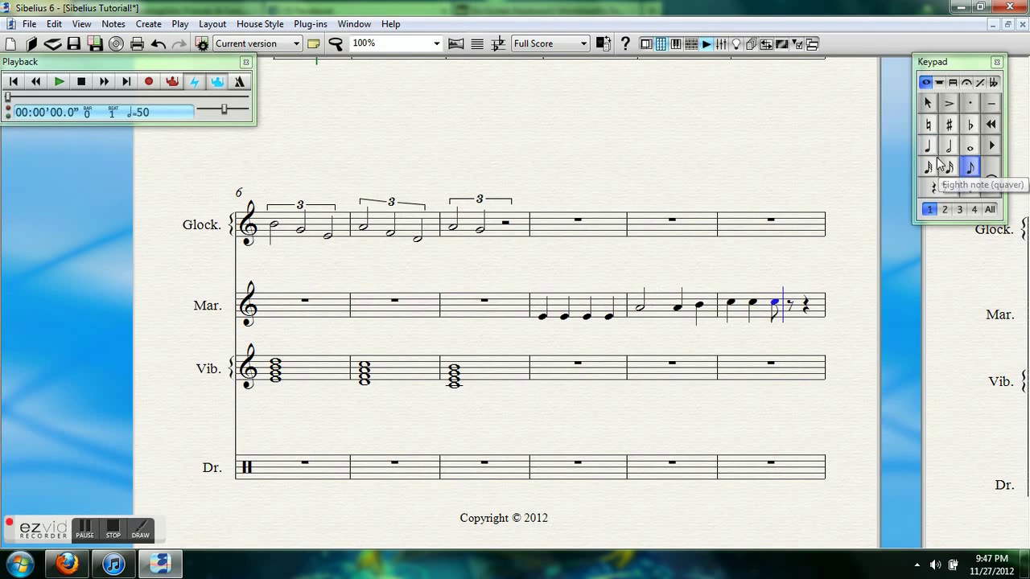
{"action": "left_click", "coordinate": [928, 147]}
{"action": "key", "text": "b"}
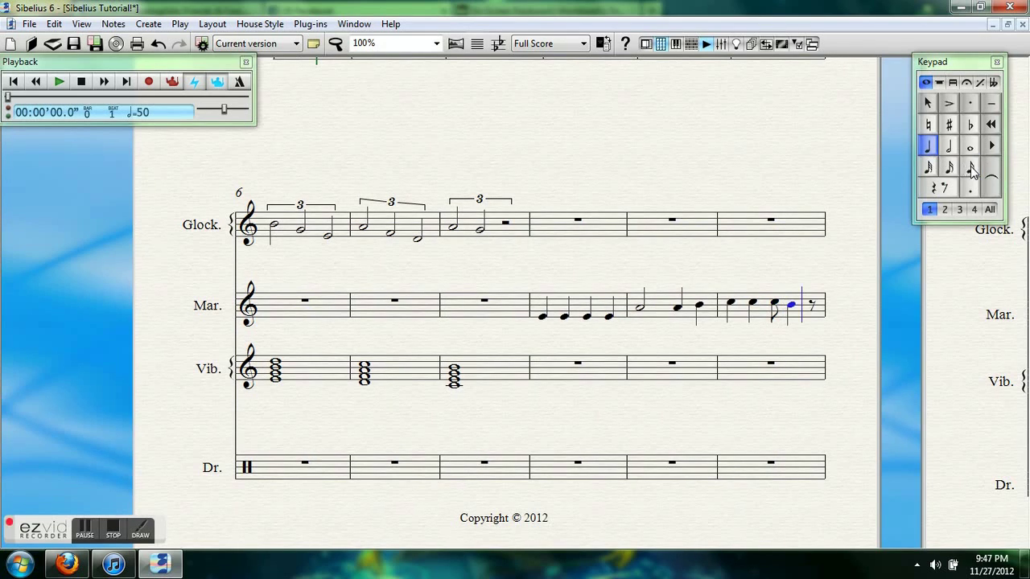
{"action": "left_click", "coordinate": [971, 167]}
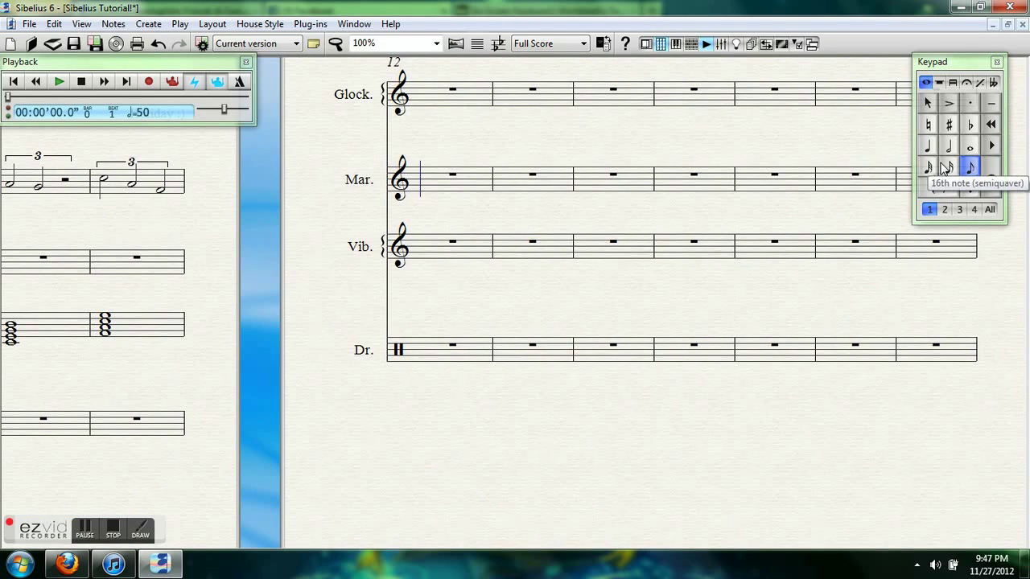
Enter a quarter note G at the start of Marimba bar 12, keeping rests for the remainder of the bar.
{"action": "type", "text": "a"}
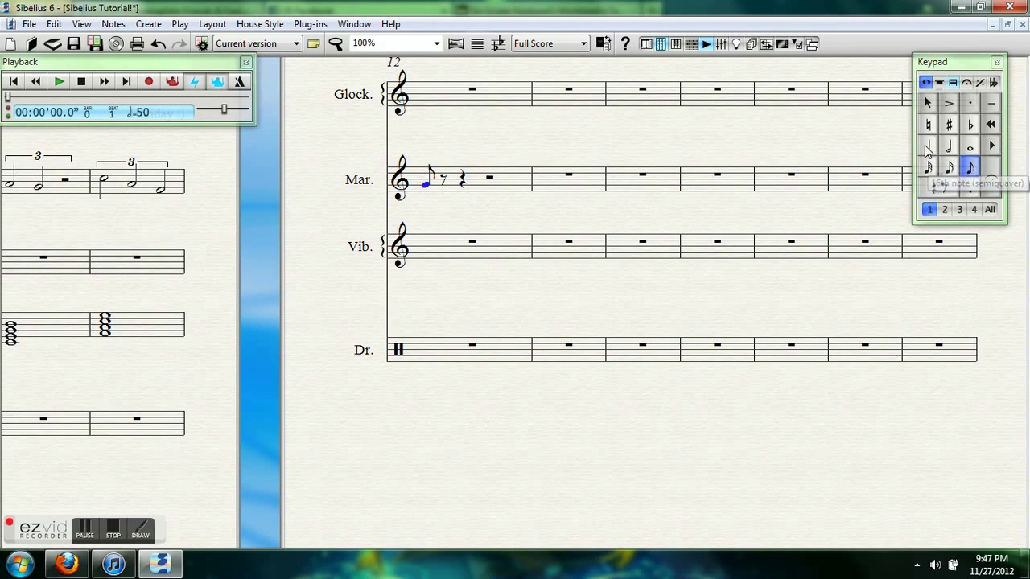
{"action": "left_click", "coordinate": [926, 147]}
{"action": "key", "text": "Right"}
{"action": "key", "text": "Right"}
{"action": "key", "text": "Right"}
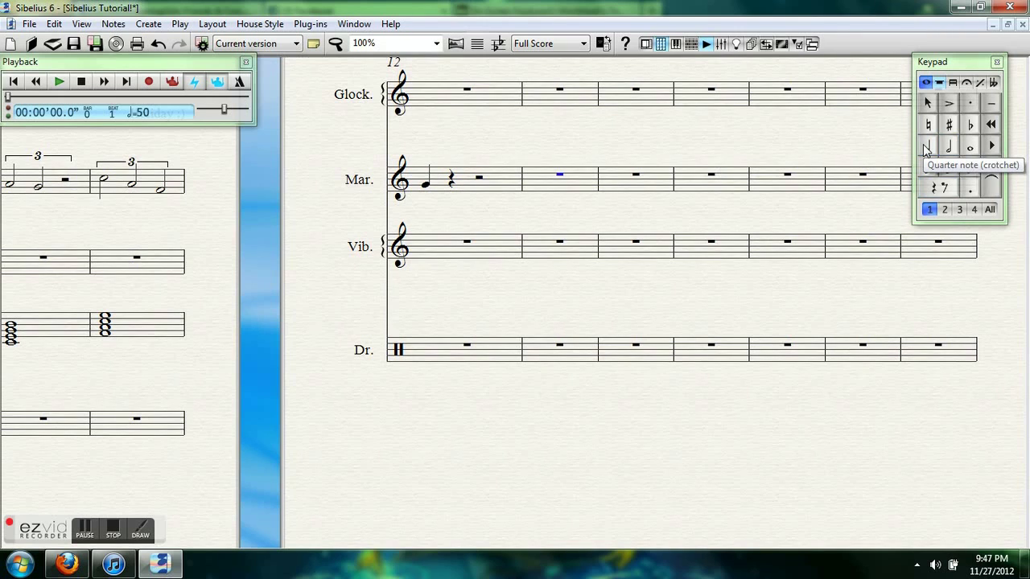
Fill Marimba bar 13 with eighth note G, quarter note A, eighth note G, and quarter notes E and C.
{"action": "left_click", "coordinate": [971, 169]}
{"action": "type", "text": "a"}
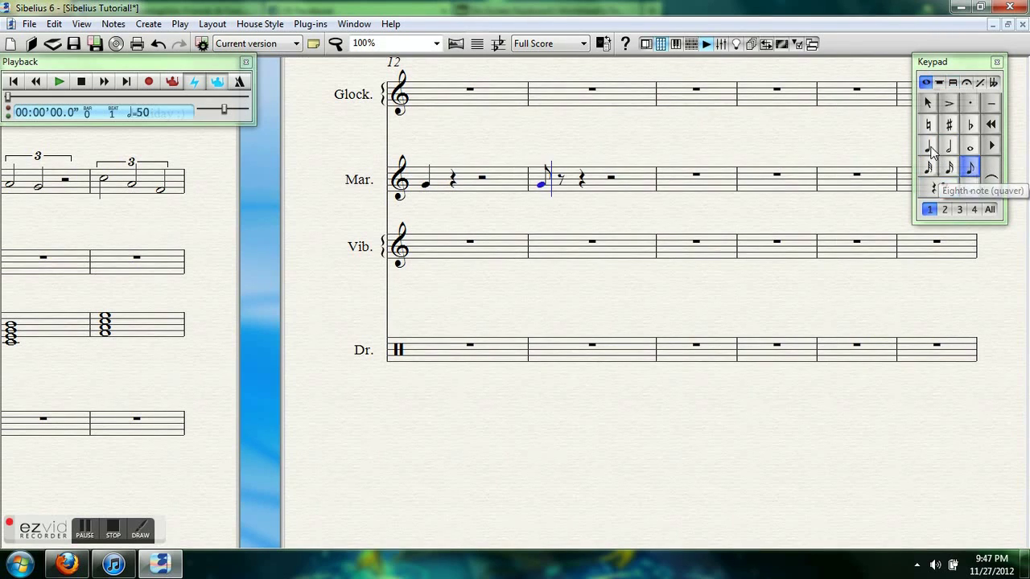
{"action": "type", "text": "a"}
{"action": "left_click", "coordinate": [929, 148]}
{"action": "left_click", "coordinate": [966, 169]}
{"action": "type", "text": "a"}
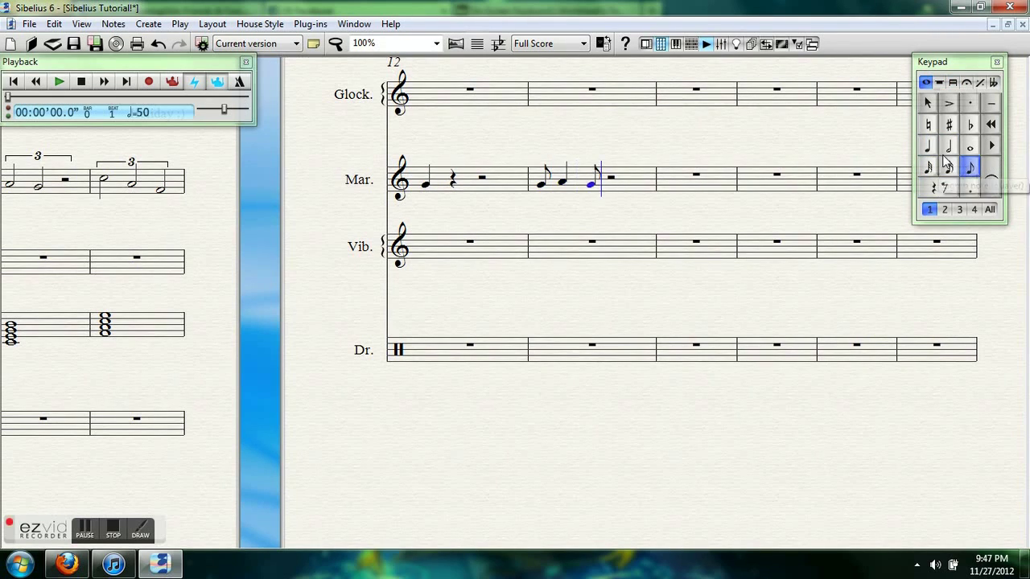
{"action": "left_click", "coordinate": [928, 149]}
{"action": "key", "text": "e"}
{"action": "key", "text": "c"}
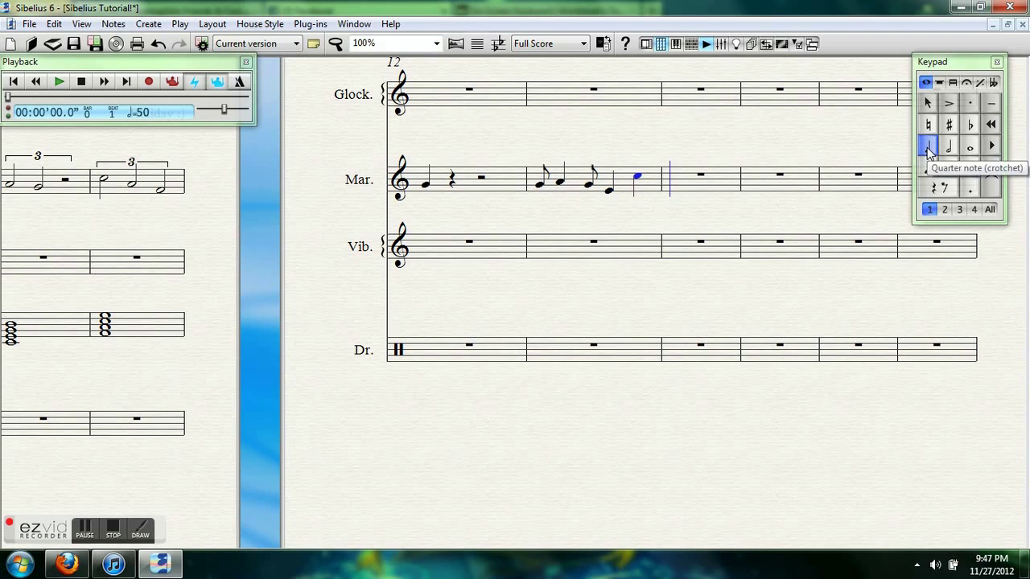
Fill Marimba bar 14 with quarter notes A and G followed by a half rest.
{"action": "key", "text": "a"}
{"action": "key", "text": "g"}
{"action": "key", "text": "Right"}
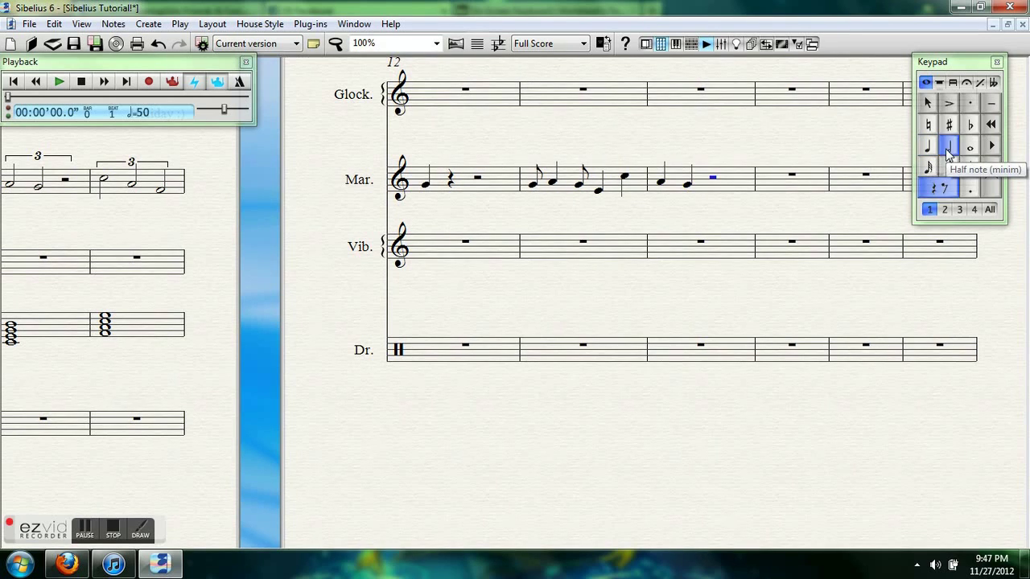
{"action": "key", "text": "Right"}
Fill Marimba bar 15 with eighth notes G, A, G, A and quarter notes G and C.
{"action": "left_click", "coordinate": [971, 166]}
{"action": "type", "text": "gag"}
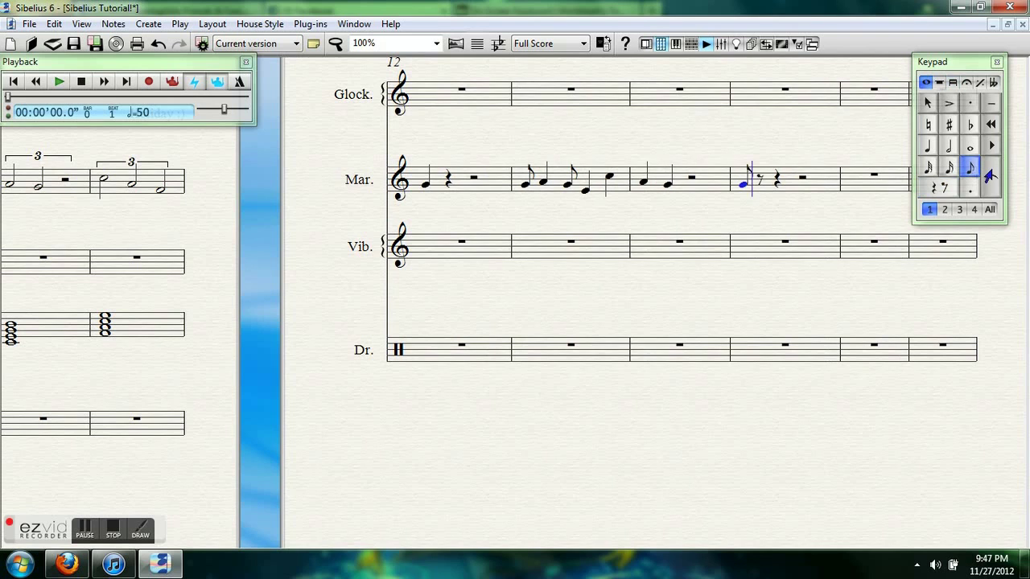
{"action": "type", "text": "a"}
{"action": "left_click", "coordinate": [928, 147]}
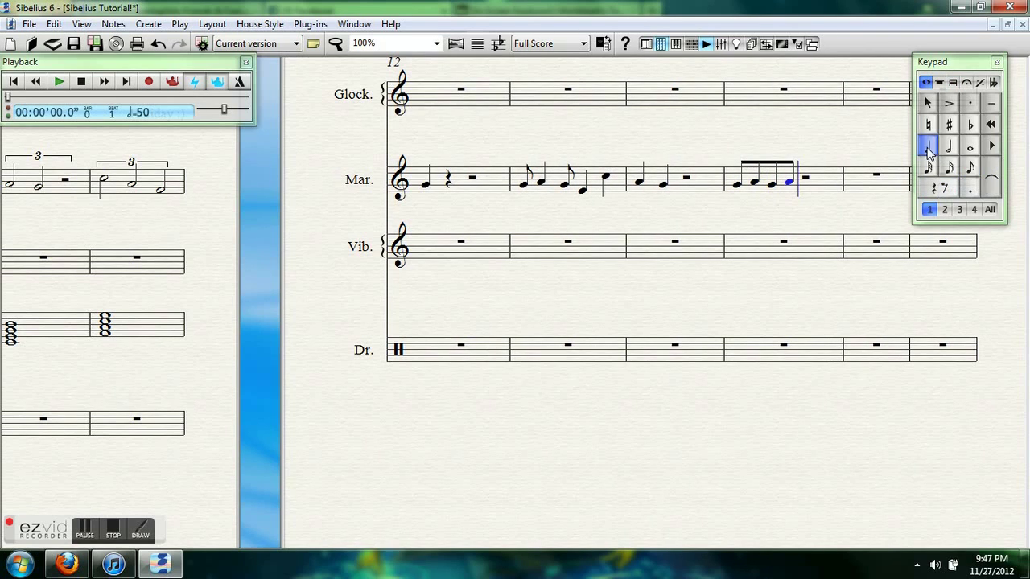
{"action": "type", "text": "gc"}
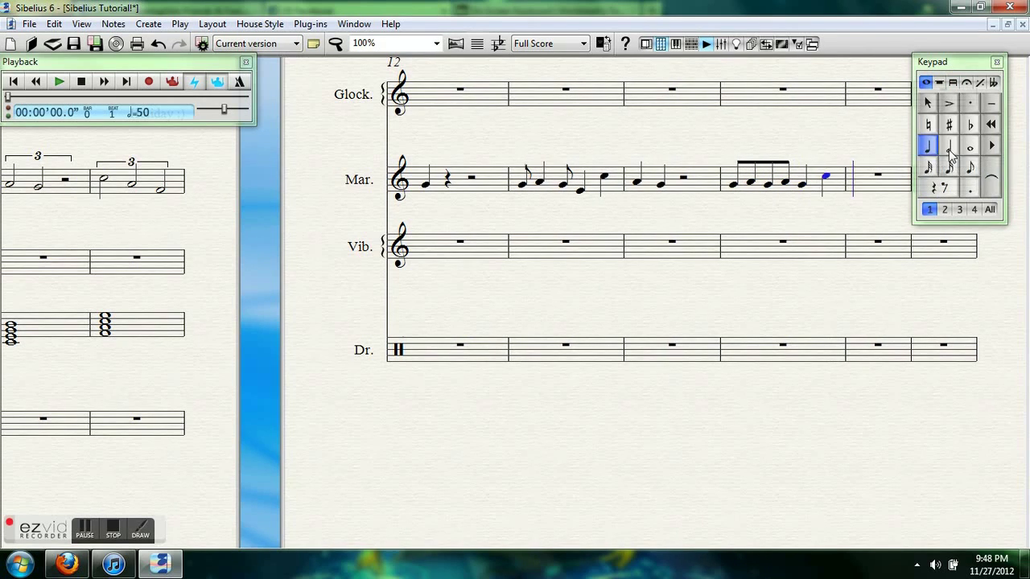
Enter a half note B at the start of Marimba bar 16, leaving a half rest to complete it.
{"action": "left_click", "coordinate": [948, 148]}
{"action": "type", "text": "b"}
{"action": "key", "text": "Right"}
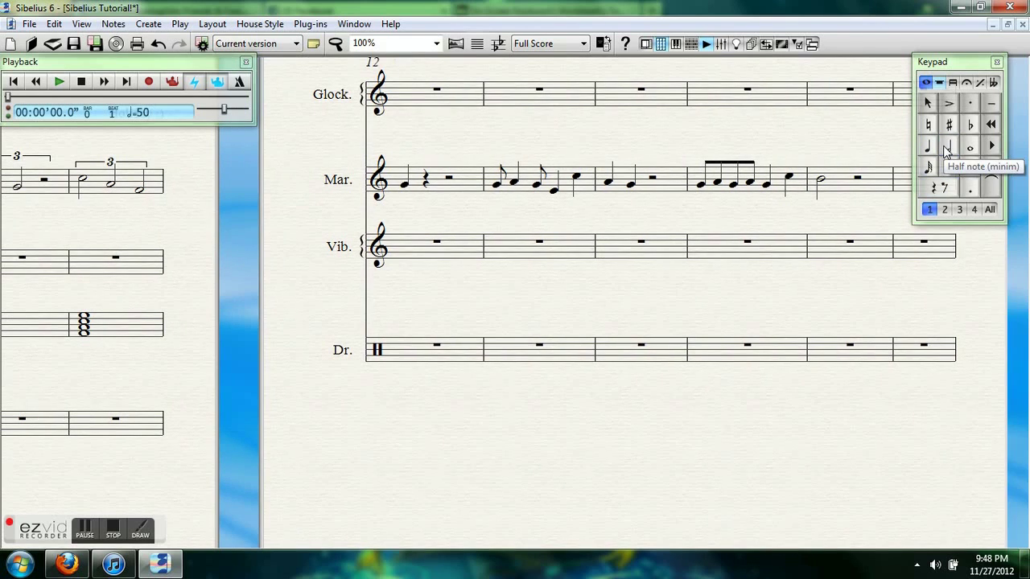
Fill Marimba bar 17 with eighth note F, quarter note G, eighth note F, quarter note D and a quarter note B raised an octave.
{"action": "left_click", "coordinate": [970, 167]}
{"action": "type", "text": "f"}
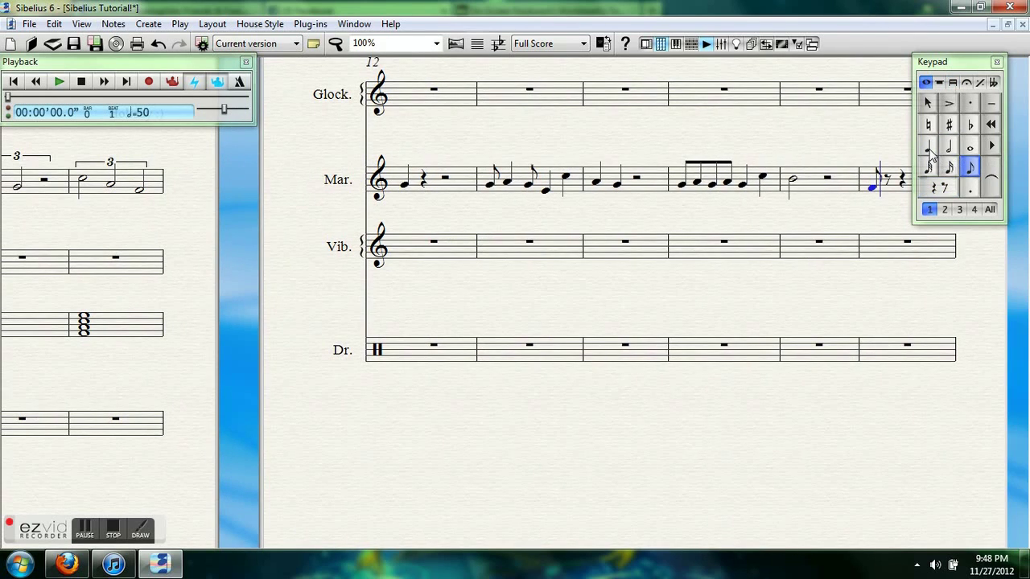
{"action": "left_click", "coordinate": [928, 150]}
{"action": "type", "text": "g"}
{"action": "left_click", "coordinate": [970, 168]}
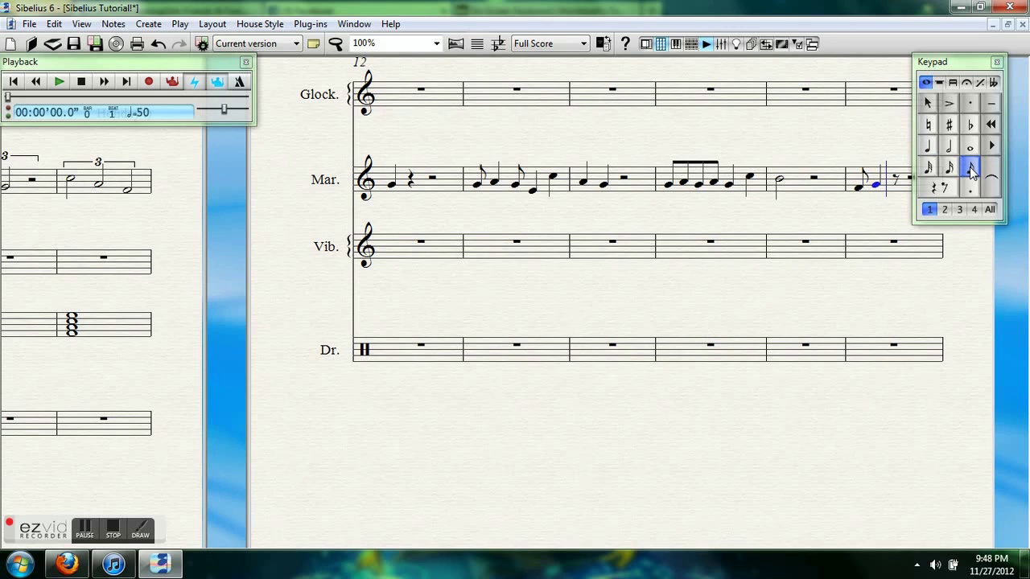
{"action": "key", "text": "g"}
{"action": "left_click", "coordinate": [927, 149]}
{"action": "key", "text": "e"}
{"action": "key", "text": "c"}
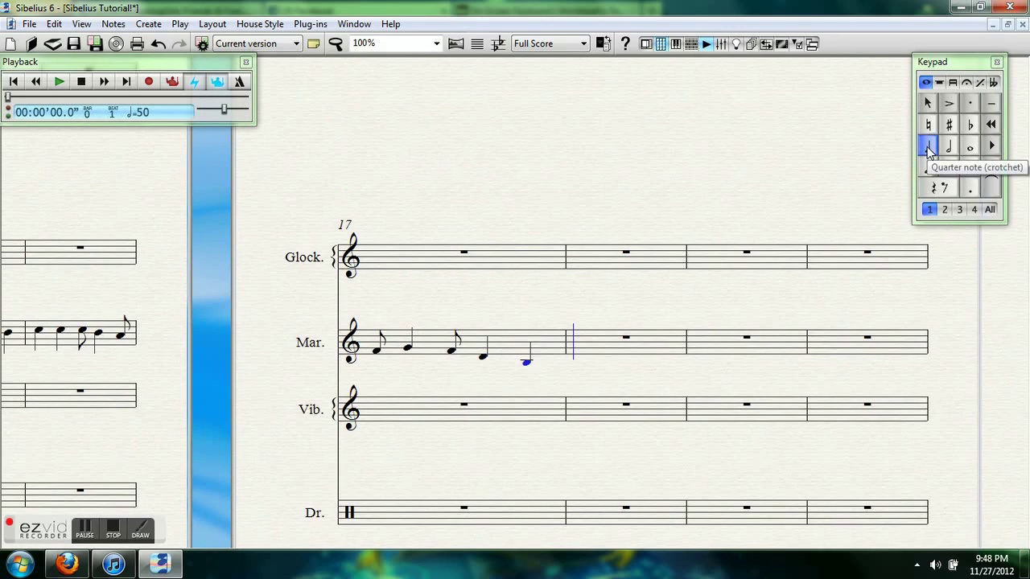
{"action": "key", "text": "ctrl+Up"}
Enter quarter notes A and G in Marimba bar 18, leaving a half rest after them.
{"action": "key", "text": "g"}
{"action": "key", "text": "e"}
{"action": "key", "text": "Right"}
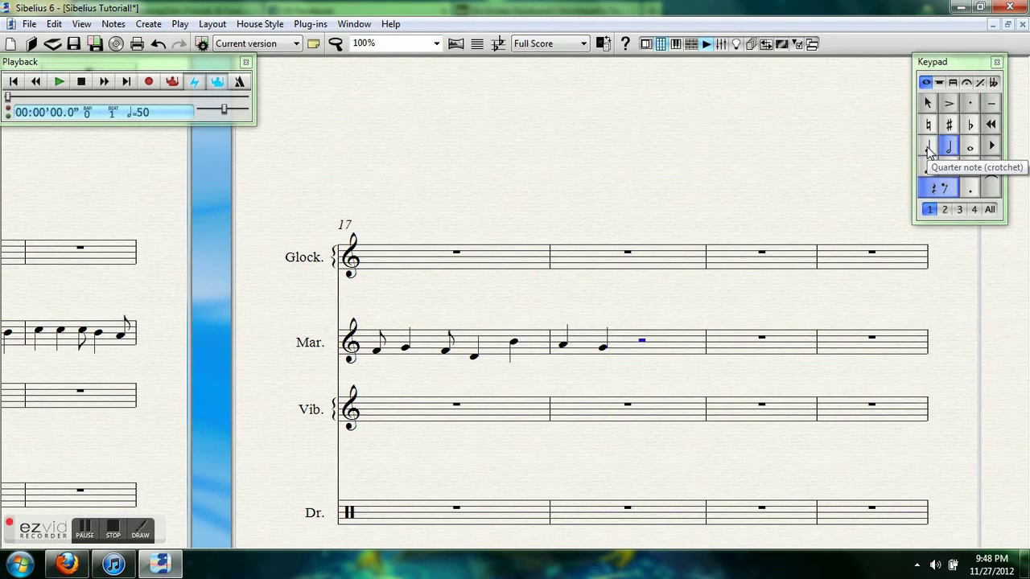
Fill Marimba bar 19 with eighth notes G, A, G, A, a quarter note G and a closing quarter note, and start bar 20 with quarter note C.
{"action": "left_click", "coordinate": [970, 167]}
{"action": "key", "text": "e"}
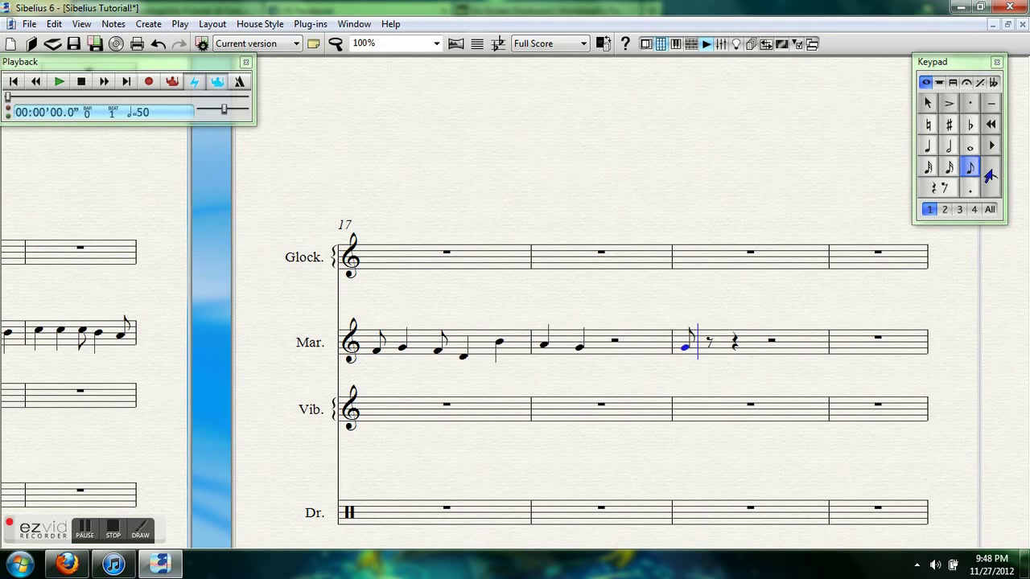
{"action": "key", "text": "g"}
{"action": "key", "text": "e"}
{"action": "key", "text": "g"}
{"action": "left_click", "coordinate": [928, 148]}
{"action": "key", "text": "e"}
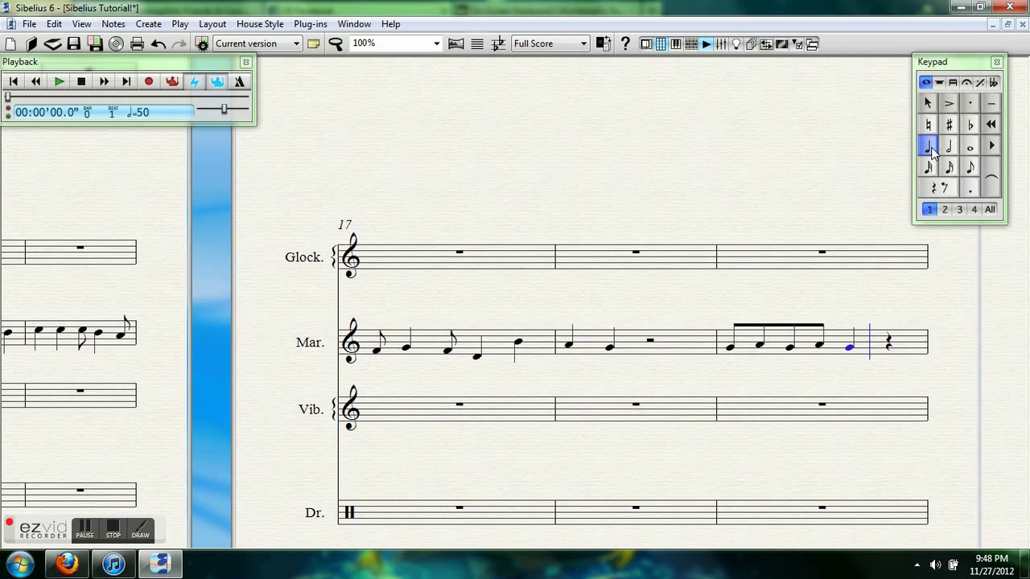
{"action": "key", "text": "c"}
{"action": "key", "text": "e"}
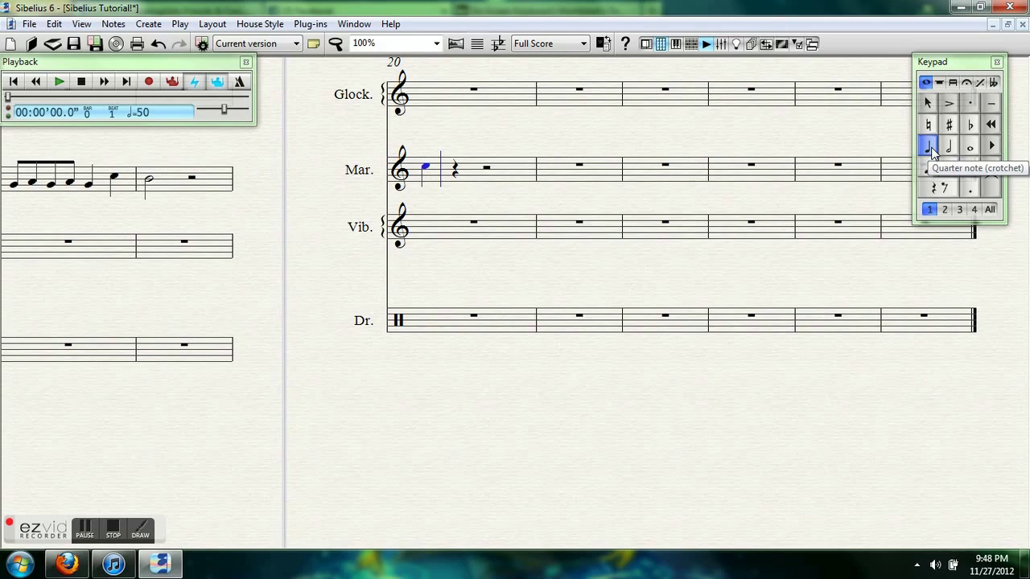
Insert system breaks at the ends of bars 8, 12 and 16 so each system holds four bars.
{"action": "left_click_drag", "start_coordinate": [437, 351], "coordinate": [643, 476]}
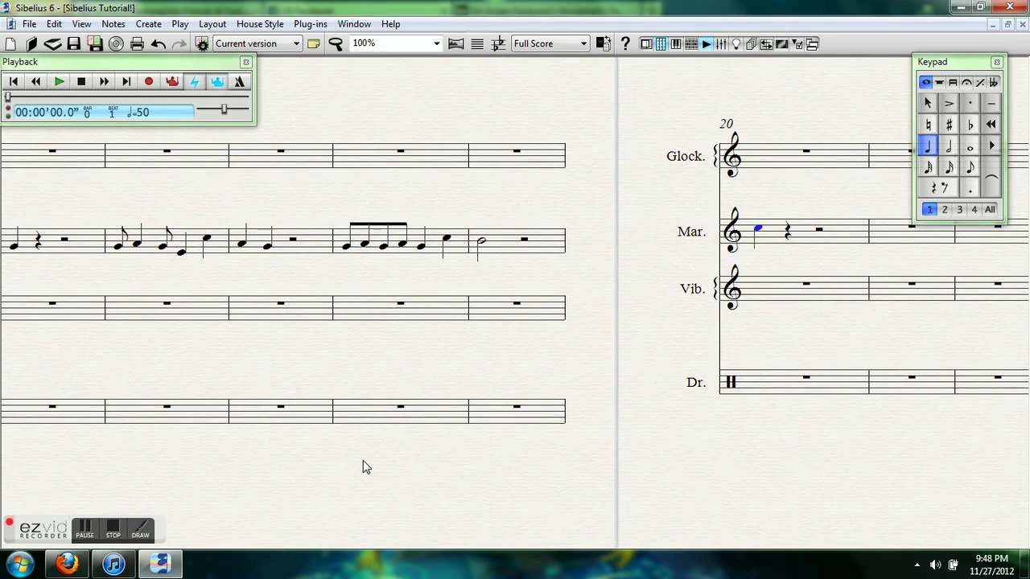
{"action": "left_click_drag", "start_coordinate": [361, 467], "coordinate": [770, 265]}
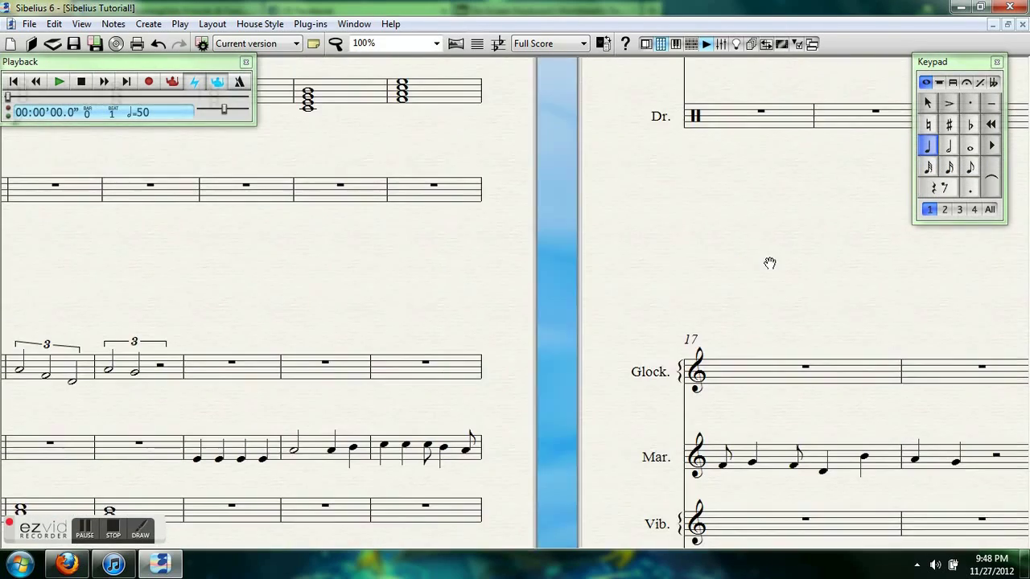
{"action": "left_click_drag", "start_coordinate": [472, 265], "coordinate": [822, 216]}
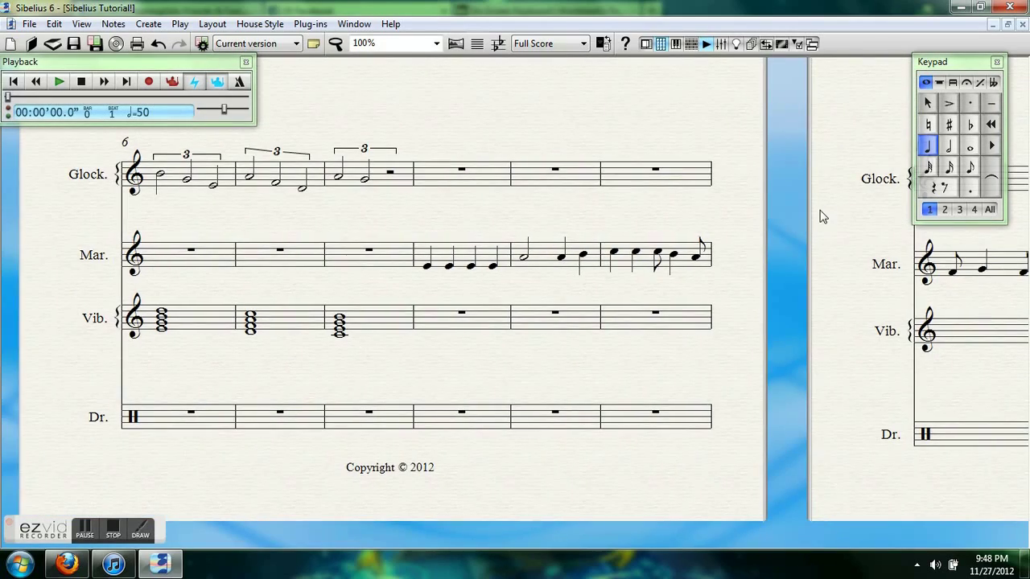
{"action": "left_click", "coordinate": [413, 315]}
{"action": "key", "text": "Return"}
{"action": "left_click_drag", "start_coordinate": [515, 127], "coordinate": [10, 402]}
{"action": "left_click_drag", "start_coordinate": [549, 323], "coordinate": [293, 516]}
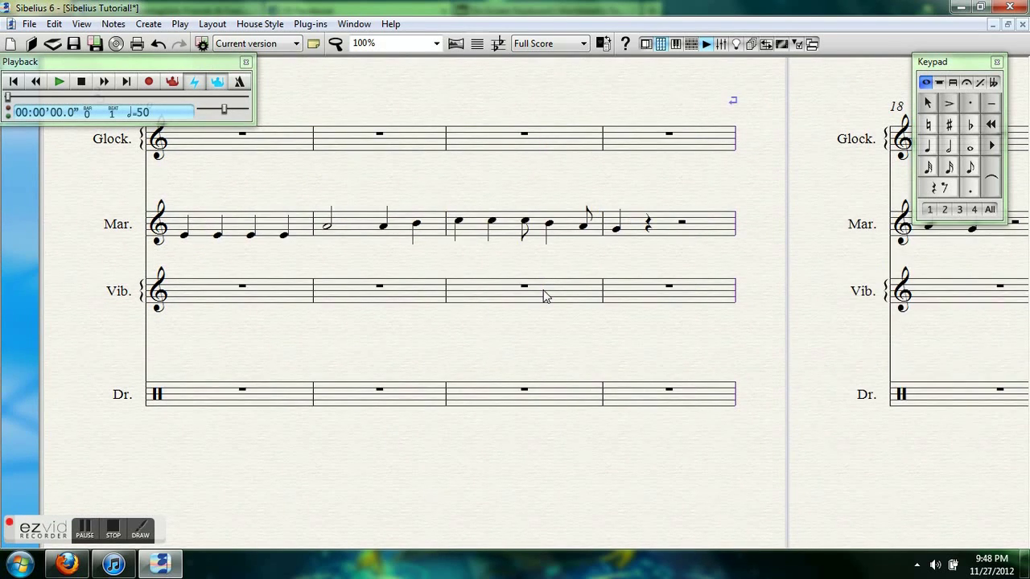
{"action": "left_click_drag", "start_coordinate": [510, 459], "coordinate": [528, 161]}
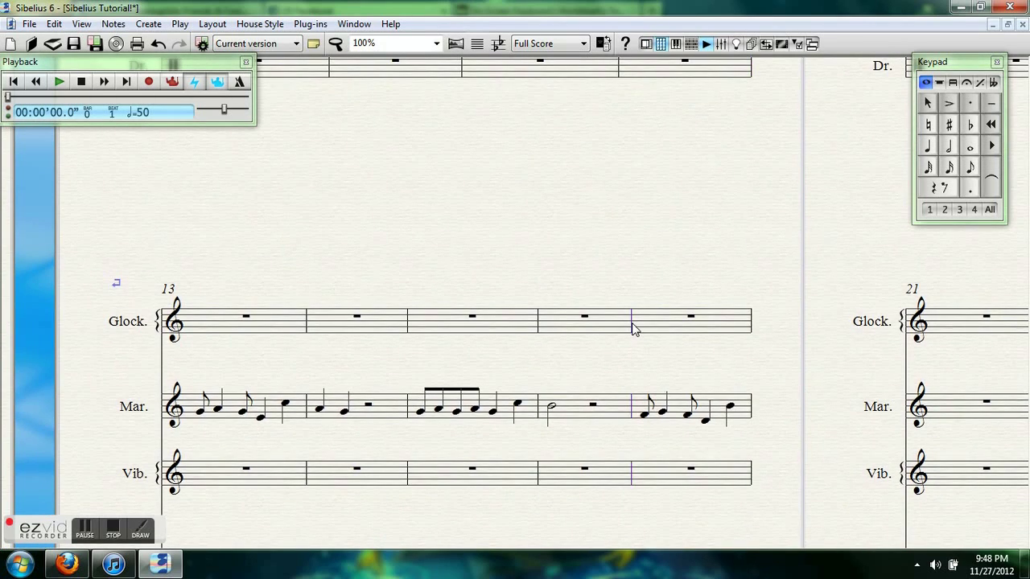
{"action": "key", "text": "Return"}
Open the note properties for the bar rest in Drums bar 13 and reposition the properties window beside the score.
{"action": "left_click_drag", "start_coordinate": [685, 232], "coordinate": [102, 236]}
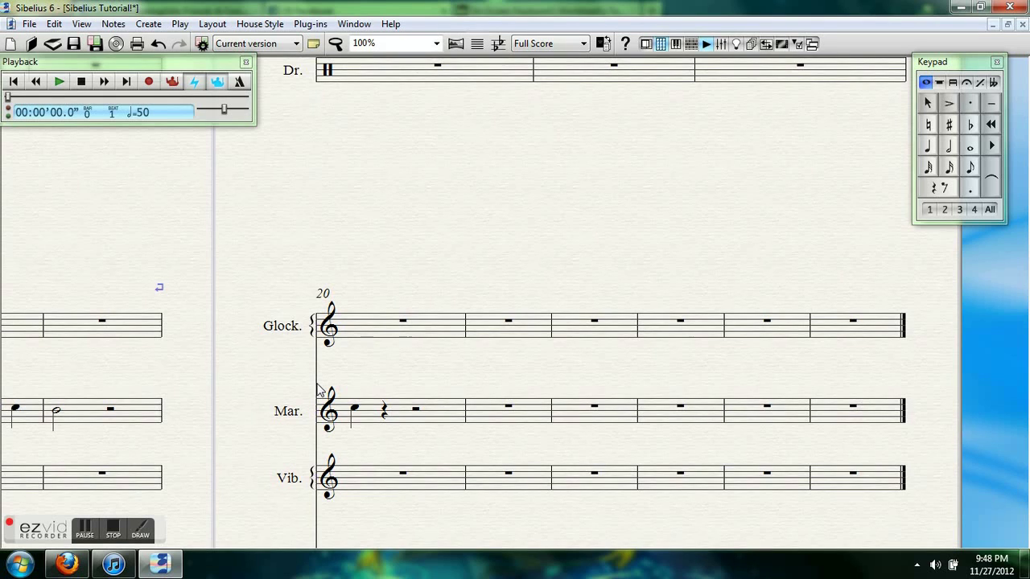
{"action": "left_click_drag", "start_coordinate": [309, 201], "coordinate": [597, 484]}
{"action": "left_click_drag", "start_coordinate": [274, 474], "coordinate": [521, 528]}
{"action": "left_click_drag", "start_coordinate": [399, 486], "coordinate": [410, 487]}
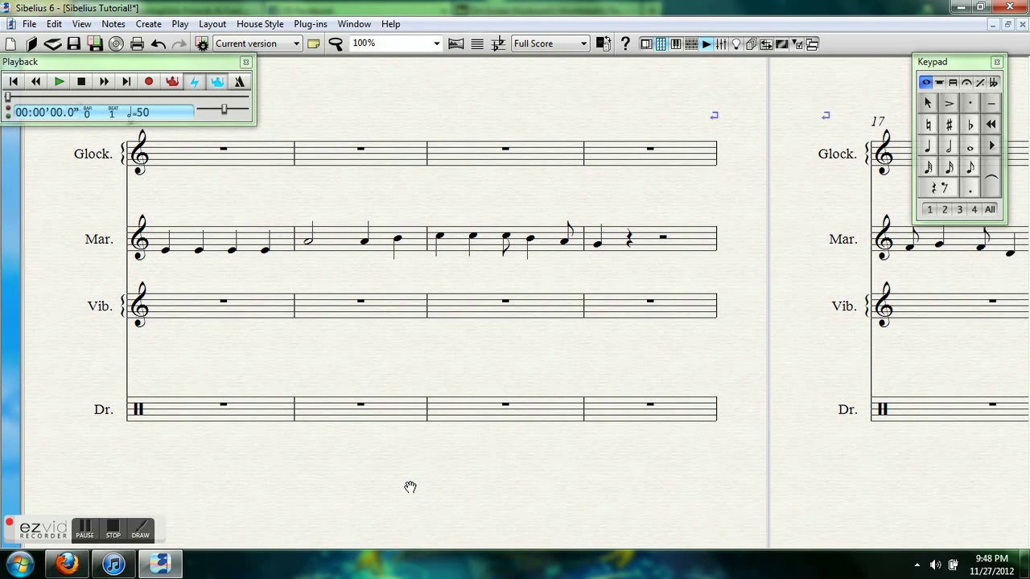
{"action": "left_click_drag", "start_coordinate": [410, 487], "coordinate": [438, 64]}
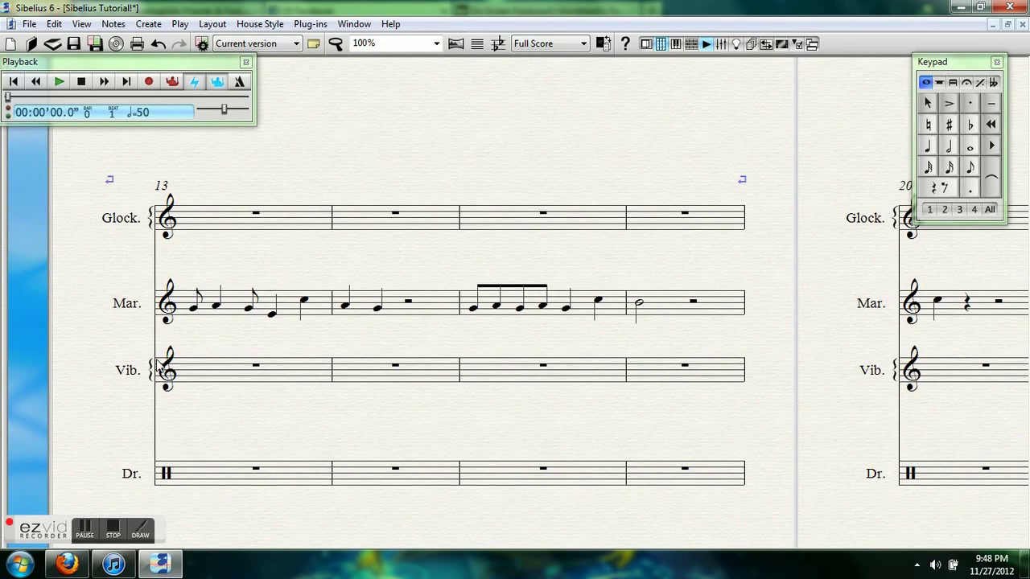
{"action": "left_click_drag", "start_coordinate": [89, 381], "coordinate": [184, 337]}
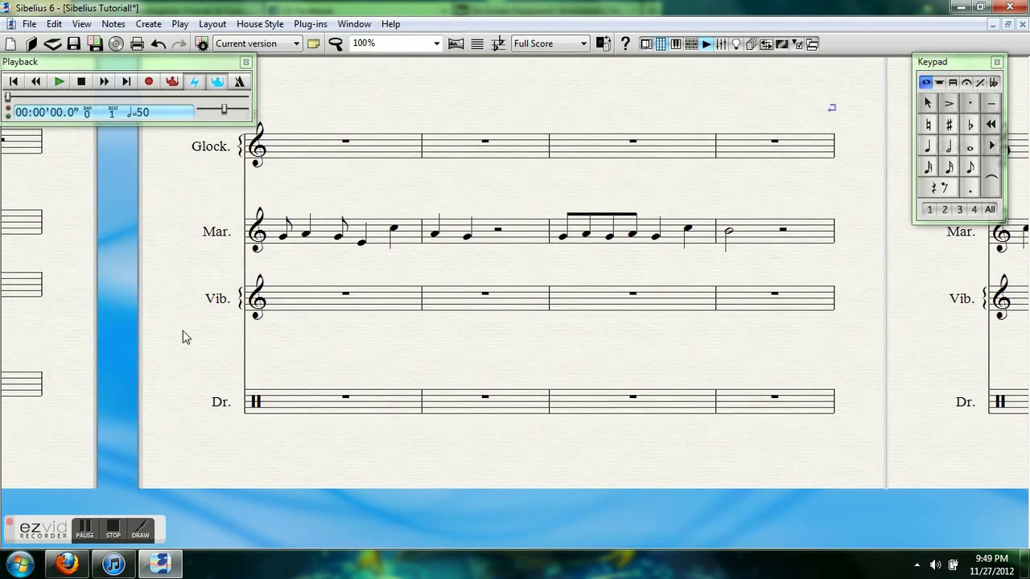
{"action": "left_click", "coordinate": [345, 400]}
{"action": "left_click", "coordinate": [802, 45]}
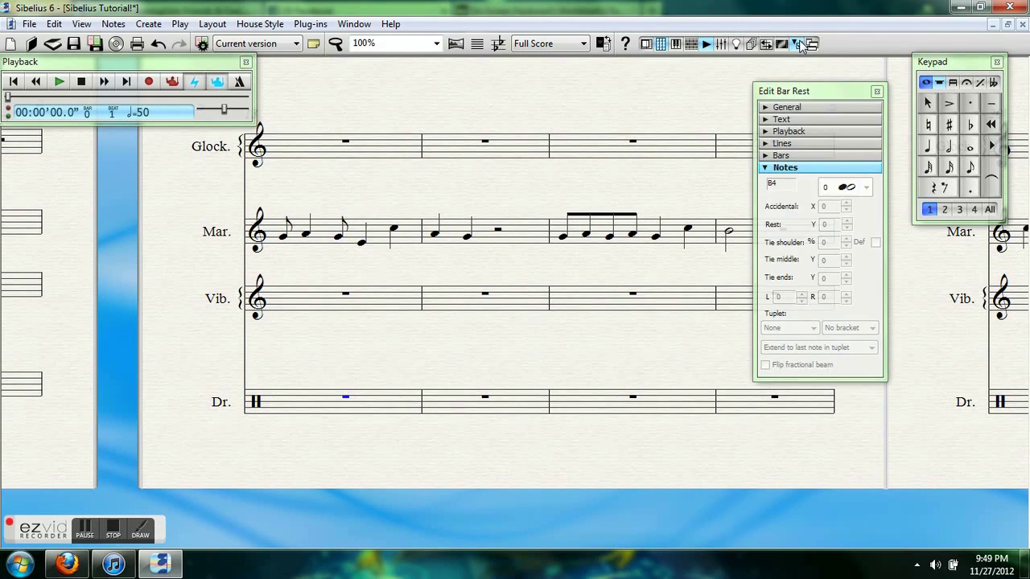
{"action": "left_click_drag", "start_coordinate": [820, 95], "coordinate": [854, 144]}
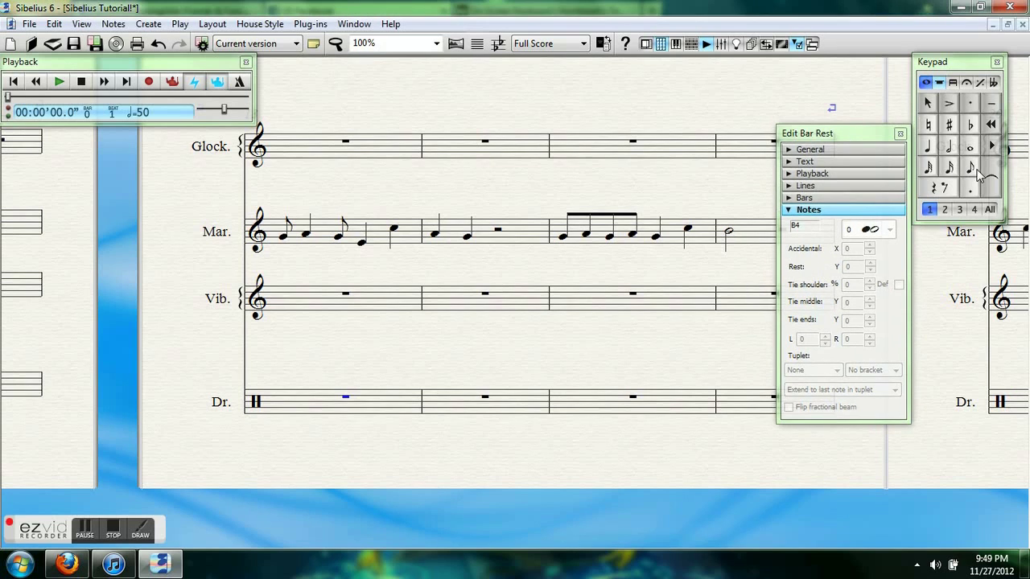
Change the rest at the start of Drums bar 13 to an eighth rest.
{"action": "left_click", "coordinate": [970, 167]}
{"action": "left_click", "coordinate": [945, 188]}
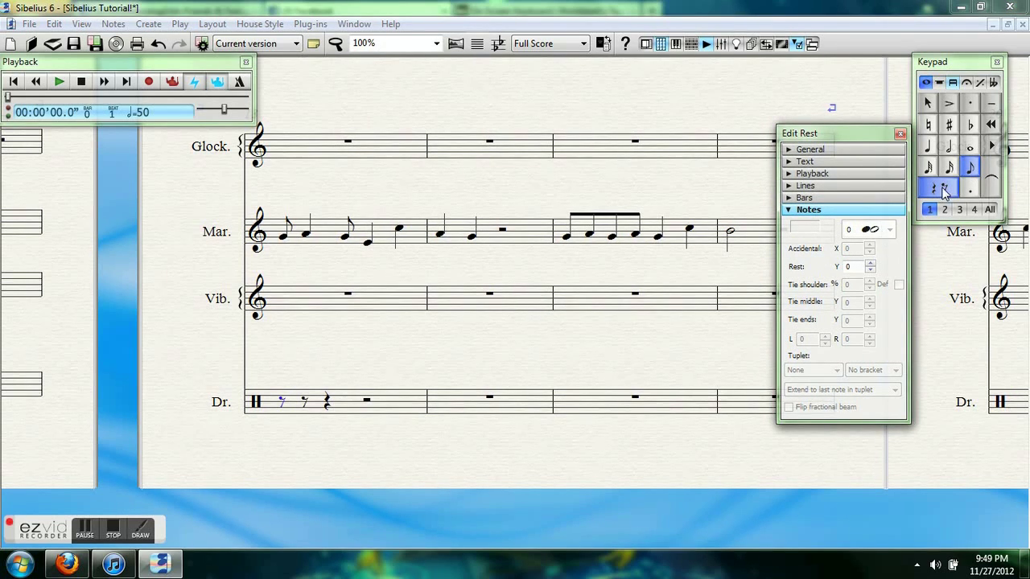
{"action": "key", "text": "Escape"}
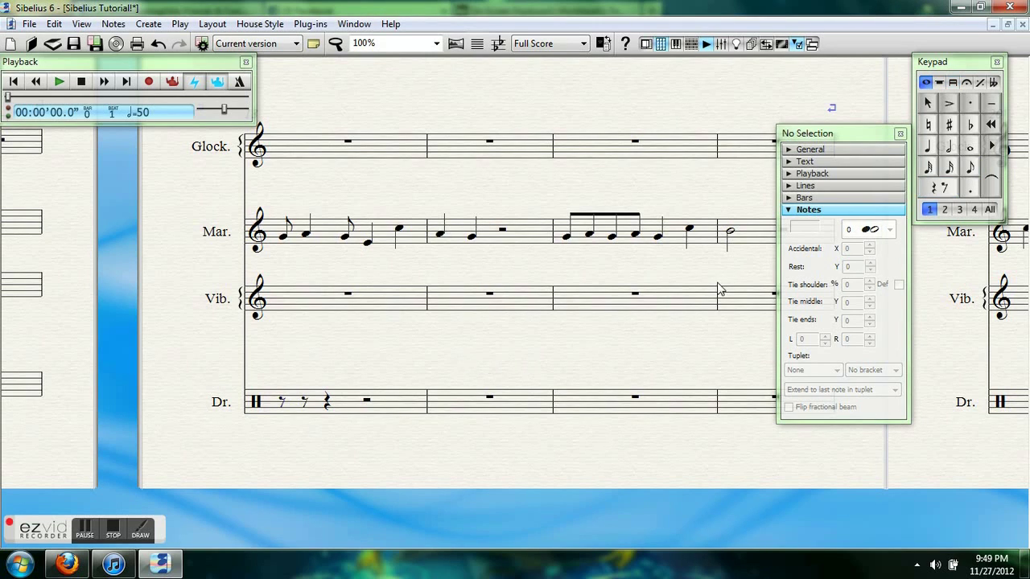
Place an eighth note G with cross notehead style 1 just above the staff at the start of Drums bar 13.
{"action": "left_click", "coordinate": [971, 171]}
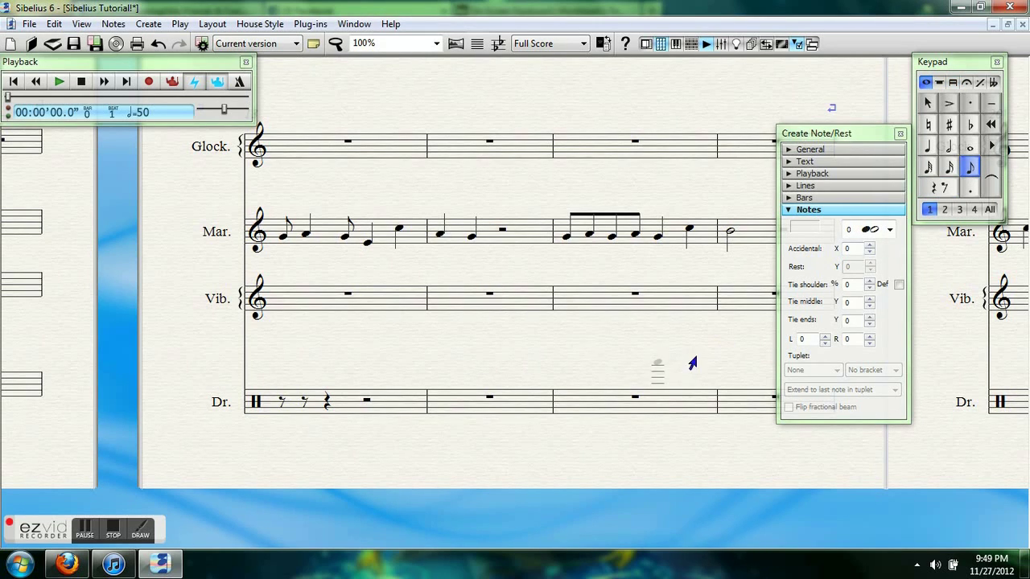
{"action": "left_click", "coordinate": [890, 232]}
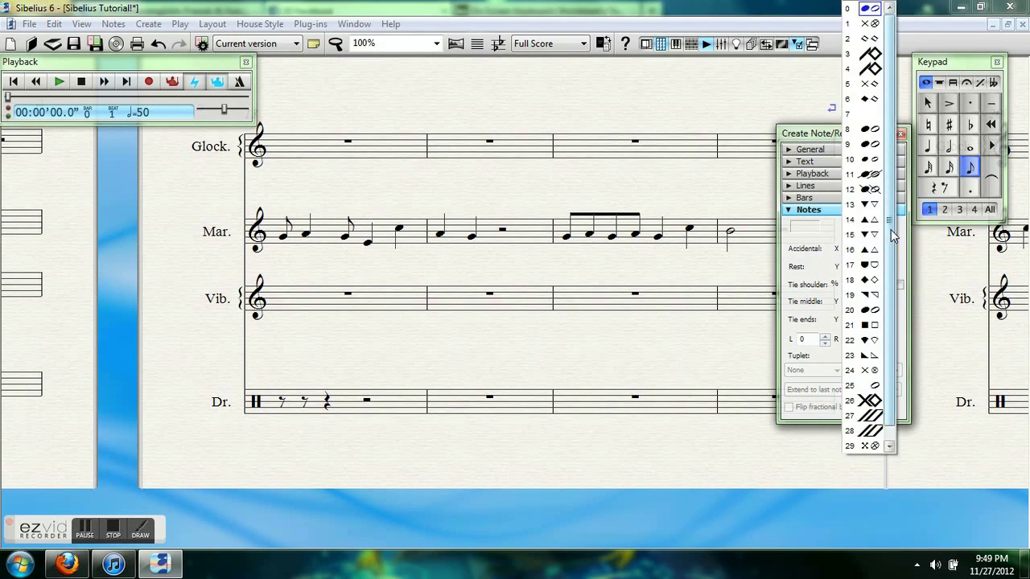
{"action": "left_click", "coordinate": [869, 24]}
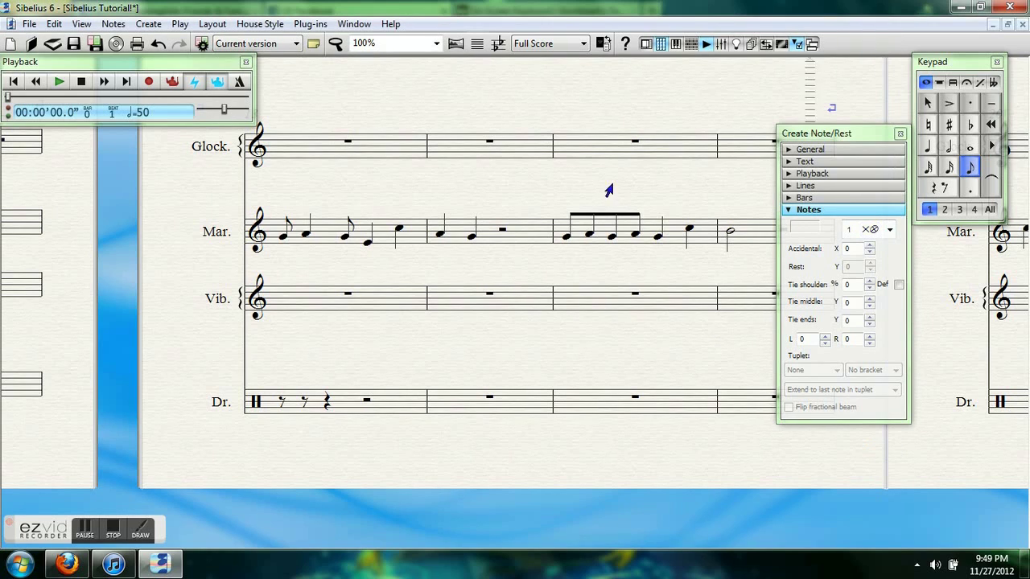
{"action": "left_click", "coordinate": [300, 394]}
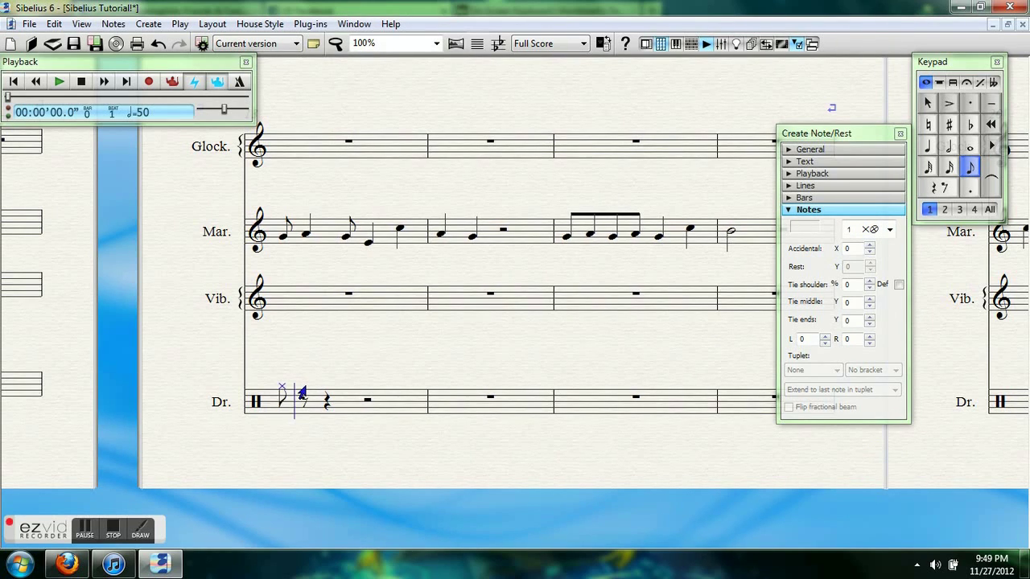
Fill the remainder of Drums bar 13 with seven more eighth notes on G.
{"action": "key", "text": "g"}
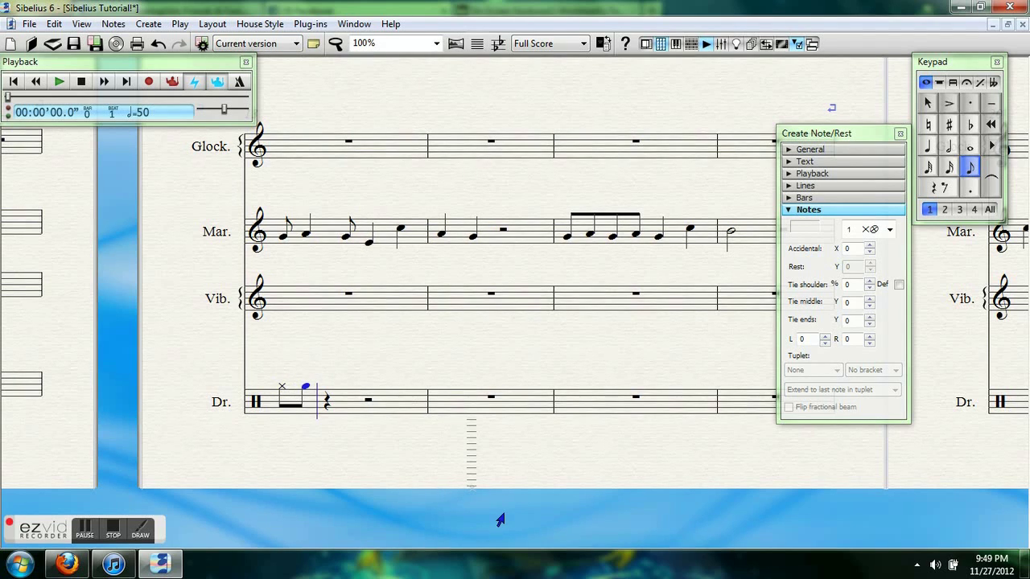
{"action": "key", "text": "g"}
{"action": "key", "text": "g"}
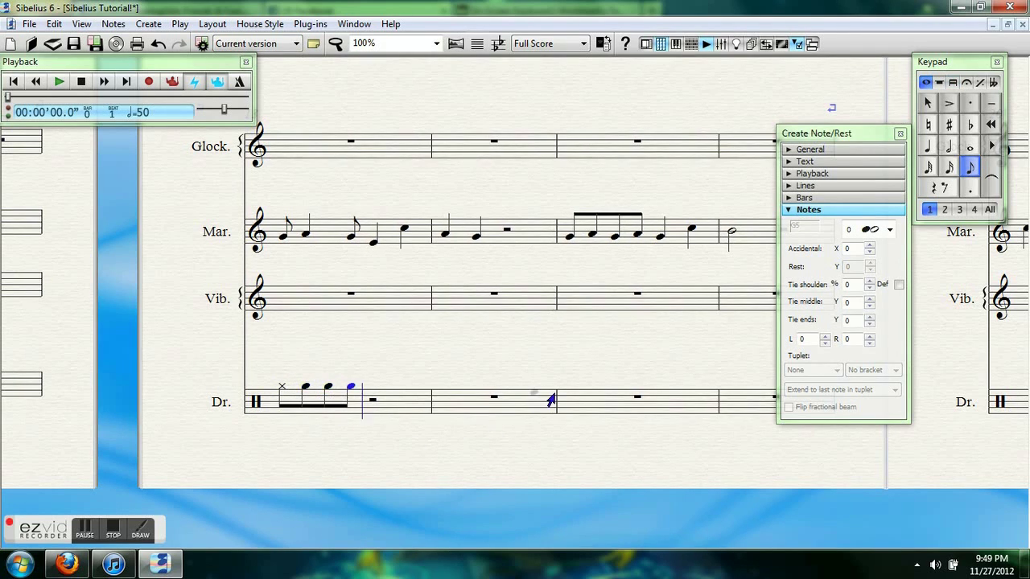
{"action": "key", "text": "g"}
{"action": "key", "text": "g"}
{"action": "key", "text": "g"}
{"action": "key", "text": "g"}
{"action": "key", "text": "Escape"}
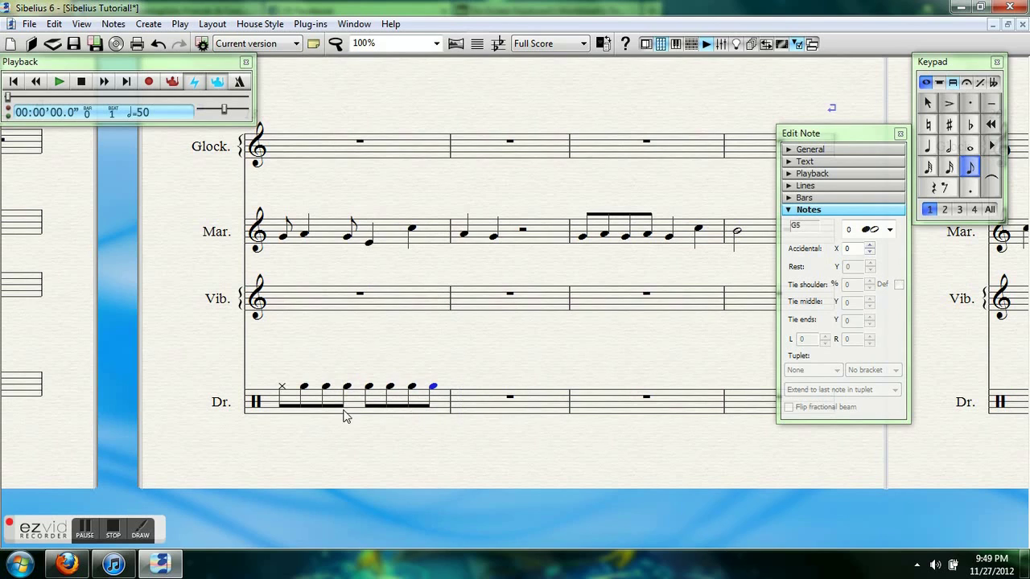
Apply cross notehead style 1 to all the notes in Drums bar 13.
{"action": "left_click", "coordinate": [346, 416]}
{"action": "left_click", "coordinate": [884, 228]}
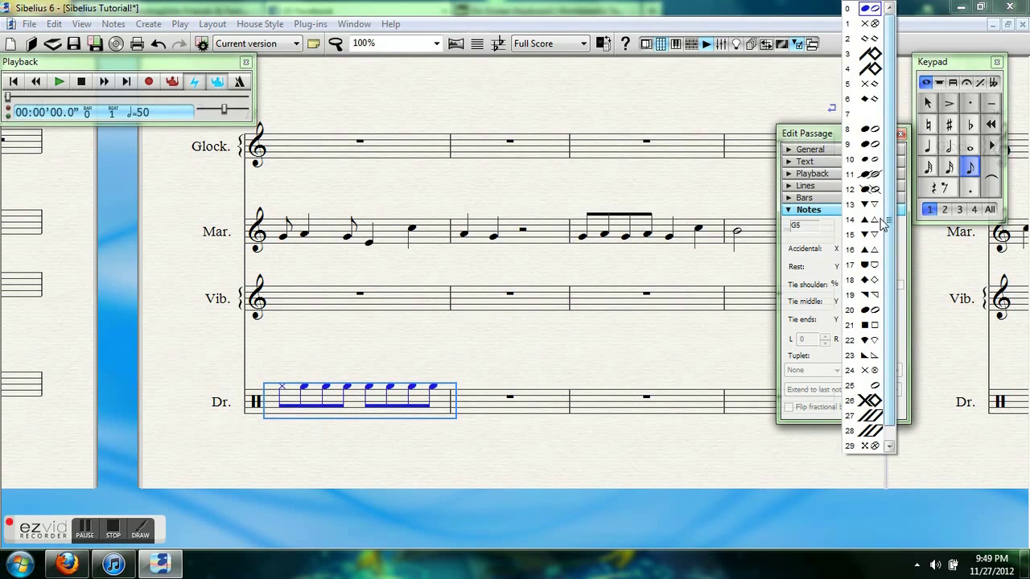
{"action": "left_click", "coordinate": [871, 23]}
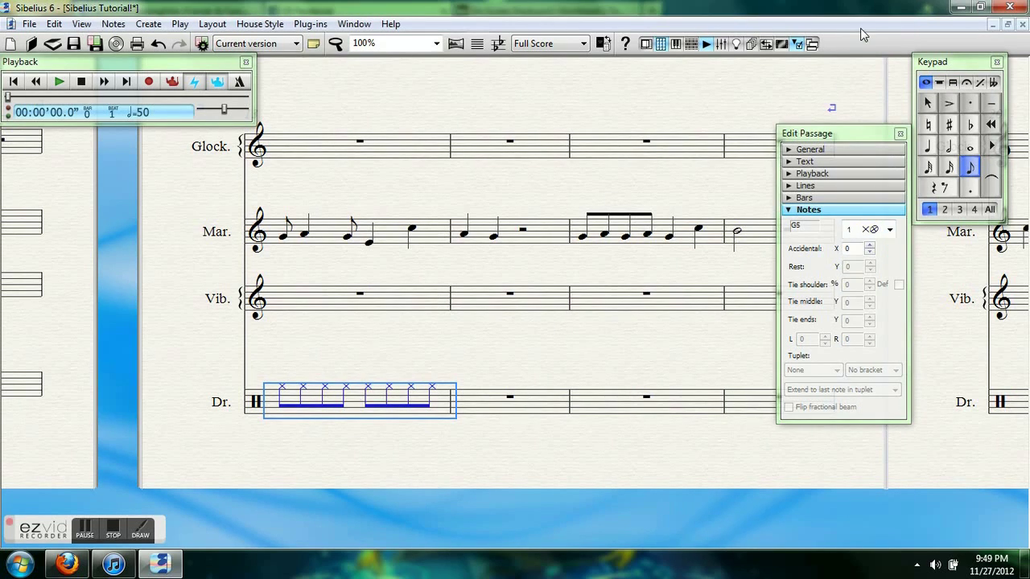
{"action": "left_click", "coordinate": [363, 455]}
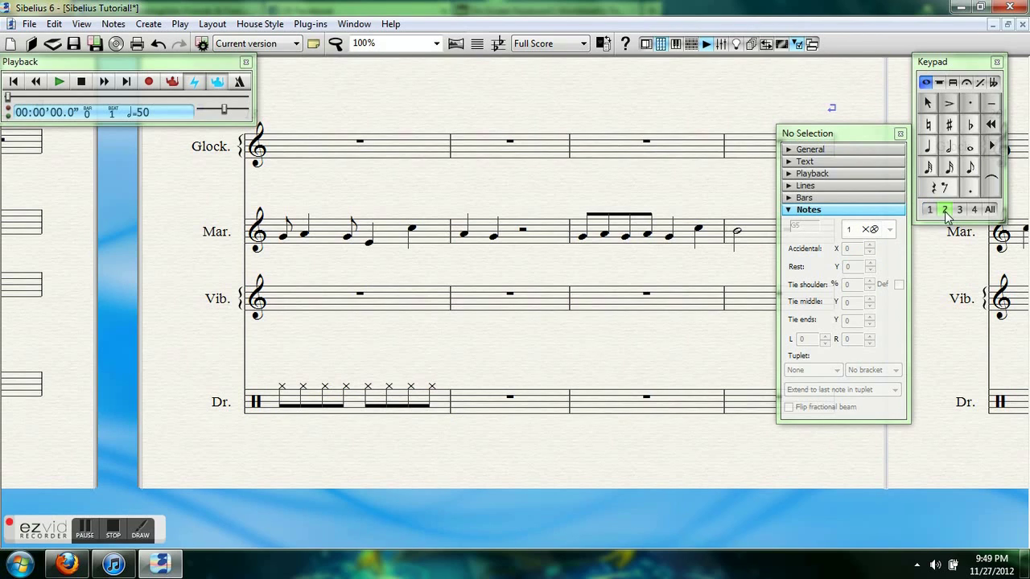
Add four voice 2 quarter notes to Drums bar 13, alternating between a bass drum note low on the staff and C.
{"action": "left_click", "coordinate": [927, 146]}
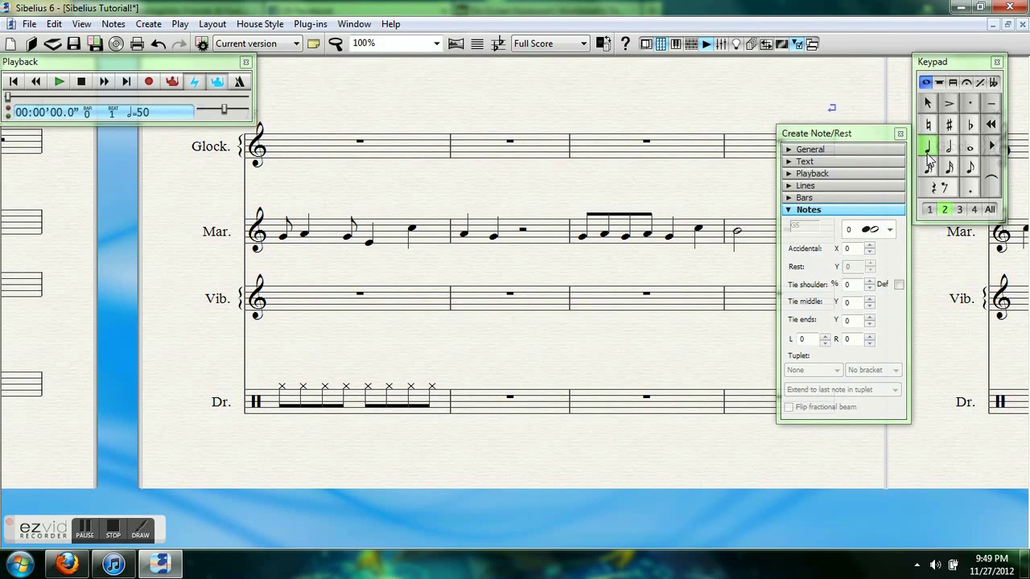
{"action": "left_click", "coordinate": [300, 417]}
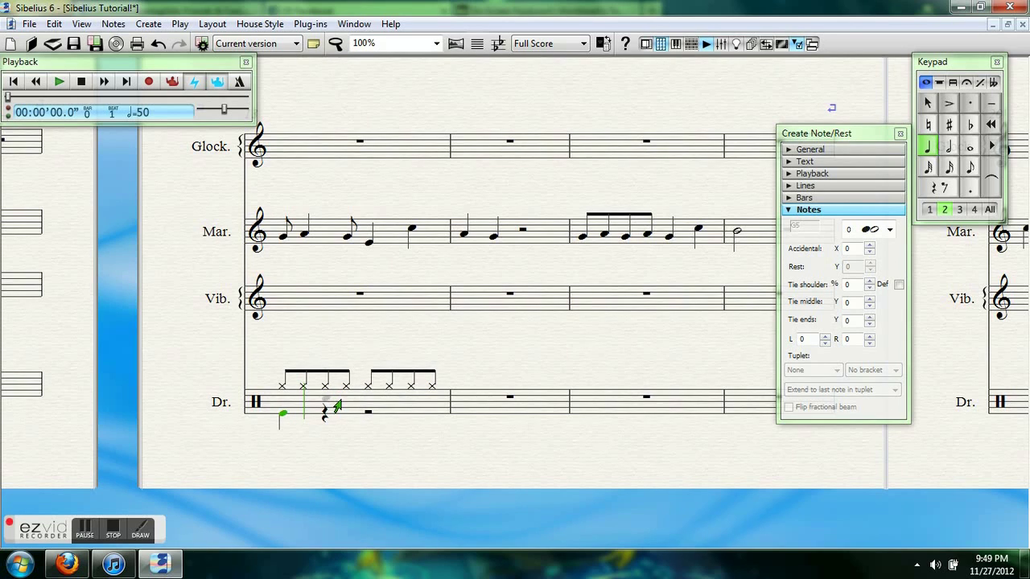
{"action": "left_click", "coordinate": [337, 404]}
{"action": "left_click", "coordinate": [383, 415]}
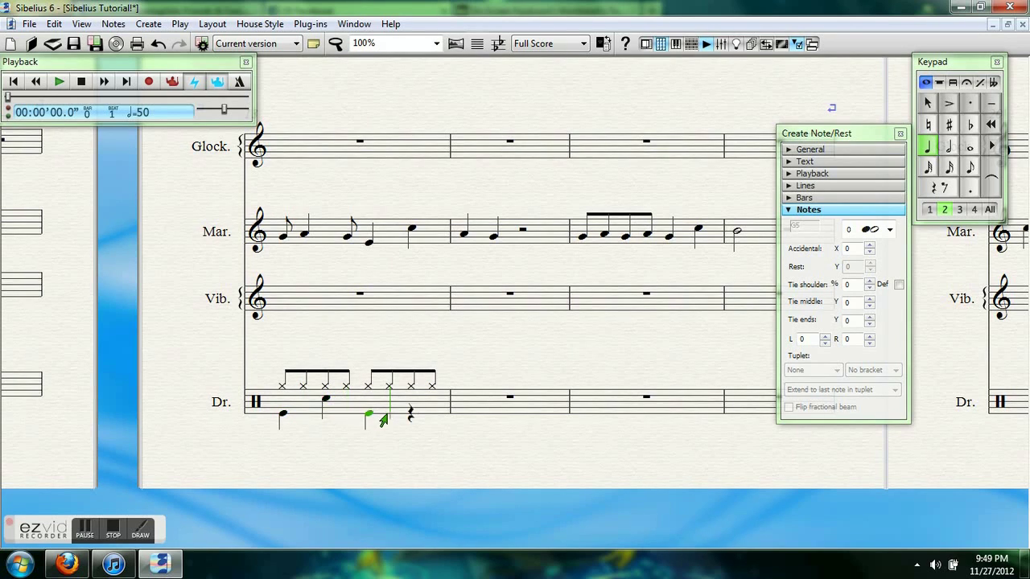
{"action": "left_click", "coordinate": [433, 401]}
{"action": "key", "text": "Escape"}
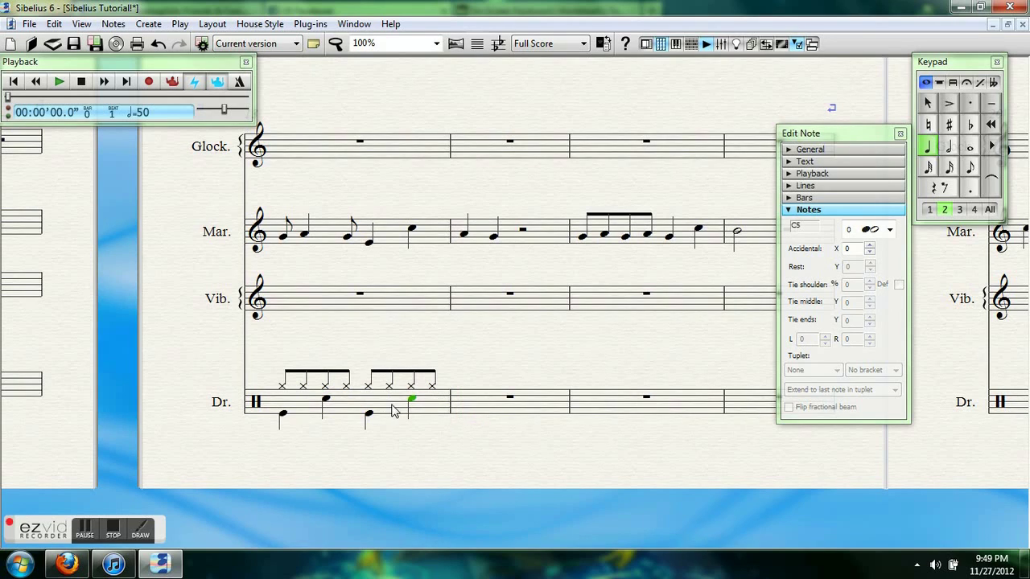
Repeat the two-voice drum pattern of bar 13 in the Drums part through bar 22.
{"action": "left_click", "coordinate": [426, 409]}
{"action": "left_click", "coordinate": [491, 408]}
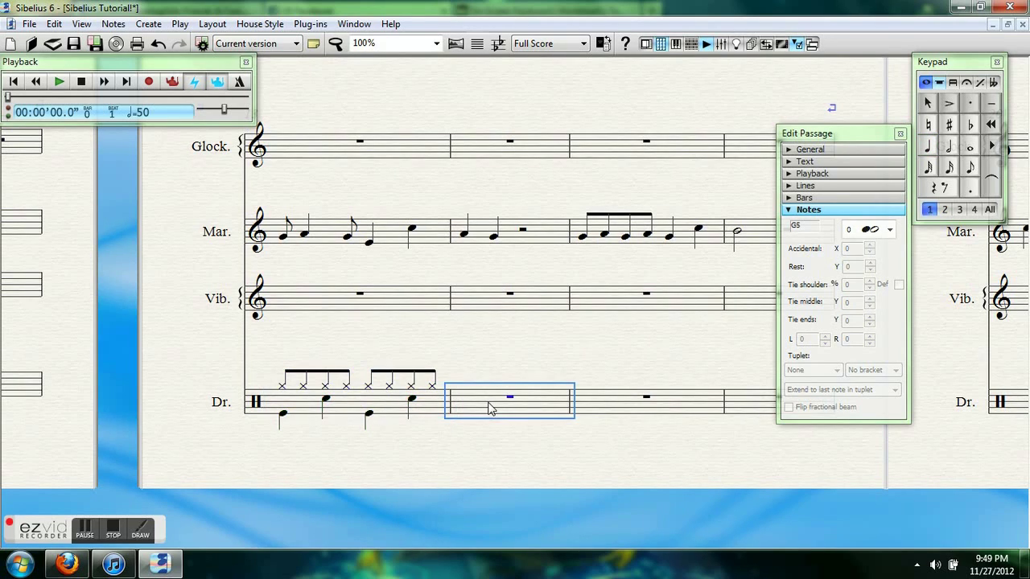
{"action": "key", "text": "ctrl+v"}
{"action": "key", "text": "r"}
{"action": "key", "text": "r"}
{"action": "key", "text": "r"}
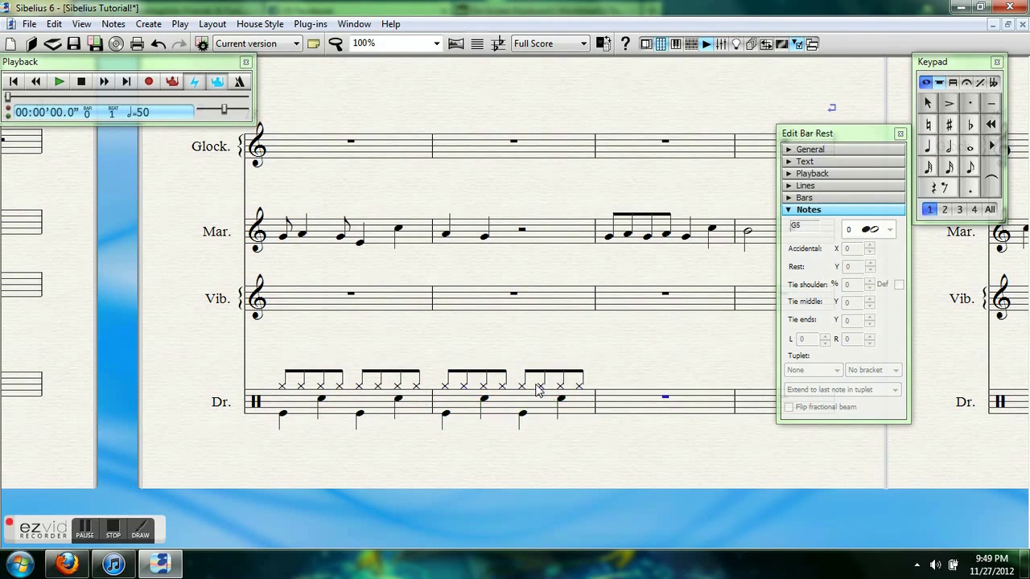
{"action": "key", "text": "r"}
{"action": "key", "text": "r"}
{"action": "key", "text": "r"}
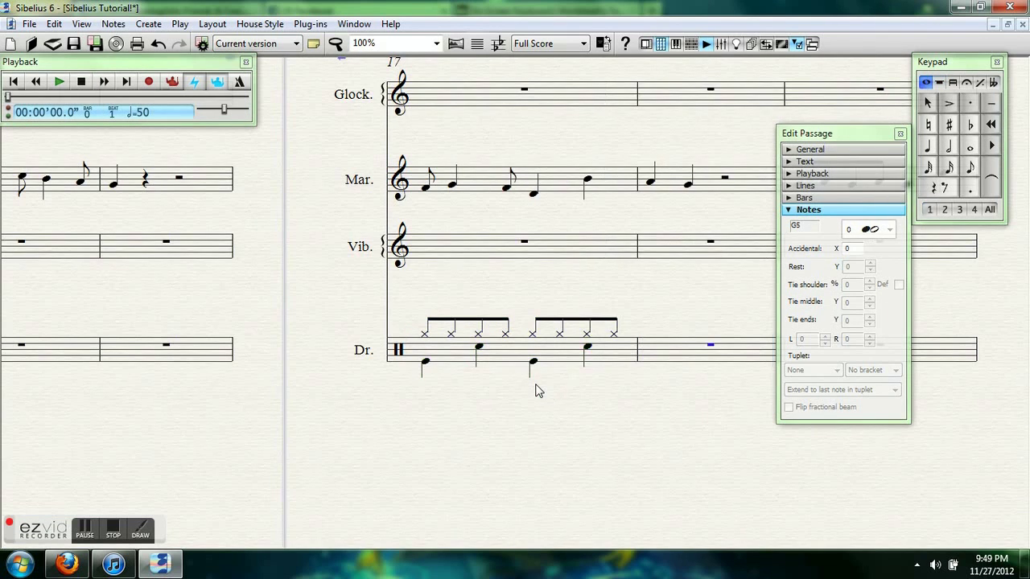
{"action": "key", "text": "r"}
{"action": "key", "text": "r"}
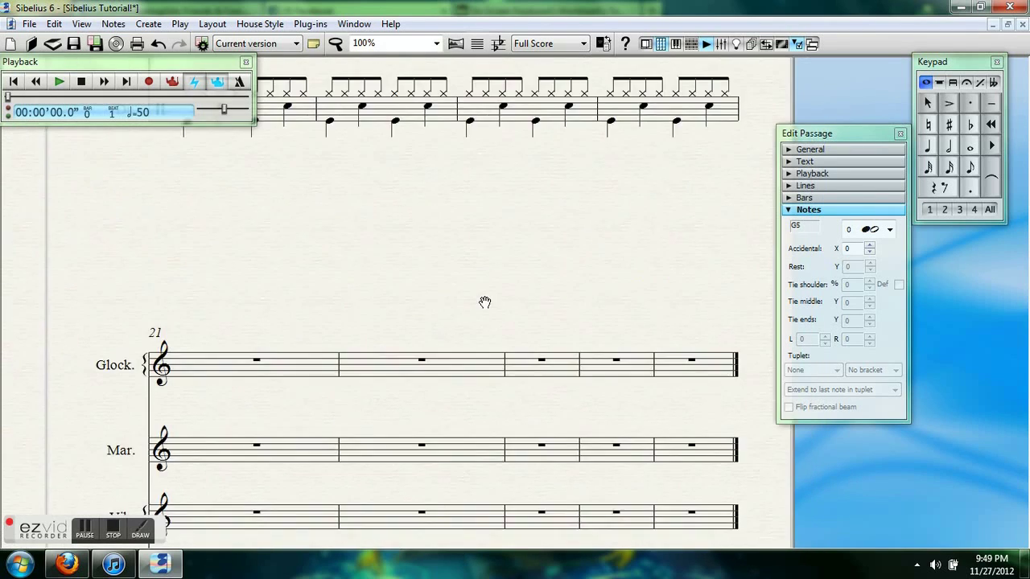
Delete all bars from bar 21 to the end of the score on every staff.
{"action": "scroll", "coordinate": [423, 416], "scroll_direction": "up", "scroll_amount": 5}
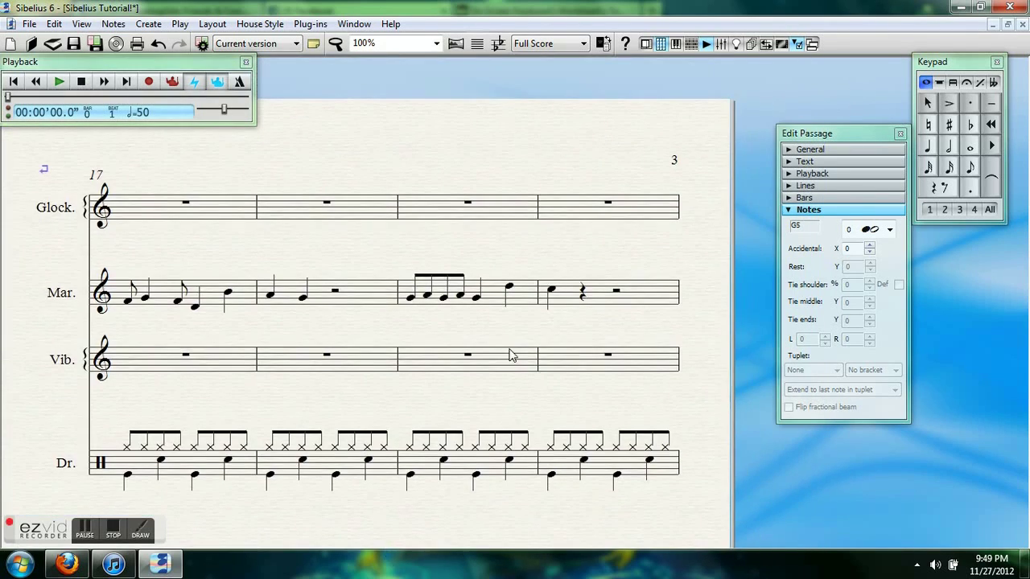
{"action": "left_click_drag", "start_coordinate": [397, 540], "coordinate": [539, 79]}
{"action": "left_click", "coordinate": [410, 162]}
{"action": "left_click_drag", "start_coordinate": [385, 196], "coordinate": [355, 155]}
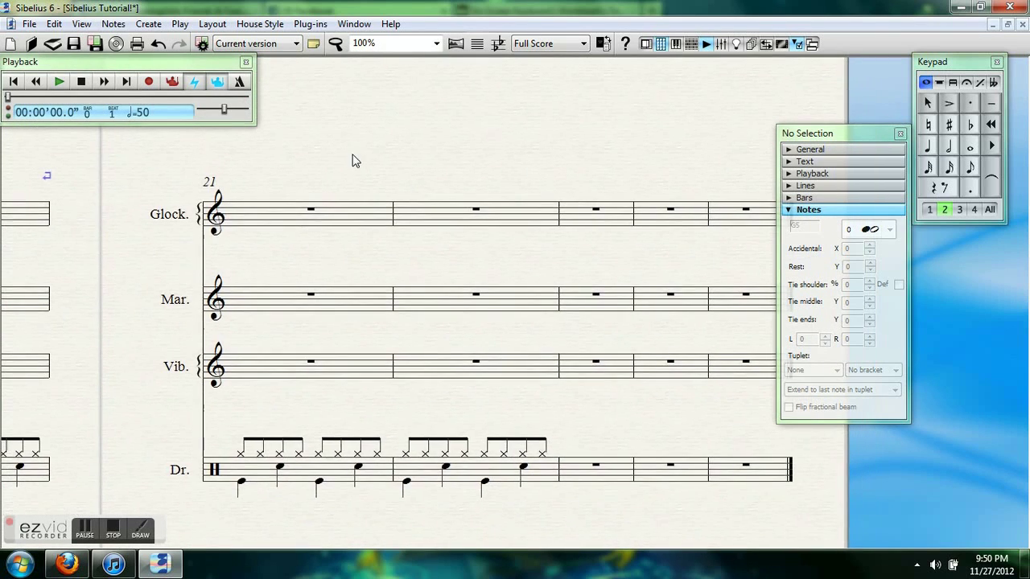
{"action": "left_click", "coordinate": [275, 222], "text": "ctrl"}
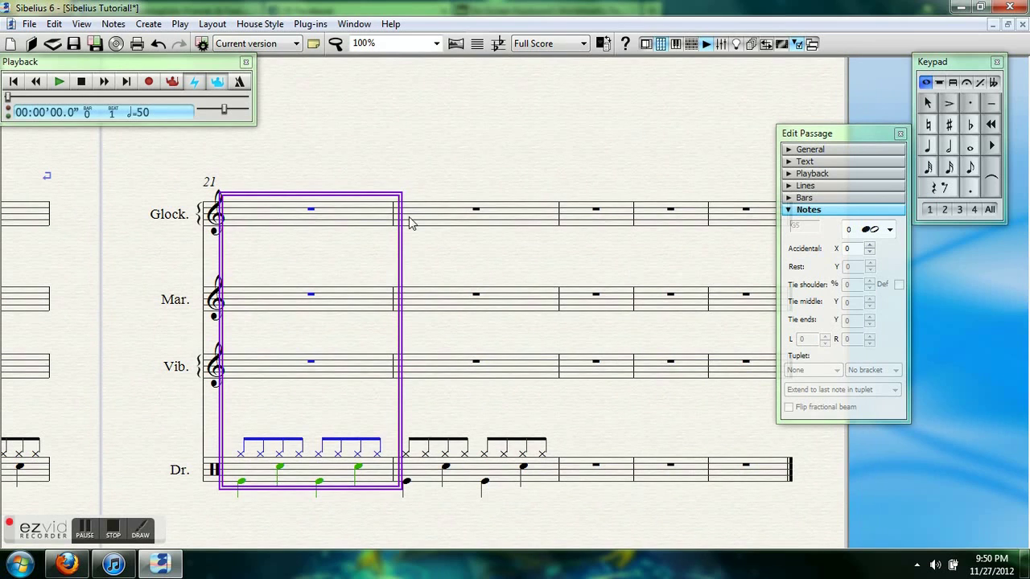
{"action": "left_click", "coordinate": [724, 224], "text": "shift"}
{"action": "key", "text": "Delete"}
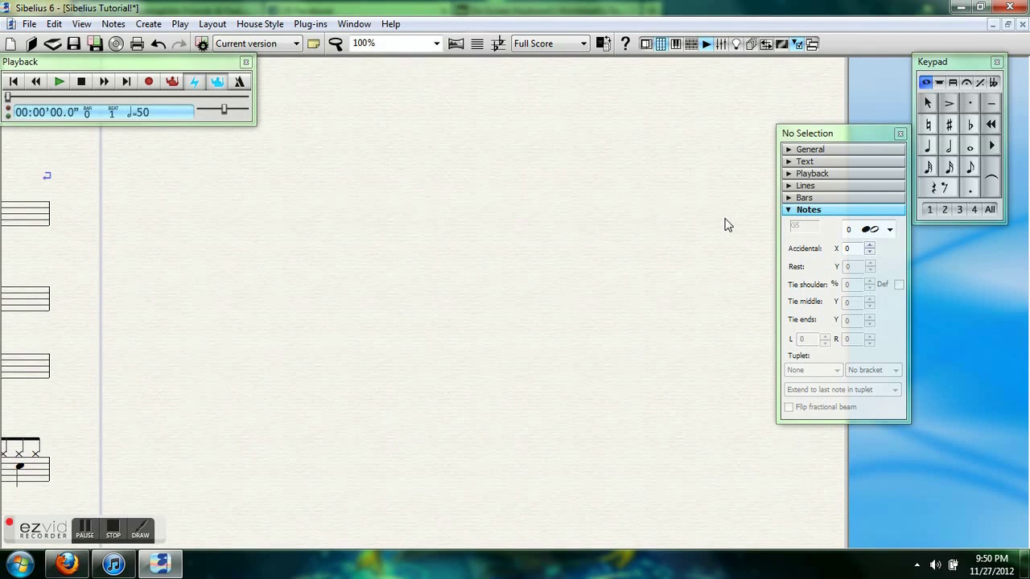
Add an instrument change to Timpani [with key] on the Glockenspiel staff at bar 13.
{"action": "left_click_drag", "start_coordinate": [529, 101], "coordinate": [375, 494]}
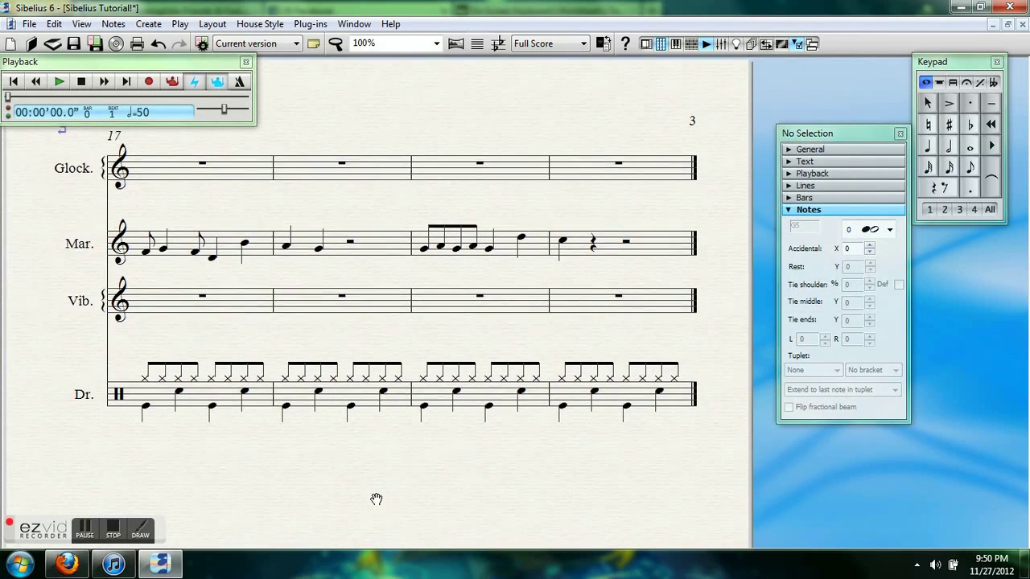
{"action": "left_click_drag", "start_coordinate": [214, 476], "coordinate": [462, 420]}
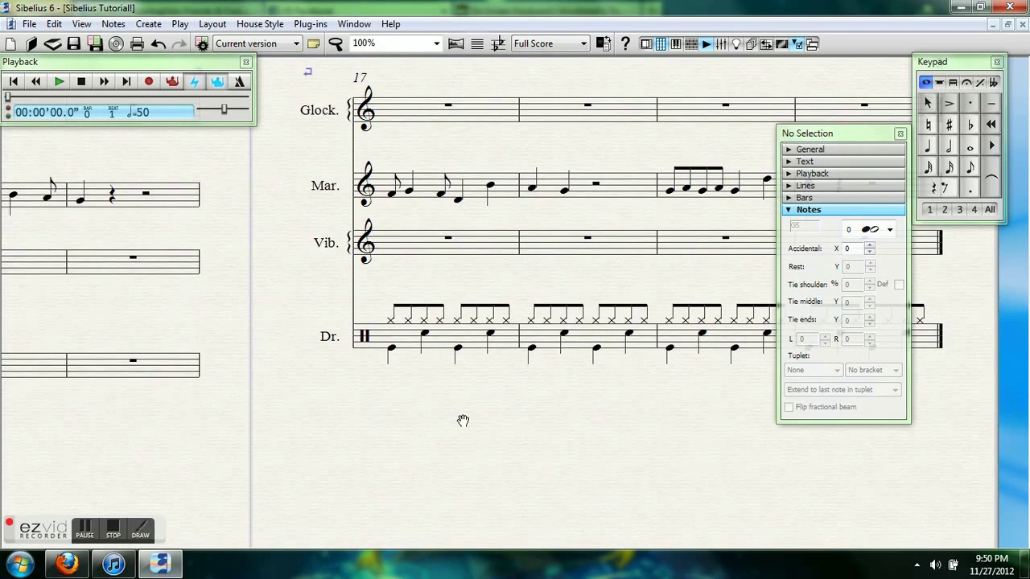
{"action": "left_click_drag", "start_coordinate": [223, 471], "coordinate": [559, 433]}
{"action": "left_click_drag", "start_coordinate": [223, 453], "coordinate": [354, 64]}
{"action": "left_click_drag", "start_coordinate": [284, 150], "coordinate": [306, 138]}
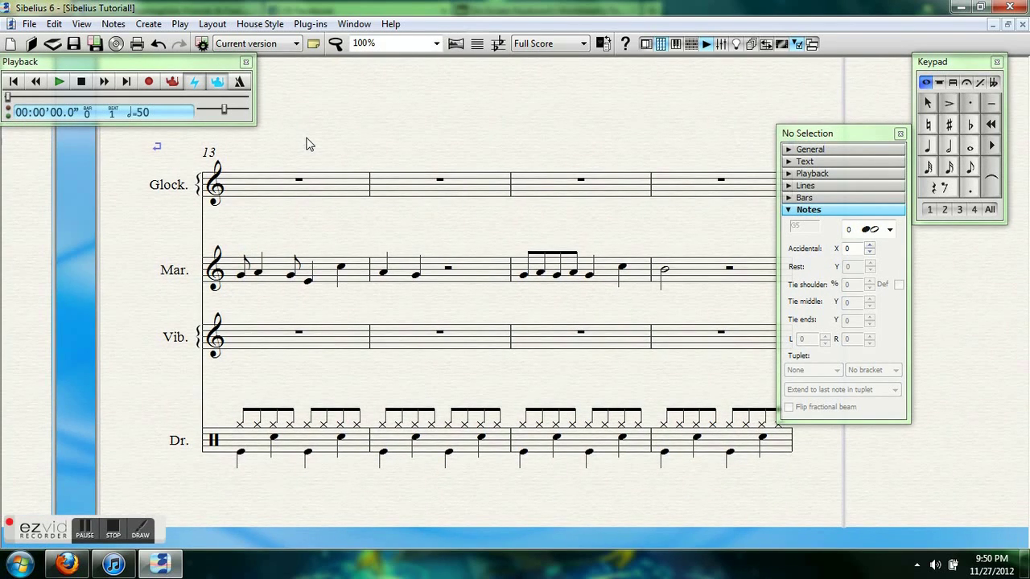
{"action": "left_click", "coordinate": [299, 183]}
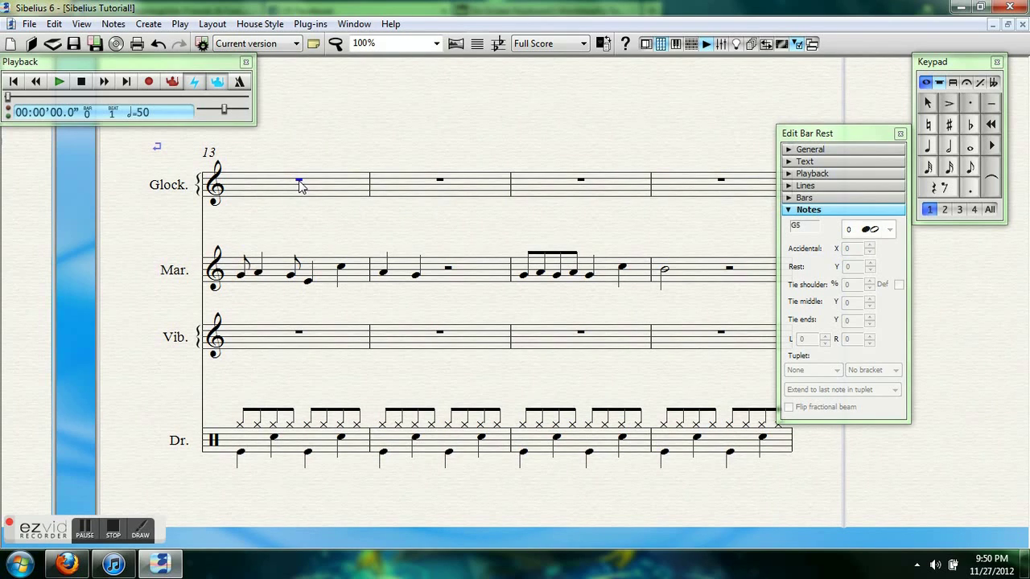
{"action": "left_click", "coordinate": [161, 28]}
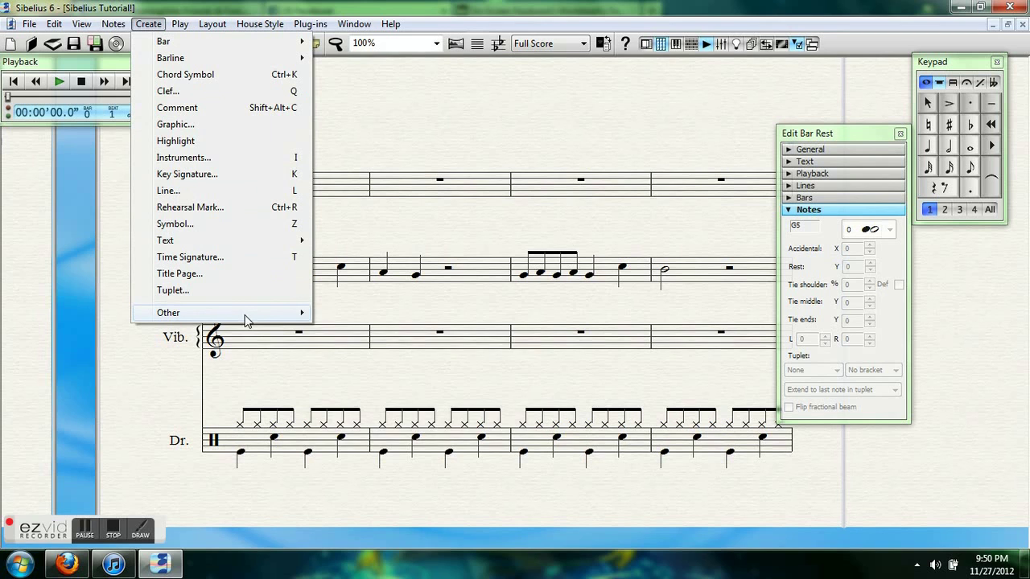
{"action": "mouse_move", "coordinate": [248, 321]}
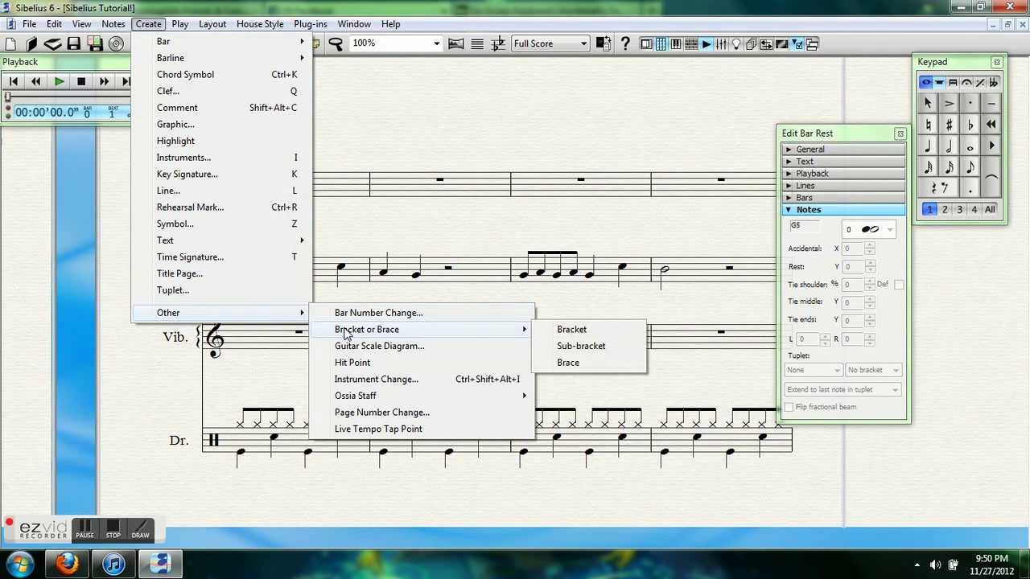
{"action": "left_click", "coordinate": [359, 381]}
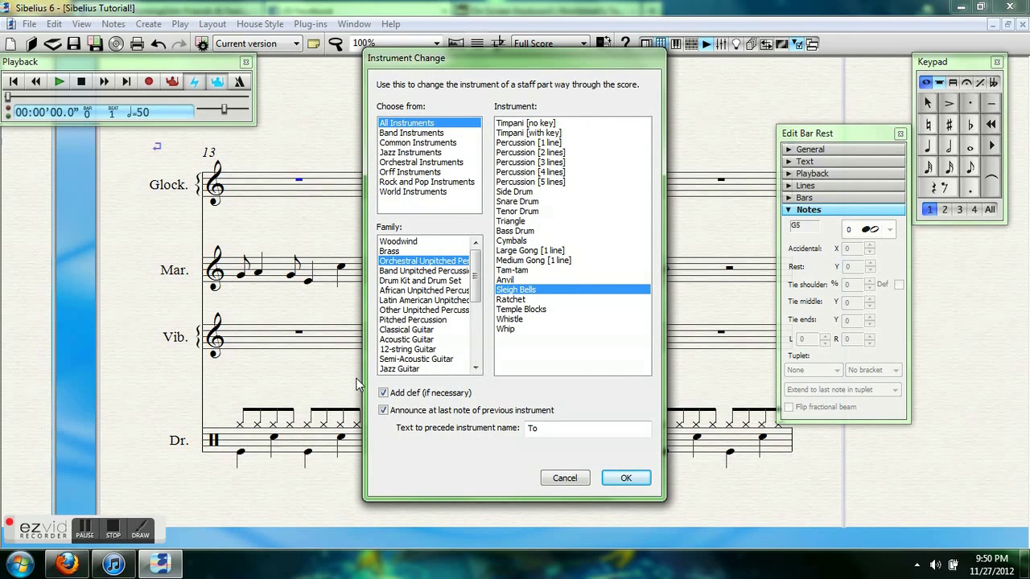
{"action": "left_click", "coordinate": [547, 134]}
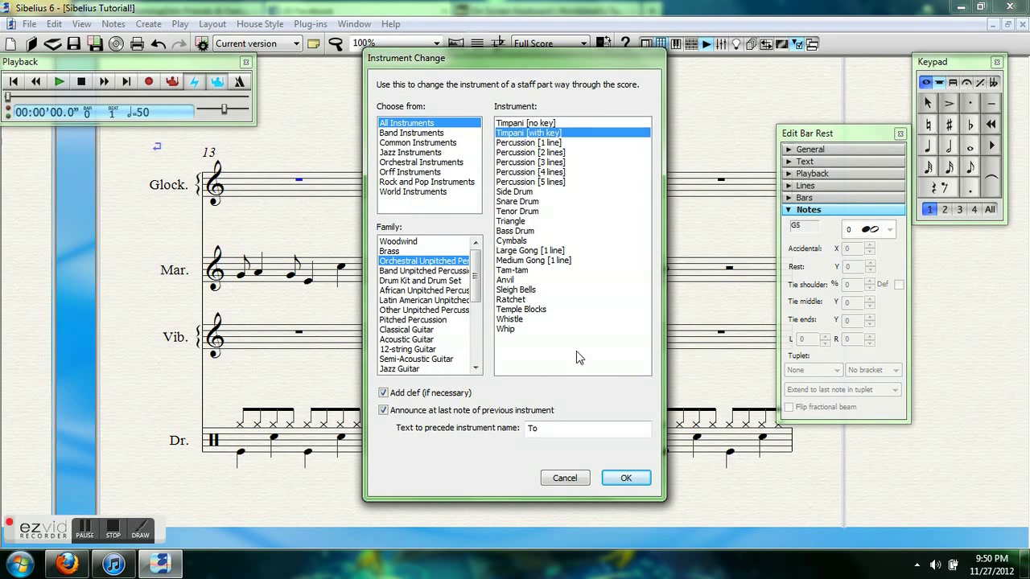
{"action": "left_click", "coordinate": [625, 478]}
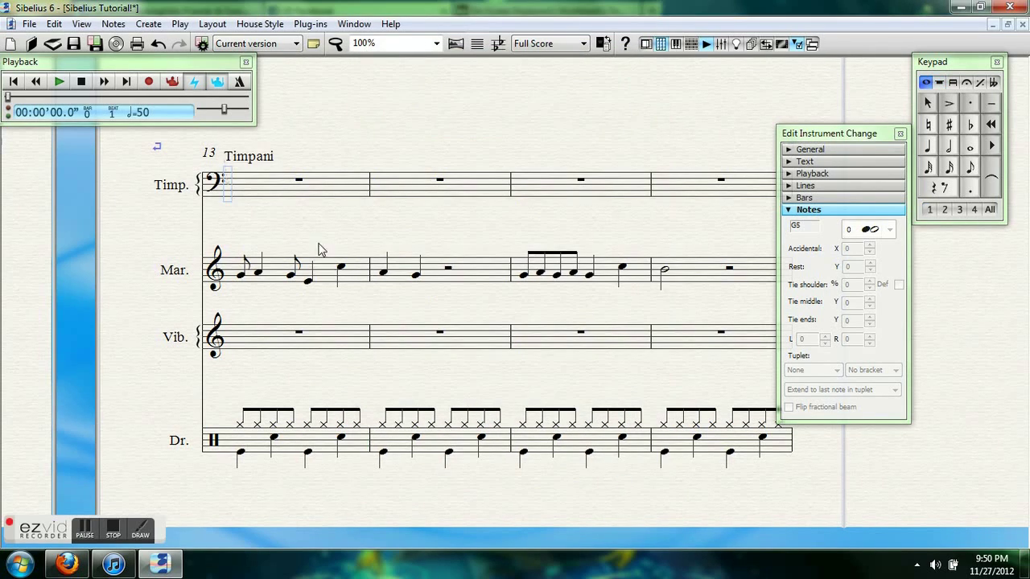
Enter quarter notes C on beat 1 and G on beat 3 in Timpani bars 13 to 15.
{"action": "left_click", "coordinate": [300, 182]}
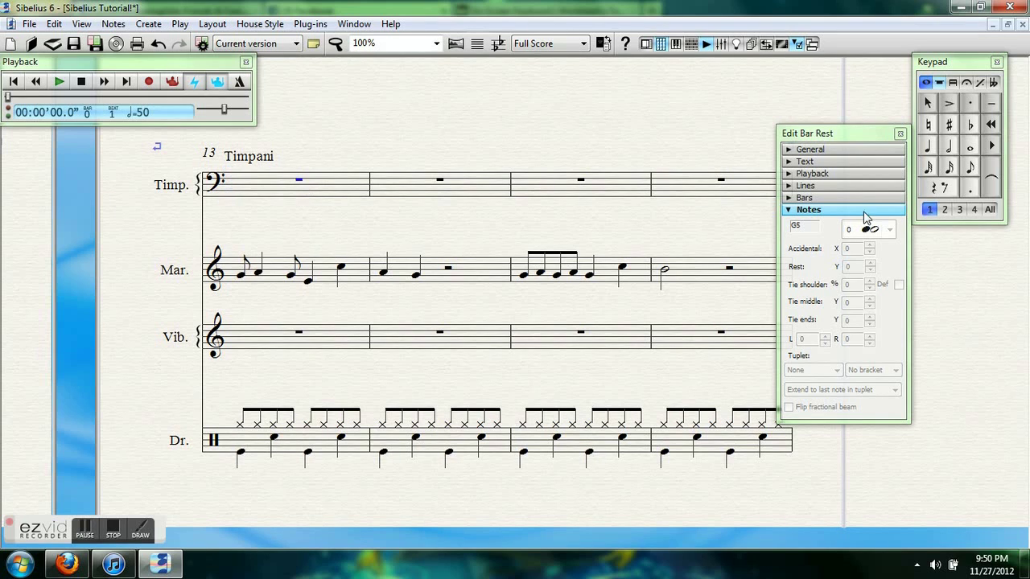
{"action": "left_click", "coordinate": [947, 146]}
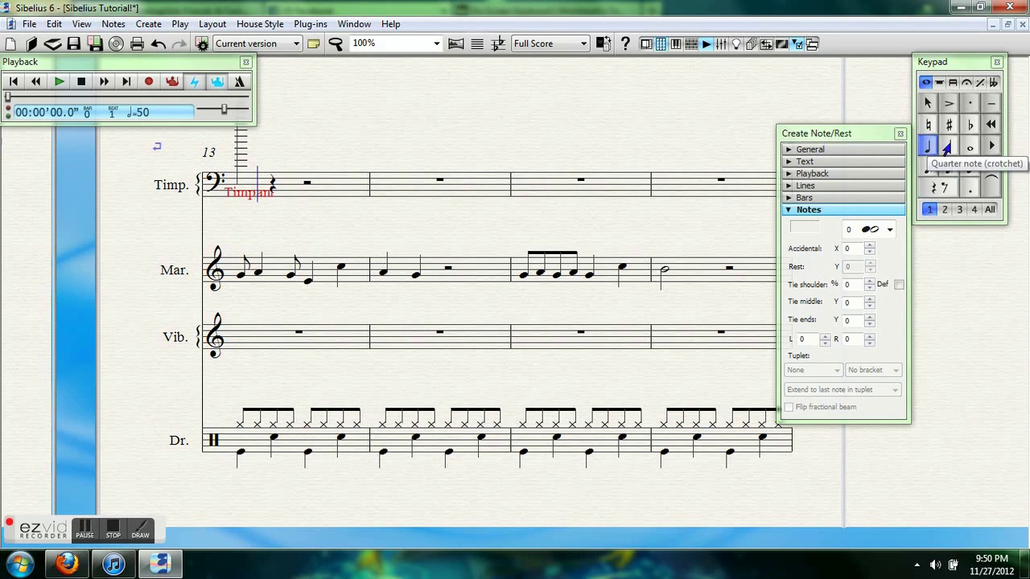
{"action": "key", "text": "c"}
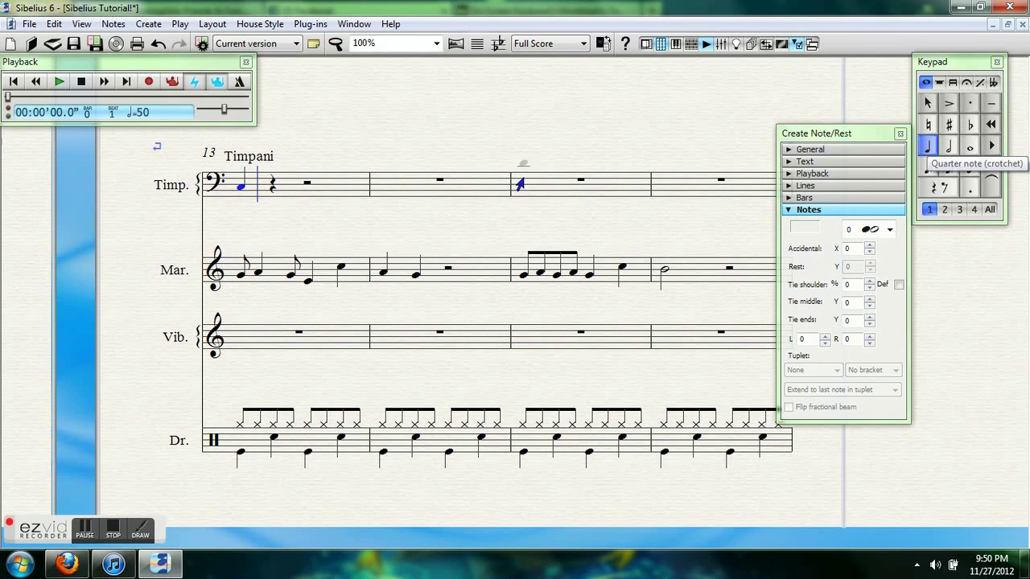
{"action": "key", "text": "g"}
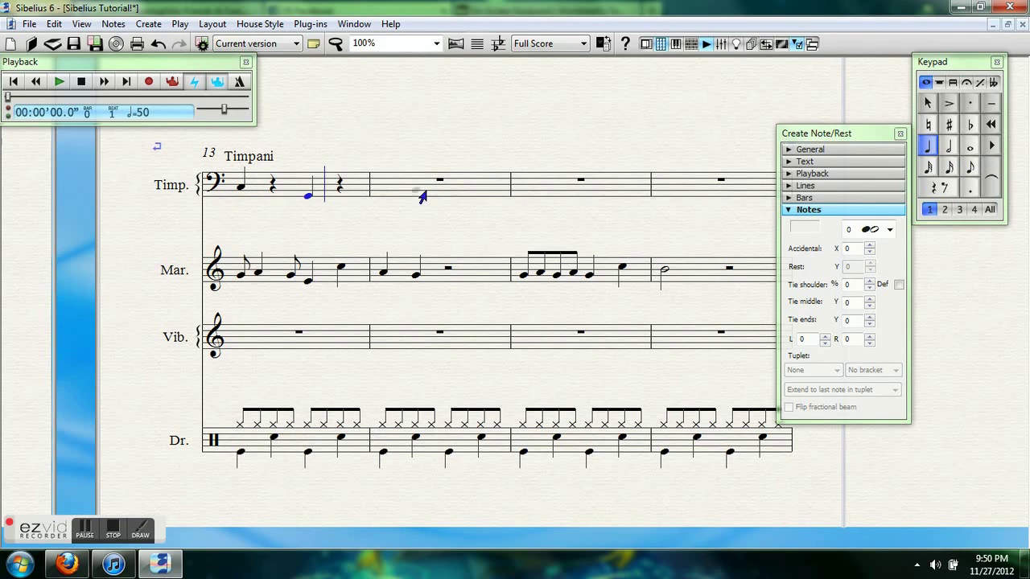
{"action": "left_click", "coordinate": [403, 190]}
{"action": "left_click", "coordinate": [465, 201]}
{"action": "left_click", "coordinate": [544, 191]}
{"action": "left_click", "coordinate": [601, 200]}
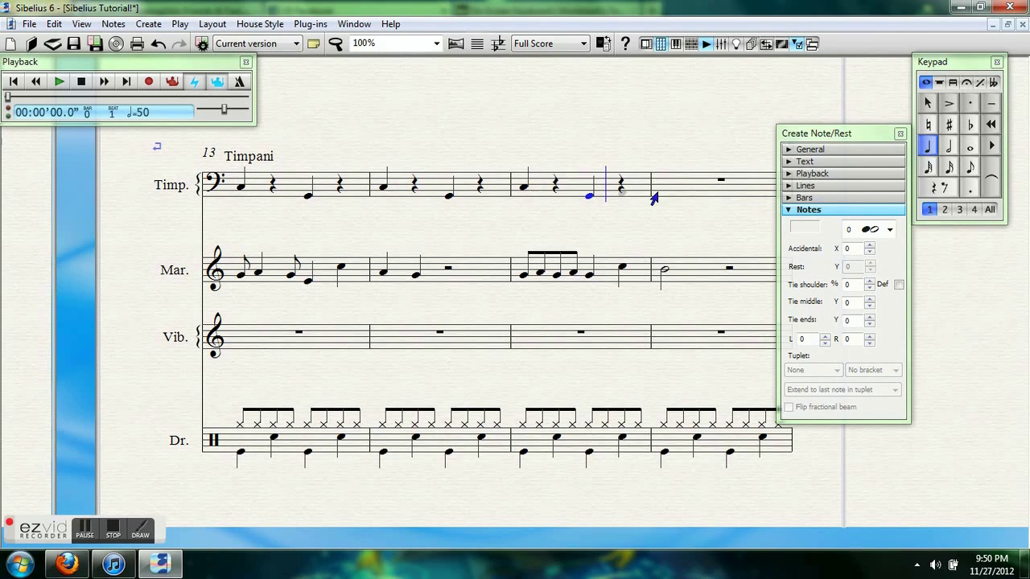
Enter quarter notes D on beat 1 and low G on beat 3 in Timpani bars 16 and 17.
{"action": "left_click", "coordinate": [681, 185]}
{"action": "left_click", "coordinate": [747, 203]}
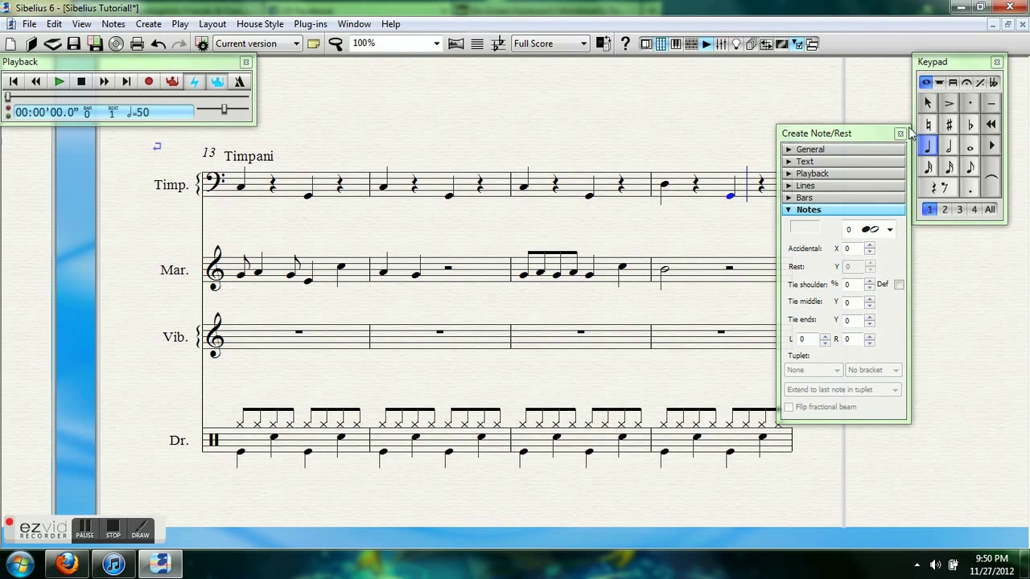
{"action": "left_click", "coordinate": [937, 186]}
{"action": "key", "text": "d"}
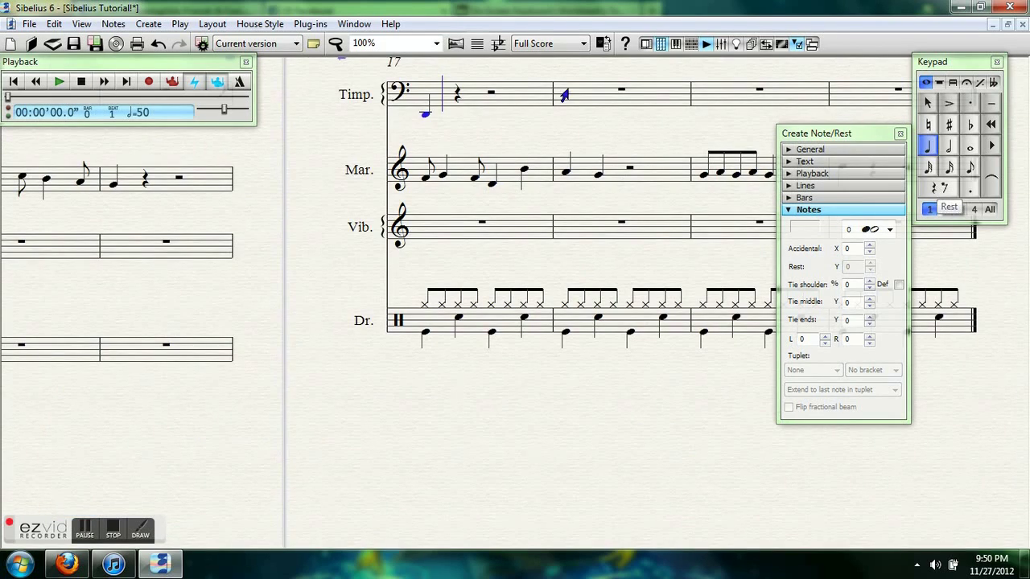
{"action": "key", "text": "ctrl+Up"}
{"action": "left_click", "coordinate": [522, 107]}
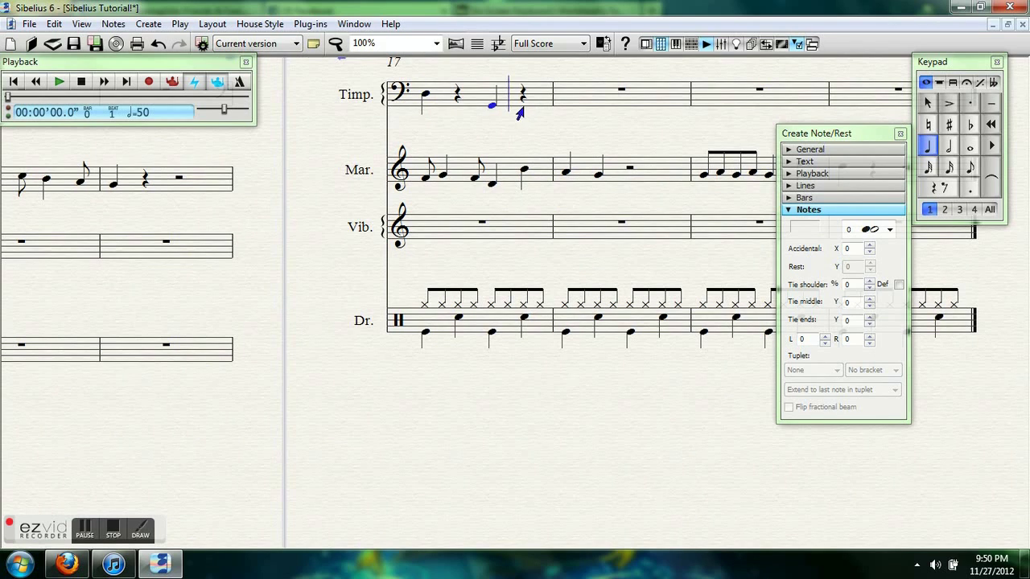
Continue the quarter notes D on beat 1 and G on beat 3 in Timpani bars 18 and 19.
{"action": "left_click", "coordinate": [597, 97]}
{"action": "left_click", "coordinate": [641, 109]}
{"action": "left_click", "coordinate": [723, 96]}
{"action": "left_click", "coordinate": [779, 106]}
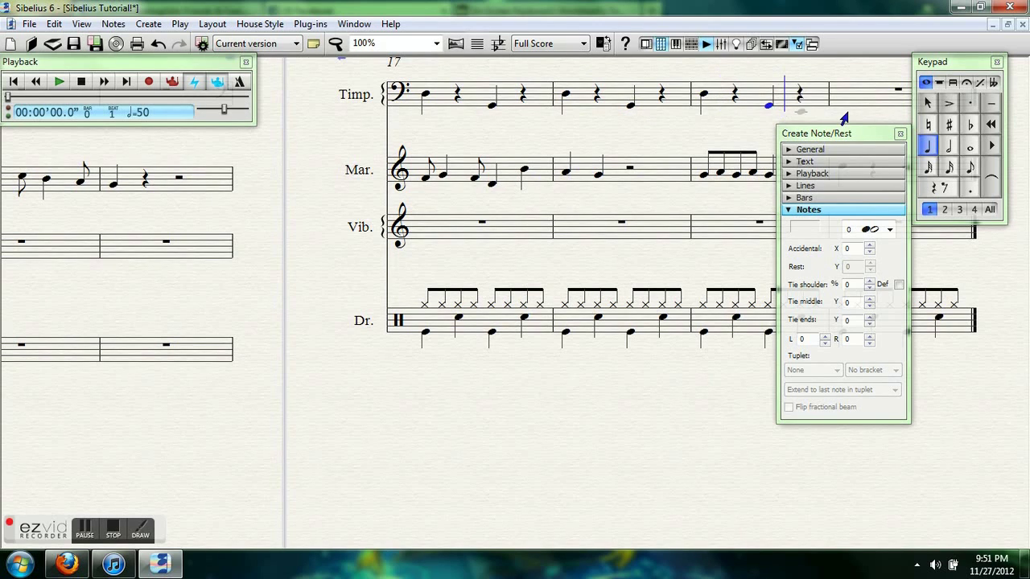
End the Timpani part in bar 20 with quarter notes C, G and low C2, and leave note input.
{"action": "left_click", "coordinate": [858, 101]}
{"action": "left_click", "coordinate": [875, 116]}
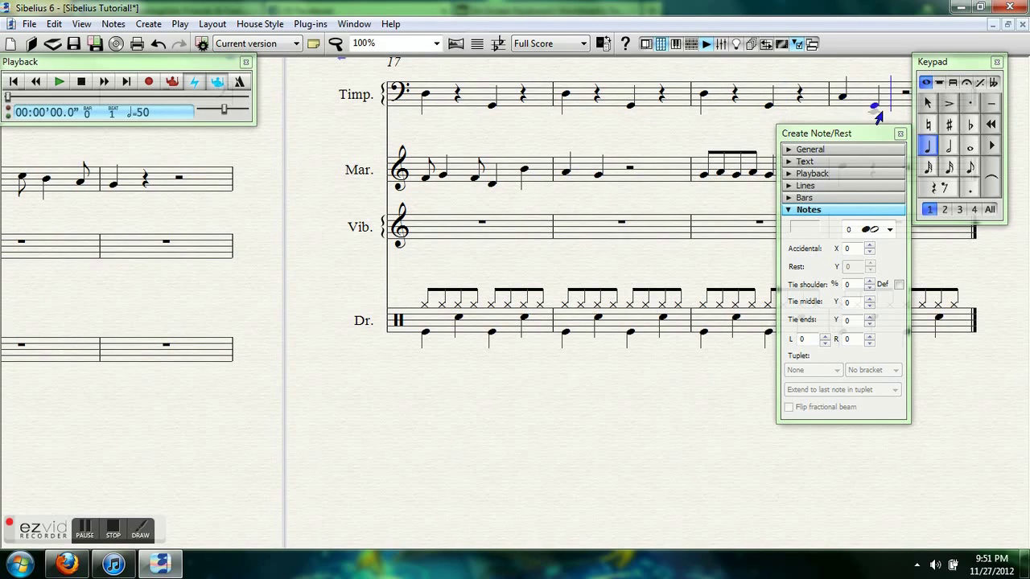
{"action": "key", "text": "Escape"}
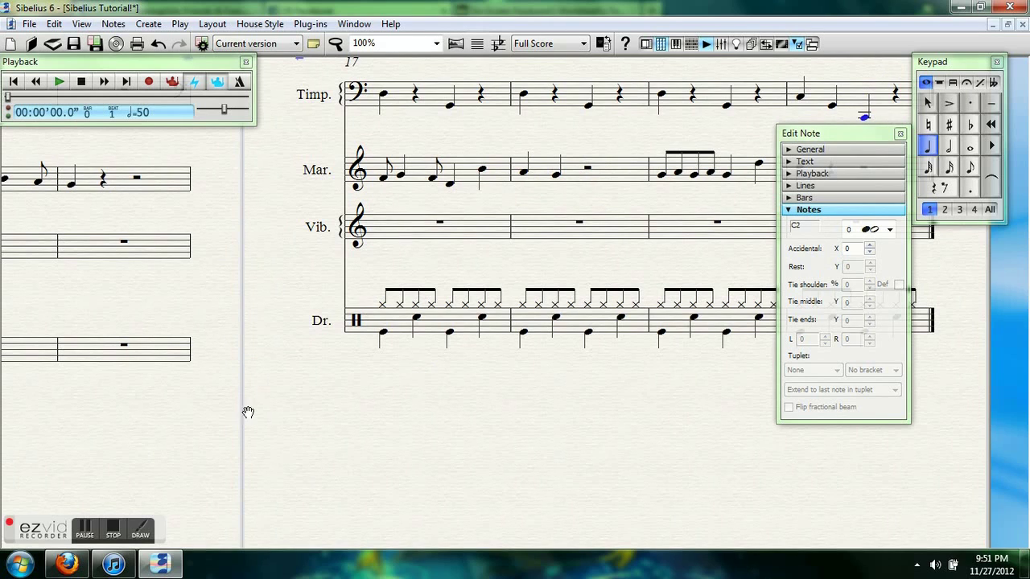
Change the Vibraphone staff to Sleigh Bells at bar 13 and move the instrument change to the start of that bar.
{"action": "left_click_drag", "start_coordinate": [248, 410], "coordinate": [482, 469]}
{"action": "left_click_drag", "start_coordinate": [364, 481], "coordinate": [457, 519]}
{"action": "left_click_drag", "start_coordinate": [390, 335], "coordinate": [373, 147]}
{"action": "left_click_drag", "start_coordinate": [362, 316], "coordinate": [354, 111]}
{"action": "left_click_drag", "start_coordinate": [202, 489], "coordinate": [184, 437]}
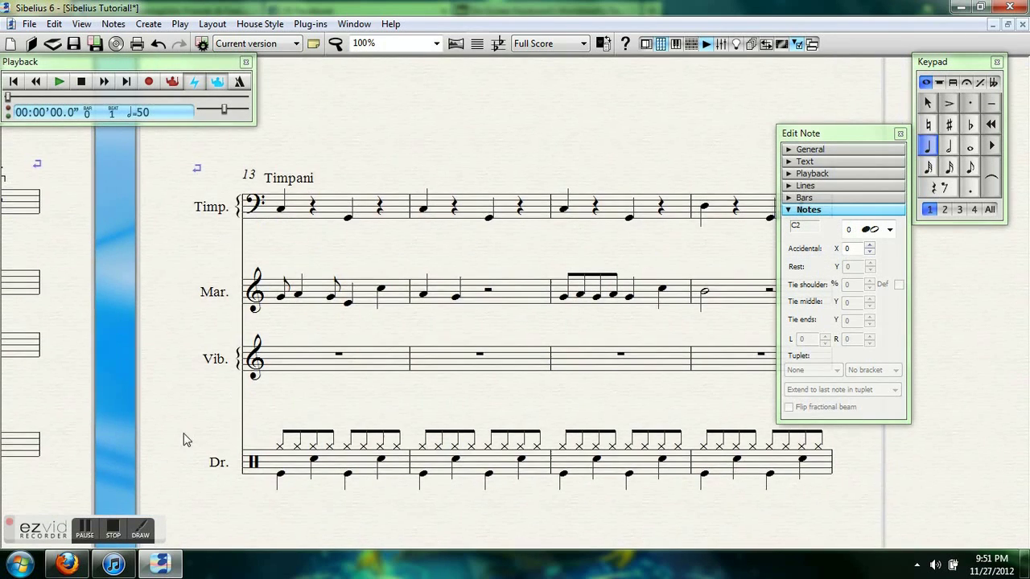
{"action": "left_click", "coordinate": [339, 357]}
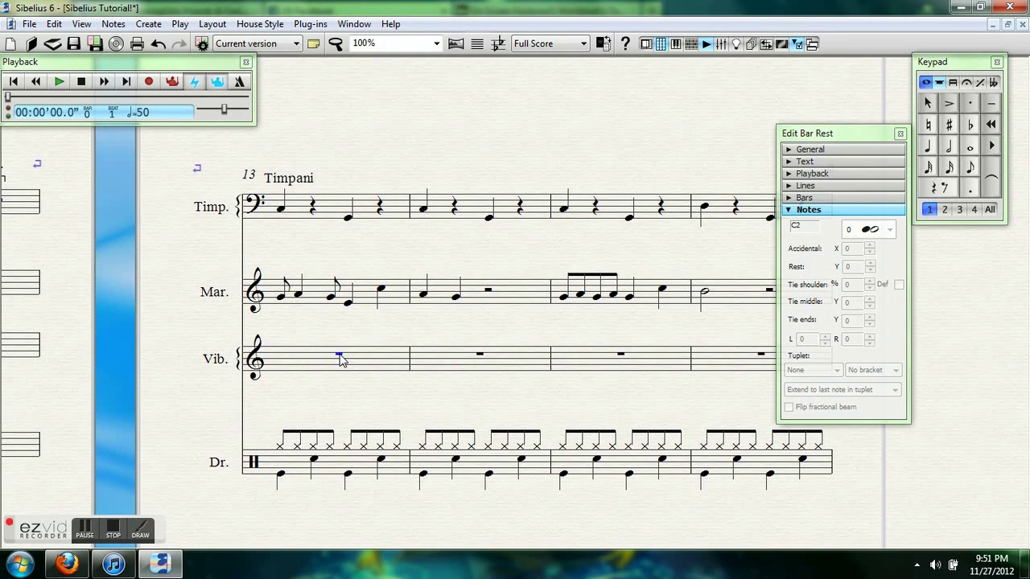
{"action": "left_click", "coordinate": [150, 24]}
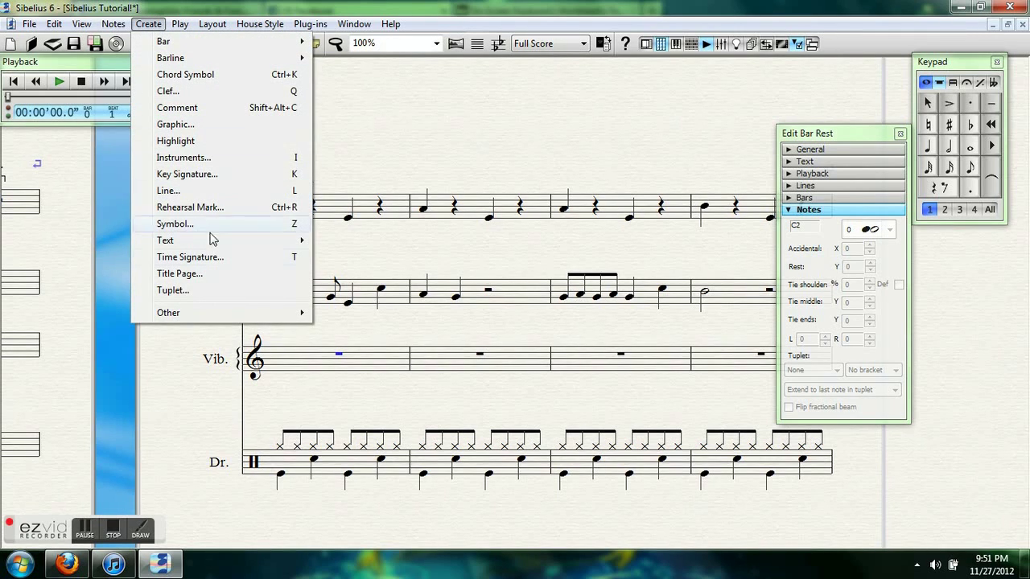
{"action": "mouse_move", "coordinate": [216, 314]}
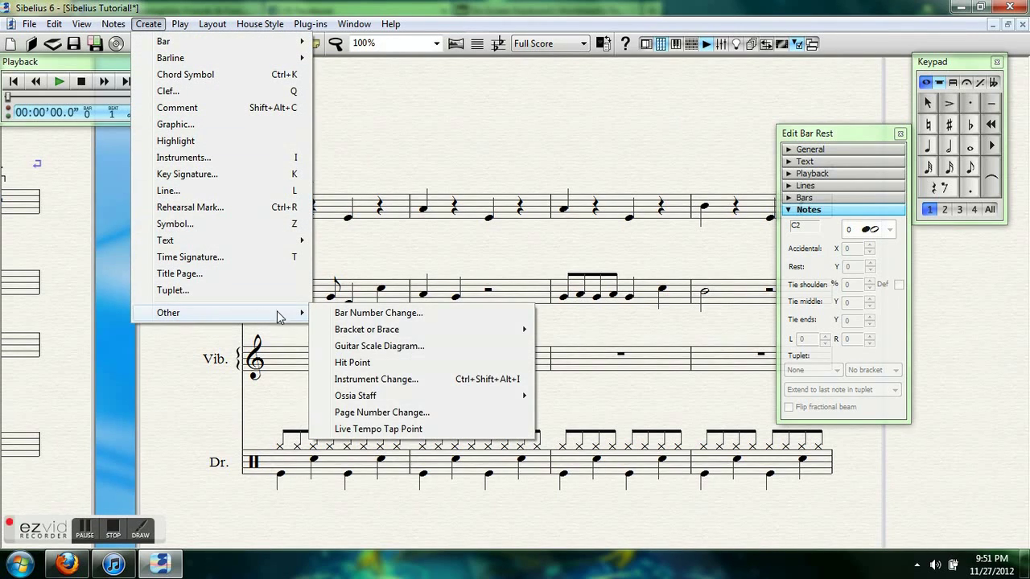
{"action": "left_click", "coordinate": [390, 385]}
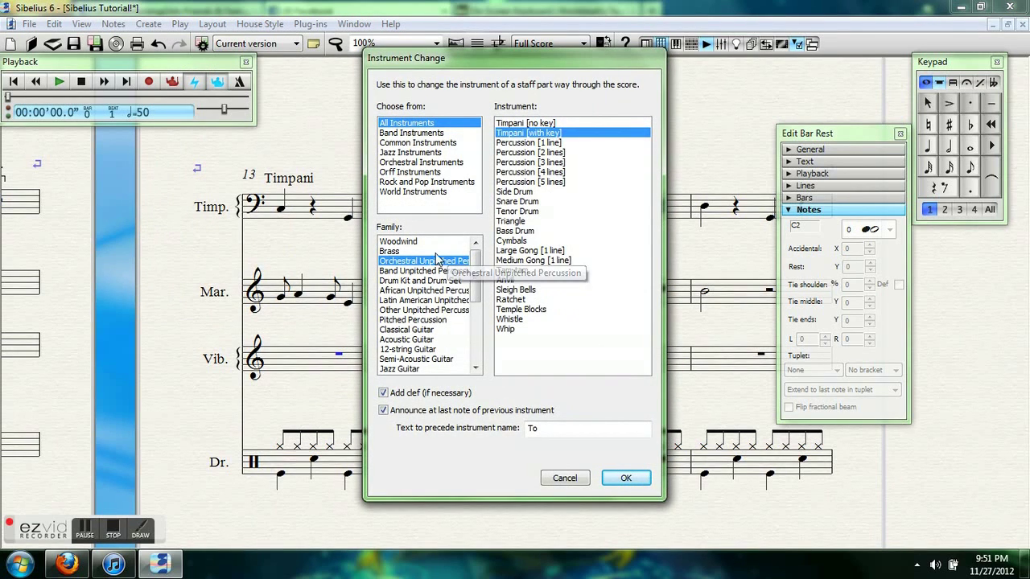
{"action": "left_click", "coordinate": [516, 291]}
{"action": "left_click", "coordinate": [626, 478]}
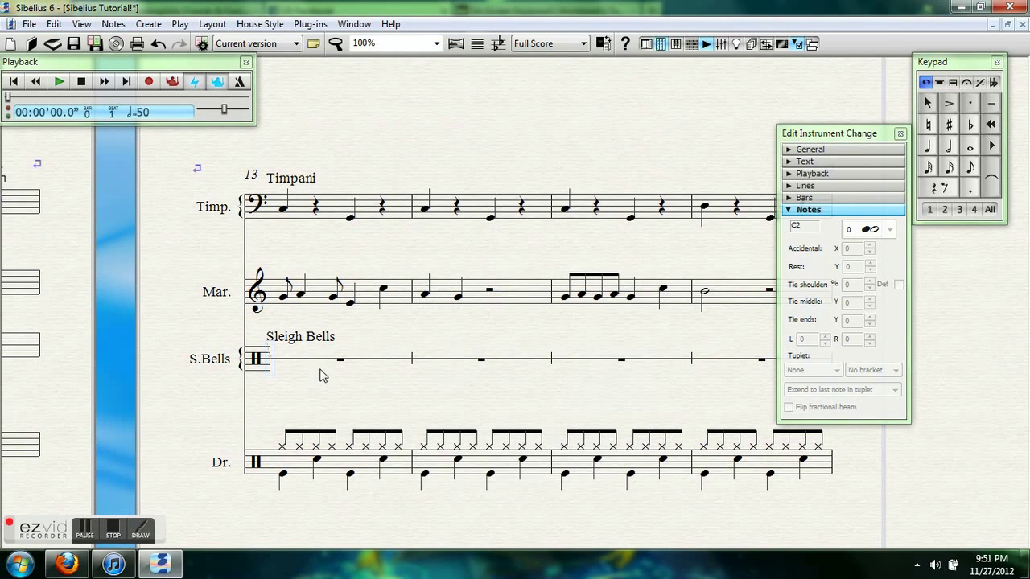
{"action": "left_click_drag", "start_coordinate": [269, 366], "coordinate": [246, 366]}
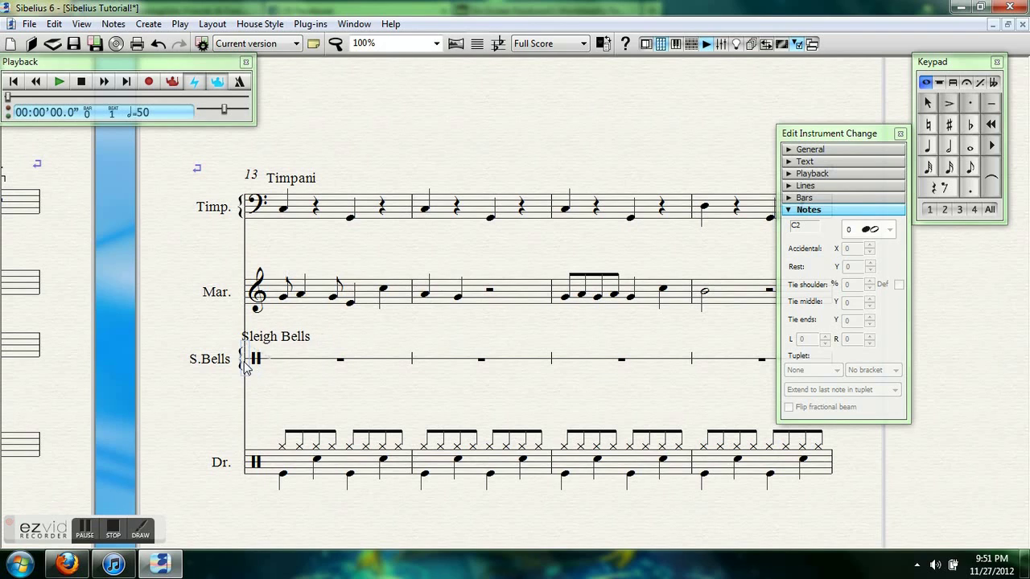
Fill the Sleigh Bells staff with quarter notes from bar 13 through beat 3 of bar 20, and leave note input.
{"action": "left_click", "coordinate": [340, 361]}
{"action": "key", "text": "b"}
{"action": "key", "text": "ctrl+Up"}
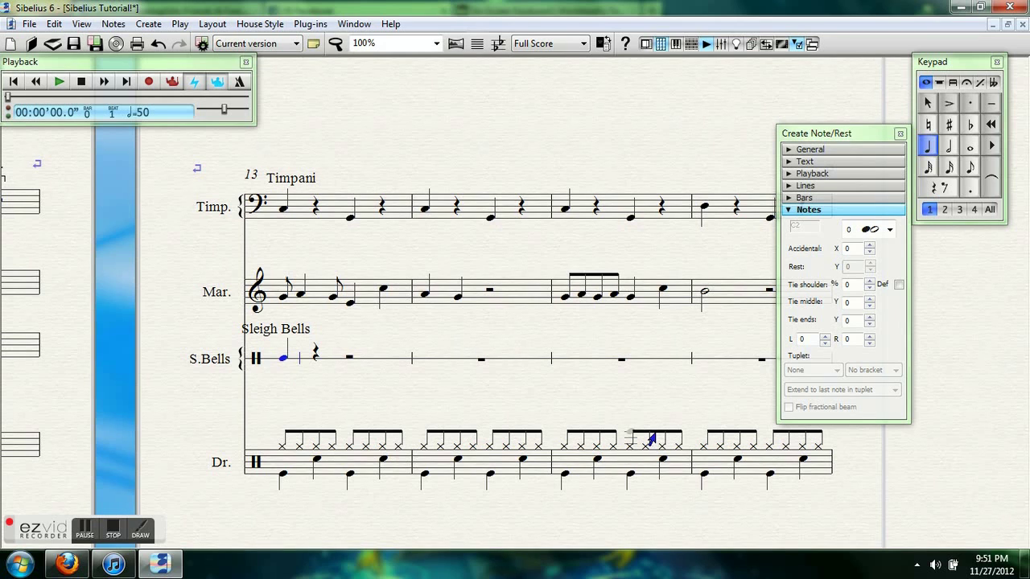
{"action": "key", "text": "c"}
{"action": "key", "text": "c"}
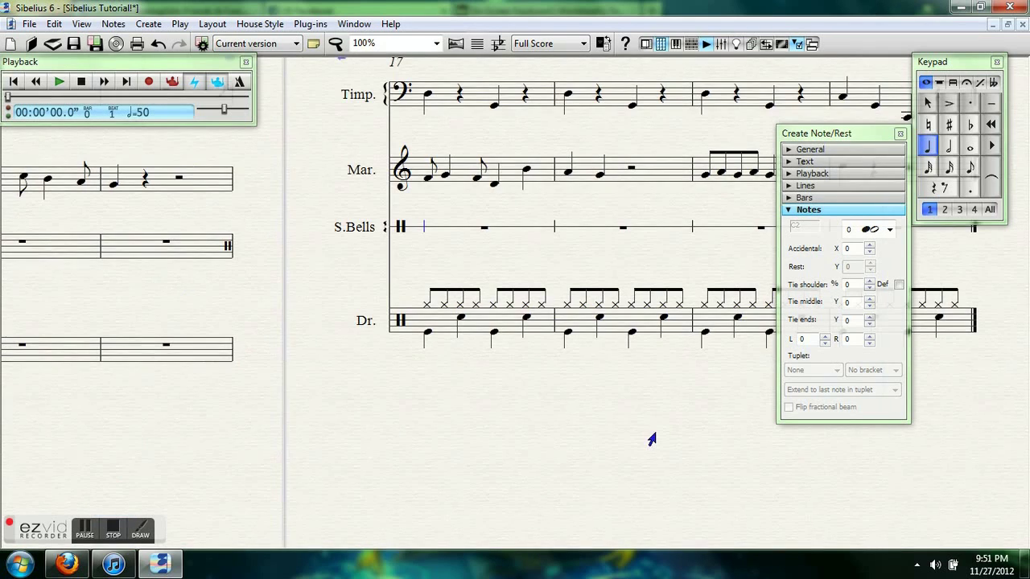
{"action": "key", "text": "b"}
{"action": "key", "text": "b"}
{"action": "key", "text": "b"}
{"action": "key", "text": "b"}
{"action": "key", "text": "b"}
{"action": "key", "text": "b"}
{"action": "key", "text": "c"}
{"action": "key", "text": "c"}
{"action": "key", "text": "c"}
{"action": "key", "text": "c"}
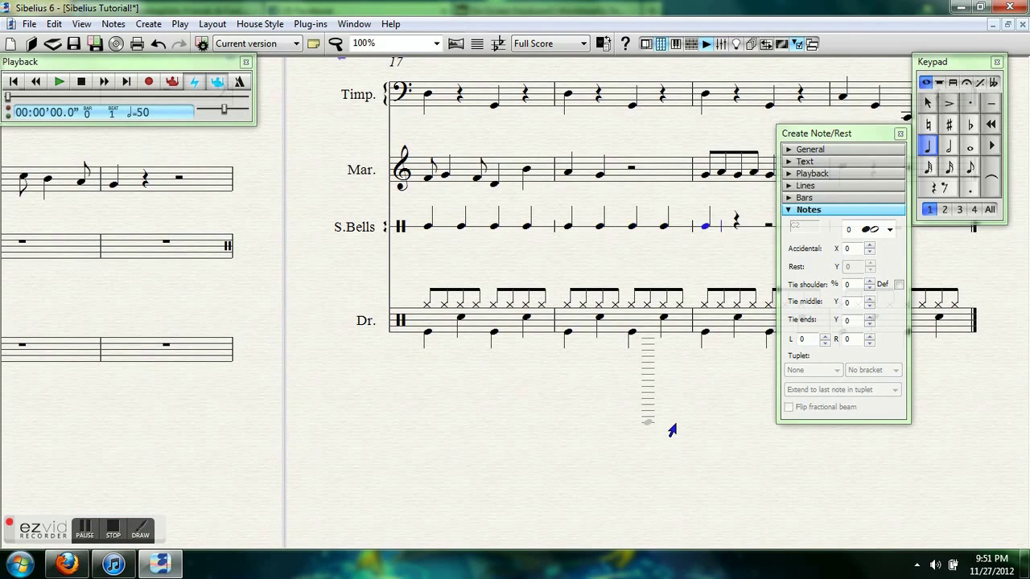
{"action": "key", "text": "c"}
{"action": "key", "text": "c"}
{"action": "key", "text": "c"}
{"action": "key", "text": "c"}
{"action": "key", "text": "c"}
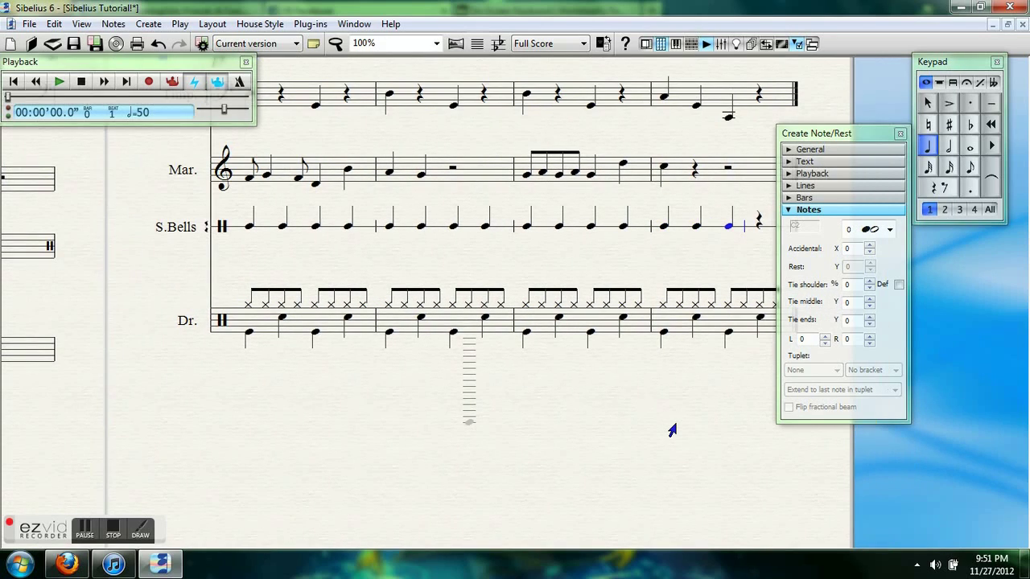
{"action": "key", "text": "Escape"}
Shift the Sleigh Bells label above bar 13 slightly to the right and deselect it.
{"action": "left_click_drag", "start_coordinate": [215, 408], "coordinate": [531, 91]}
{"action": "left_click", "coordinate": [534, 296]}
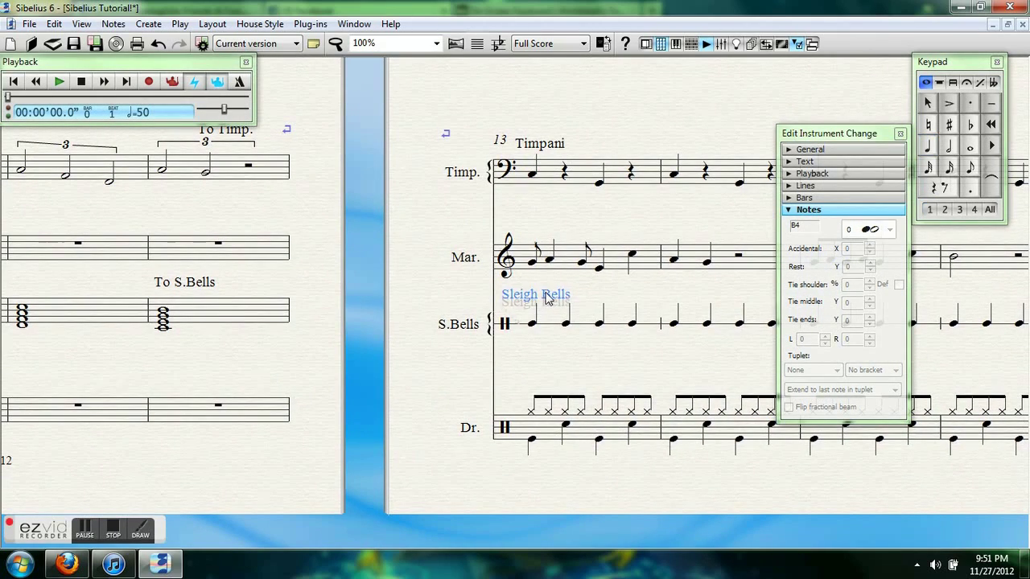
{"action": "left_click", "coordinate": [370, 331]}
Add a metronome mark of half note = 80 above the pickup bar at the start of the score.
{"action": "left_click_drag", "start_coordinate": [370, 330], "coordinate": [724, 380]}
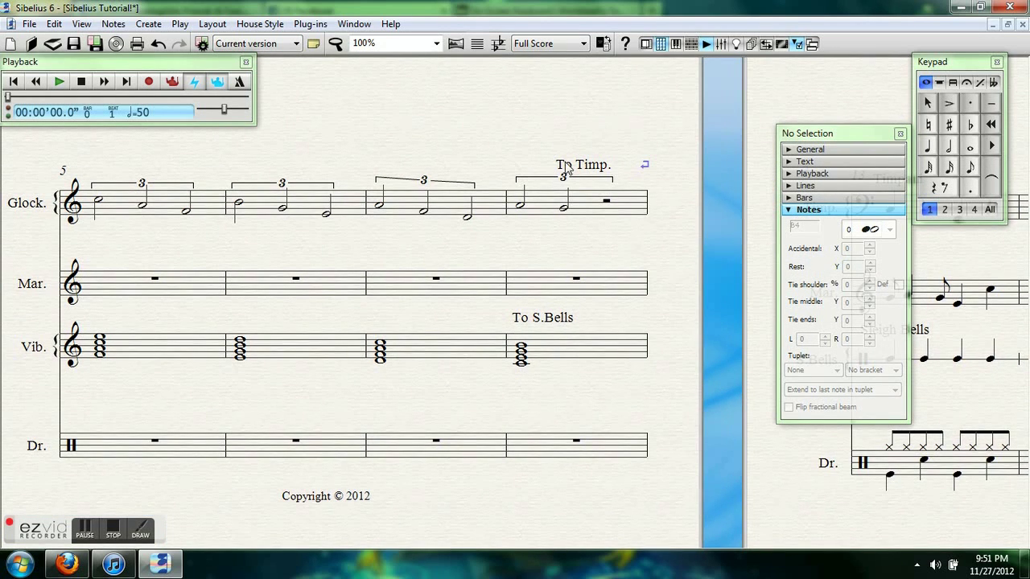
{"action": "left_click_drag", "start_coordinate": [485, 149], "coordinate": [556, 464]}
{"action": "left_click_drag", "start_coordinate": [461, 365], "coordinate": [546, 507]}
{"action": "right_click", "coordinate": [281, 184]}
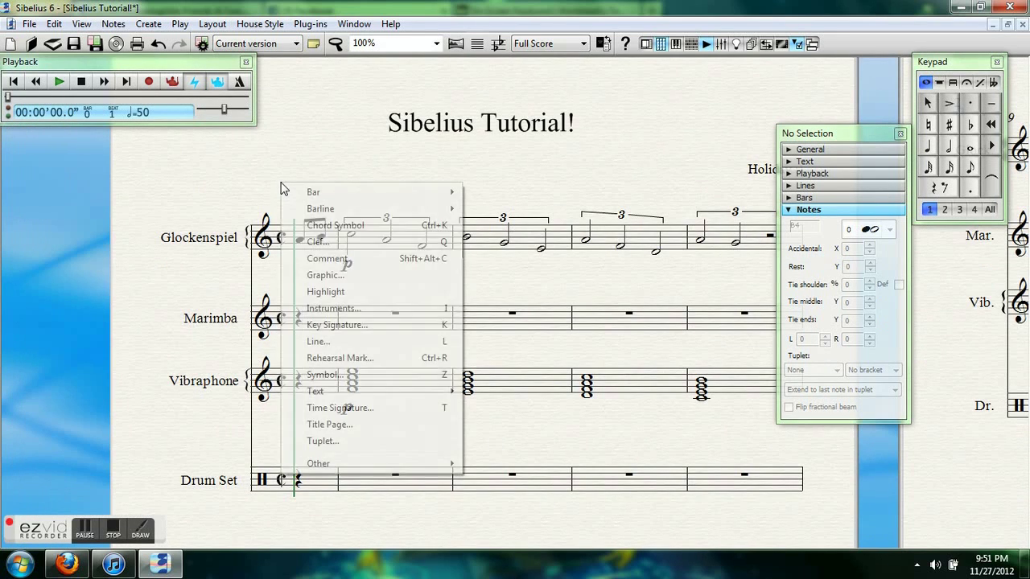
{"action": "mouse_move", "coordinate": [315, 391]}
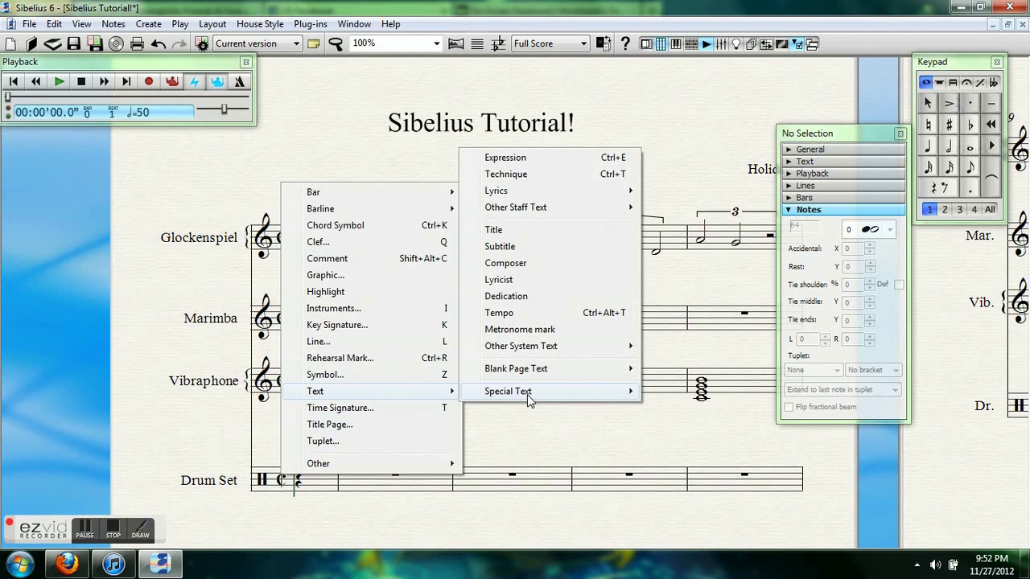
{"action": "left_click", "coordinate": [533, 328]}
{"action": "left_click", "coordinate": [299, 206]}
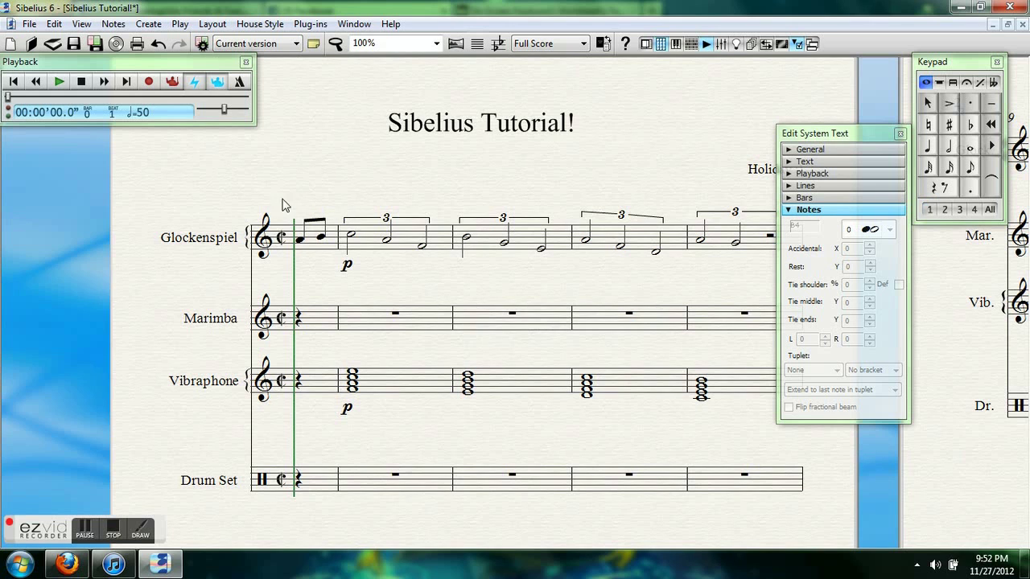
{"action": "right_click", "coordinate": [290, 212]}
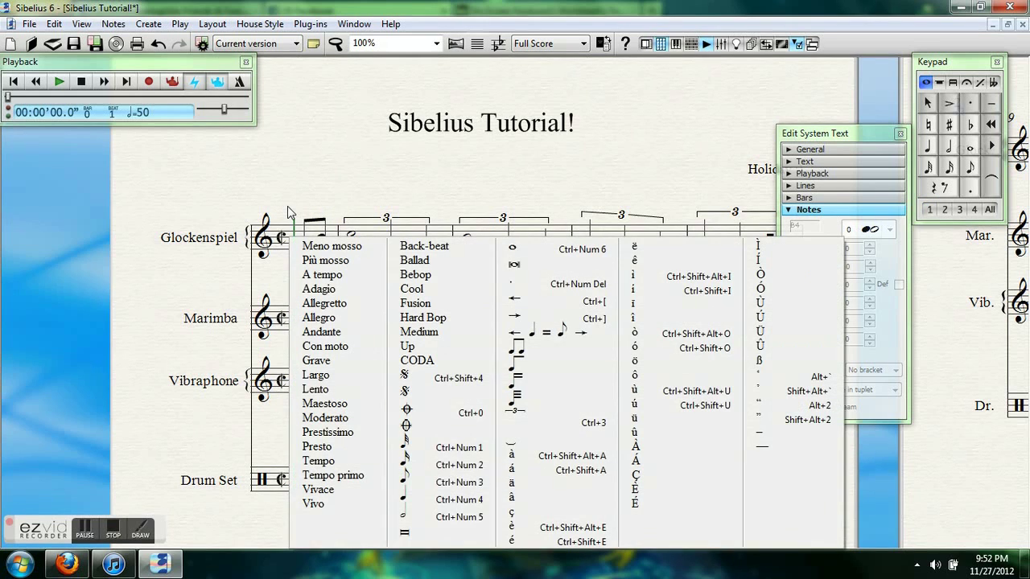
{"action": "left_click", "coordinate": [436, 515]}
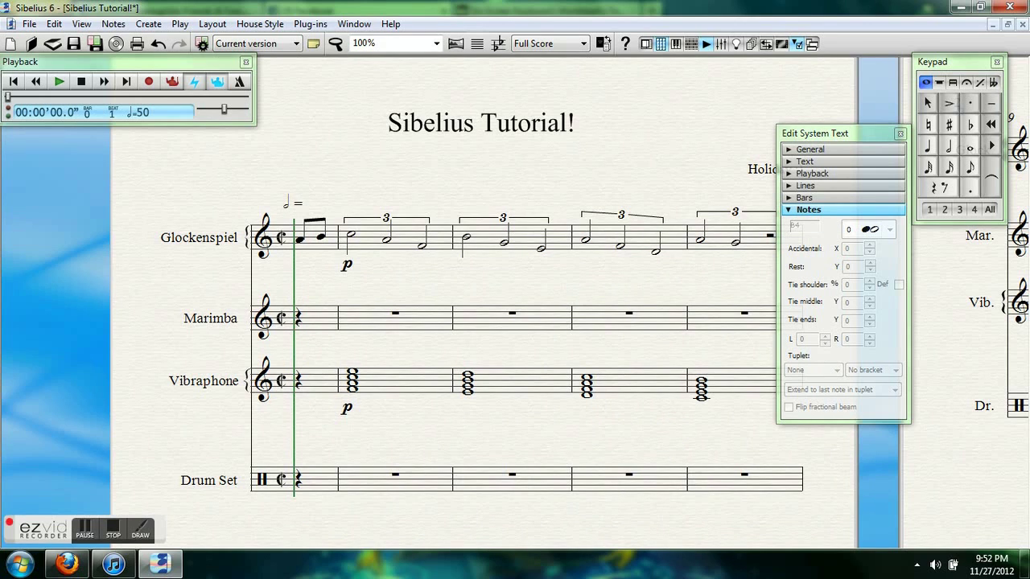
{"action": "left_click", "coordinate": [341, 179]}
Add a p dynamic below the first Marimba note in bar 9.
{"action": "left_click_drag", "start_coordinate": [384, 433], "coordinate": [334, 421]}
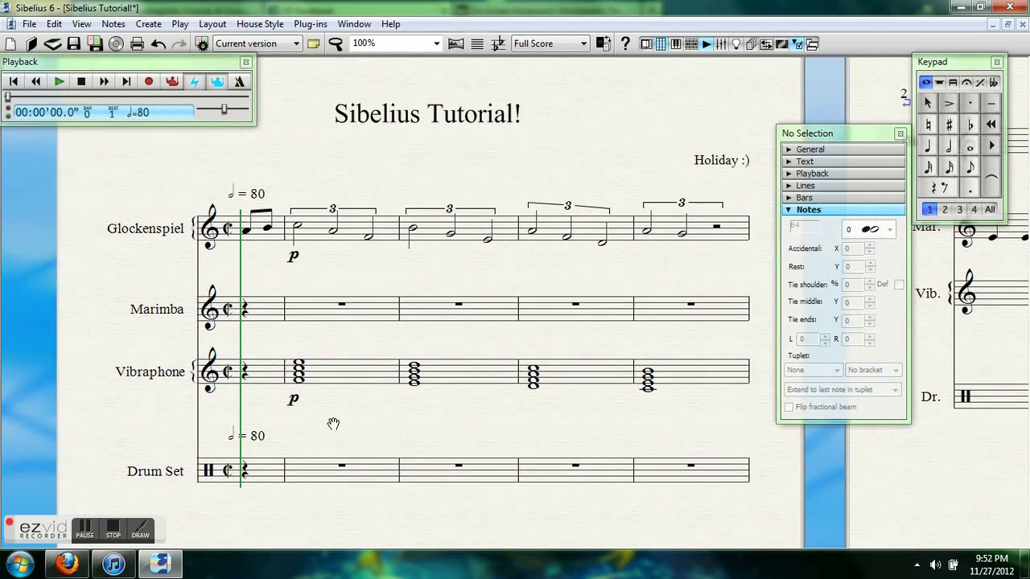
{"action": "left_click", "coordinate": [291, 399]}
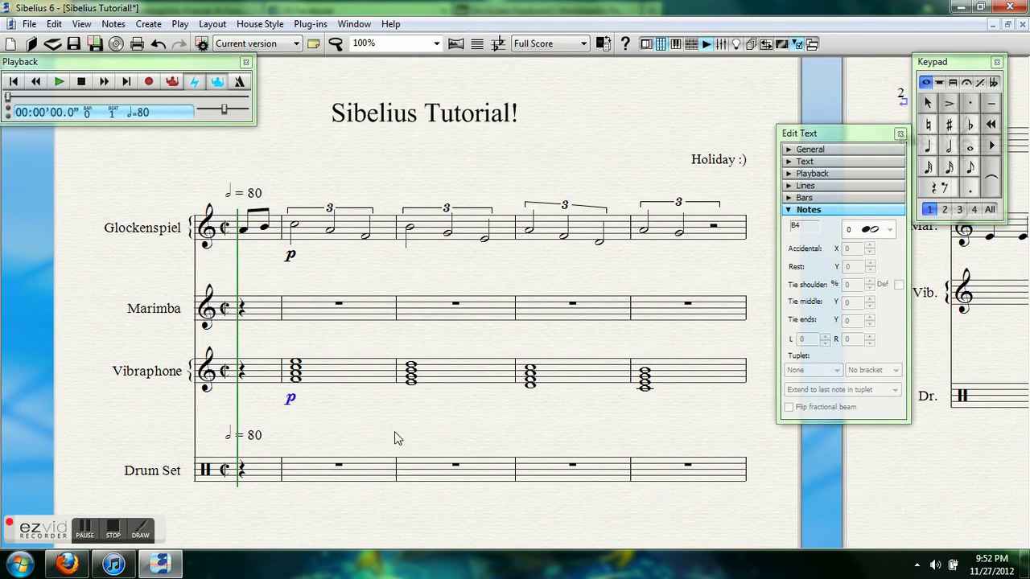
{"action": "left_click_drag", "start_coordinate": [395, 435], "coordinate": [320, 83]}
{"action": "left_click_drag", "start_coordinate": [440, 242], "coordinate": [127, 343]}
{"action": "left_click_drag", "start_coordinate": [478, 255], "coordinate": [230, 507]}
{"action": "left_click", "coordinate": [345, 235]}
{"action": "type", "text": "p"}
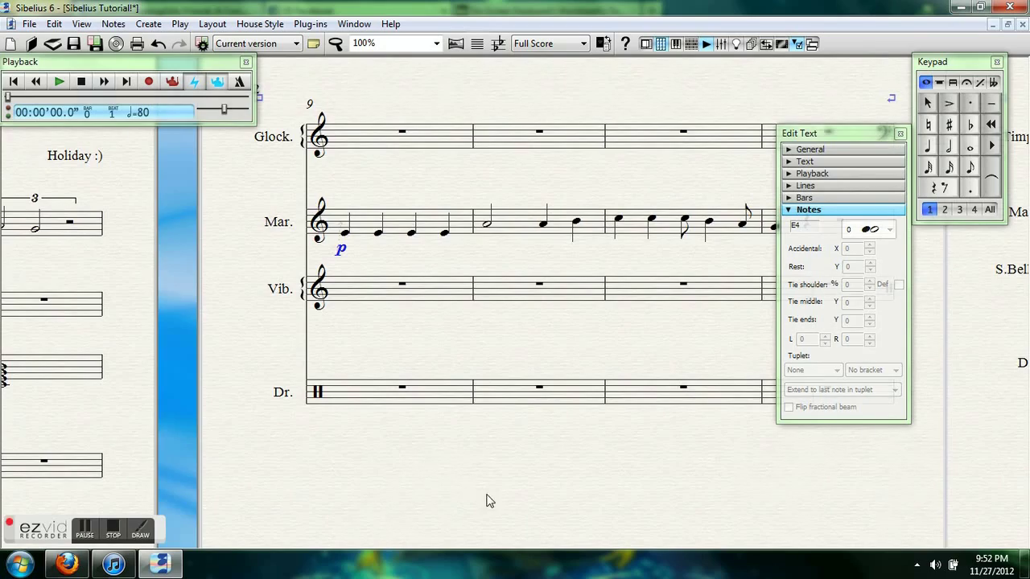
Add the expression text "ETC... NOW I WILL SHOW YOU MY FINISHED PRODUCT... HAPPY HOLIDAYS (MERRY CHRISTMAS :)" below the last Drums bars.
{"action": "left_click_drag", "start_coordinate": [487, 500], "coordinate": [163, 378]}
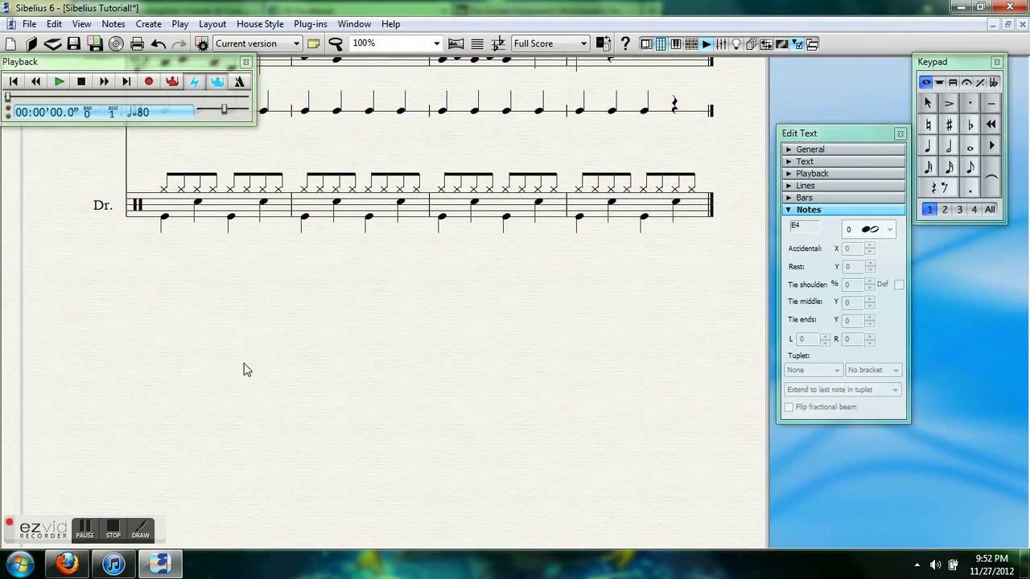
{"action": "key", "text": "ctrl+e"}
{"action": "left_click", "coordinate": [658, 334]}
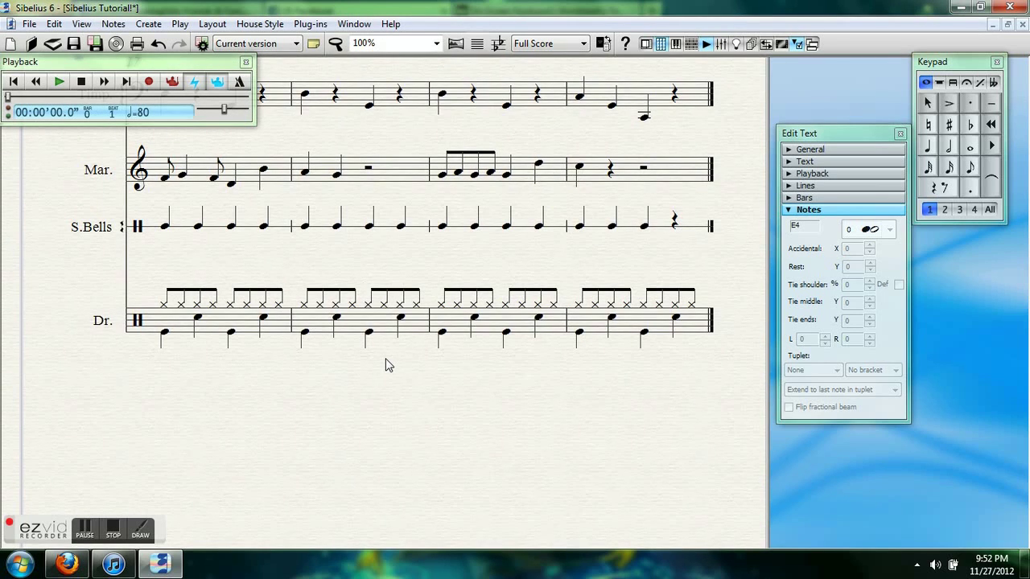
{"action": "type", "text": "ET"}
{"action": "left_click", "coordinate": [375, 320]}
{"action": "left_click_drag", "start_coordinate": [371, 283], "coordinate": [362, 427]}
{"action": "type", "text": "TC... NOW I WILL"}
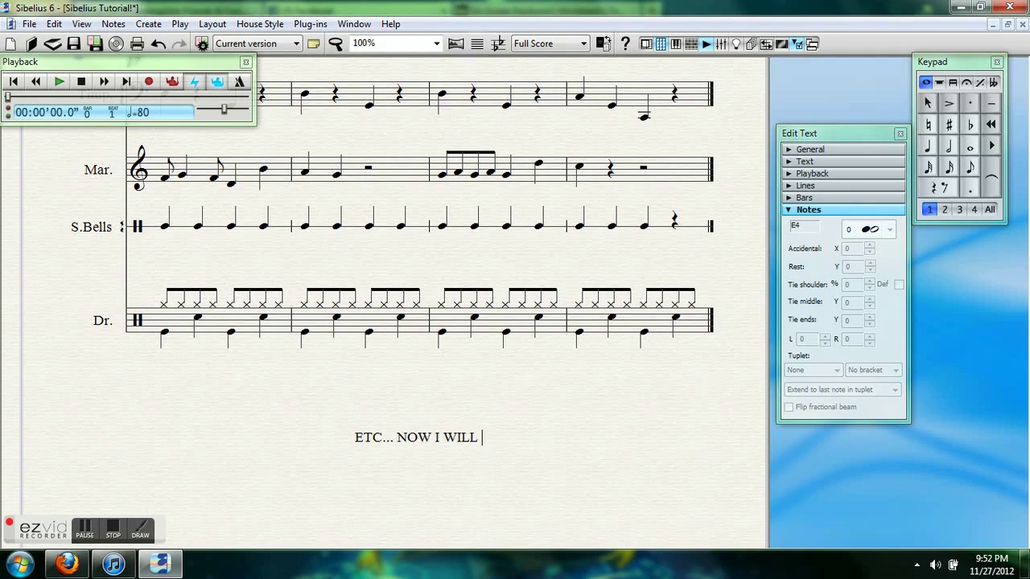
{"action": "type", "text": " SHOW YOU "}
{"action": "type", "text": "MY FINISHED"}
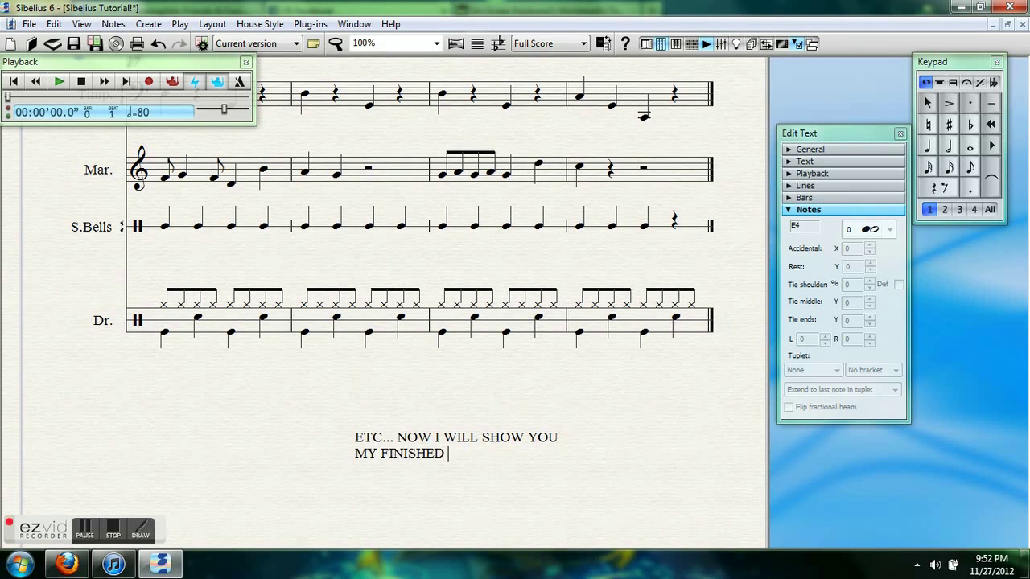
{"action": "type", "text": " PRODUCT... HAPPY HOLIDA"}
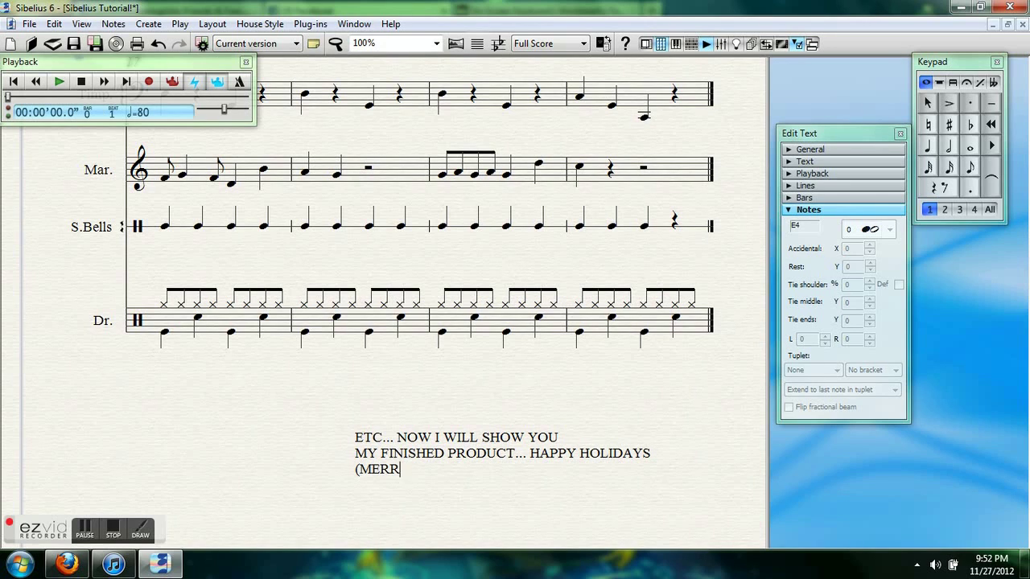
{"action": "type", "text": "YS (MERRY CHRISTMASTMAS :"}
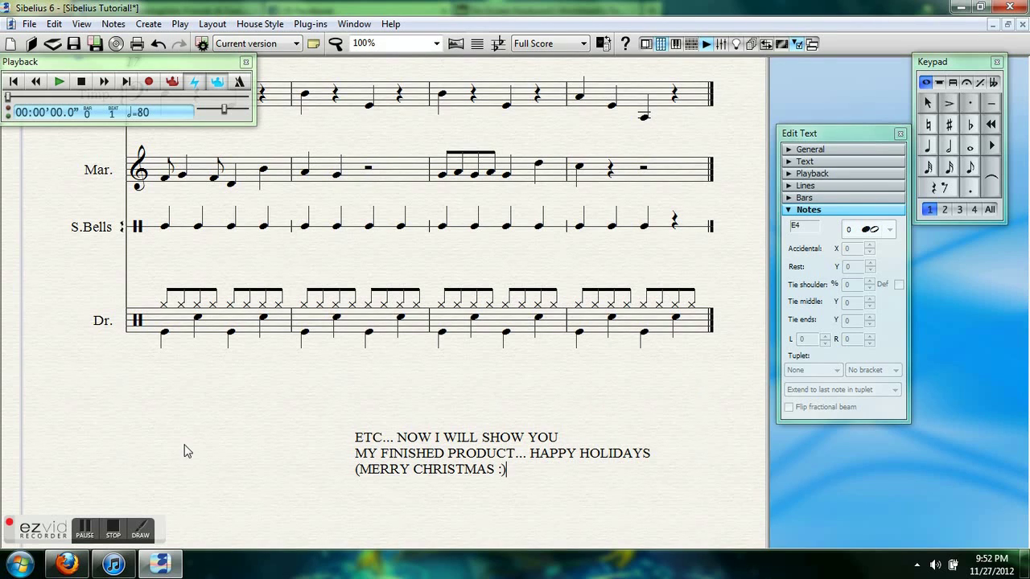
{"action": "left_click", "coordinate": [184, 451]}
In the finished Sibelius_Tutorial score, close the Properties and Keypad windows.
{"action": "scroll", "coordinate": [242, 336], "scroll_direction": "down", "scroll_amount": 3}
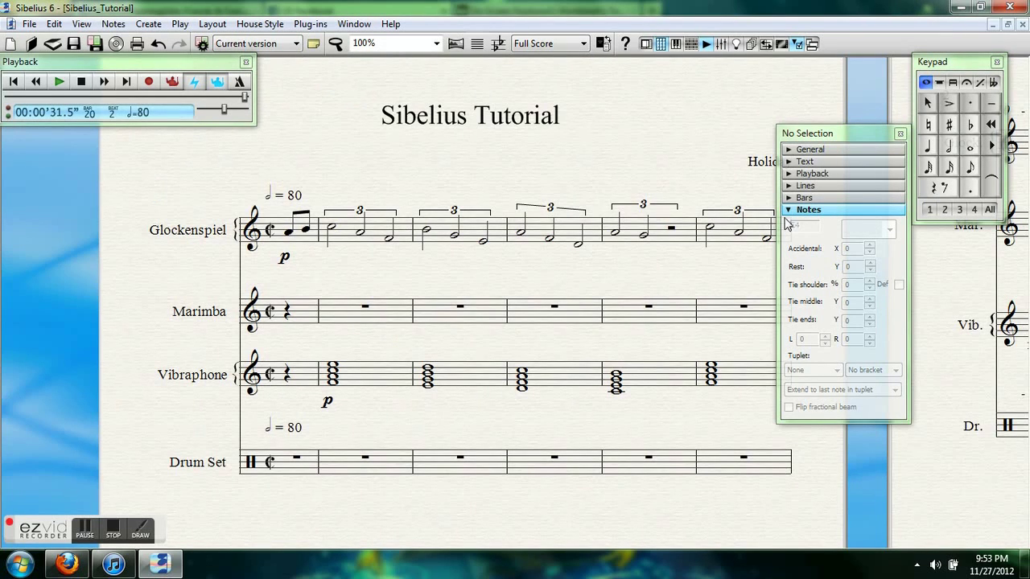
{"action": "left_click", "coordinate": [900, 132]}
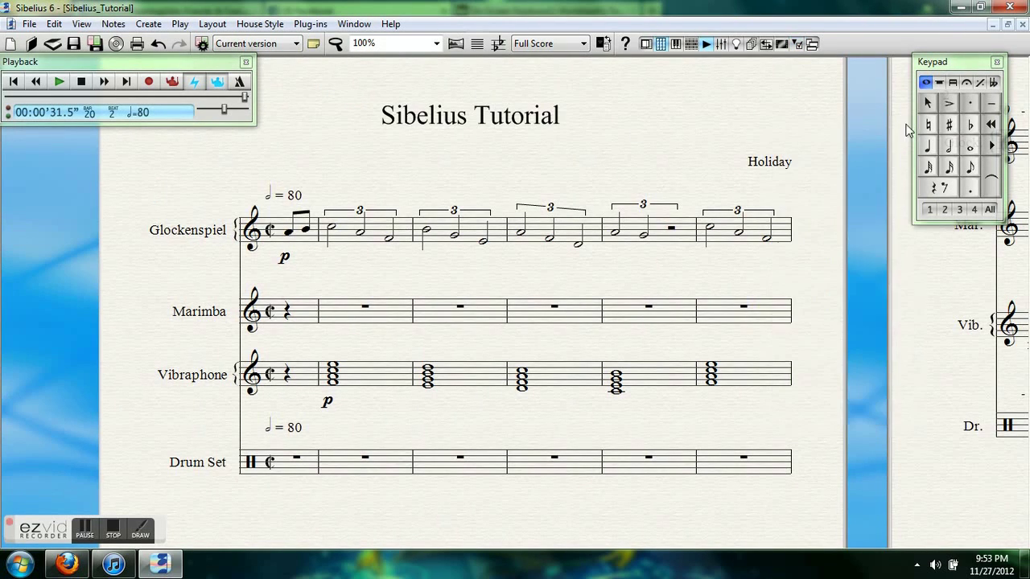
{"action": "left_click", "coordinate": [996, 62]}
Play the finished score from the first Glockenspiel note at 50% zoom, and move the Playback window away from its corner.
{"action": "left_click", "coordinate": [288, 232]}
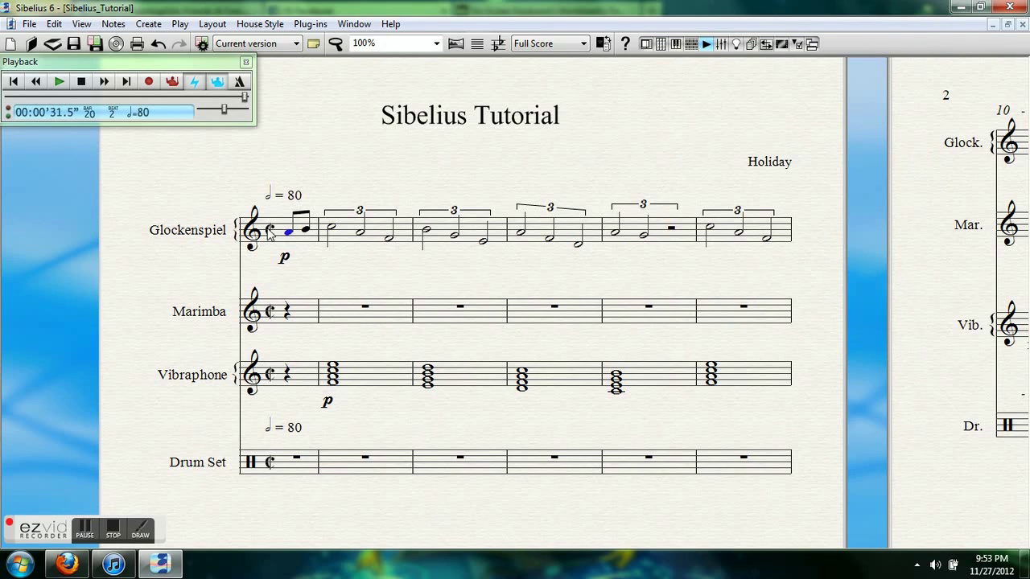
{"action": "left_click", "coordinate": [59, 82]}
{"action": "key", "text": "ctrl+minus"}
{"action": "key", "text": "ctrl+minus"}
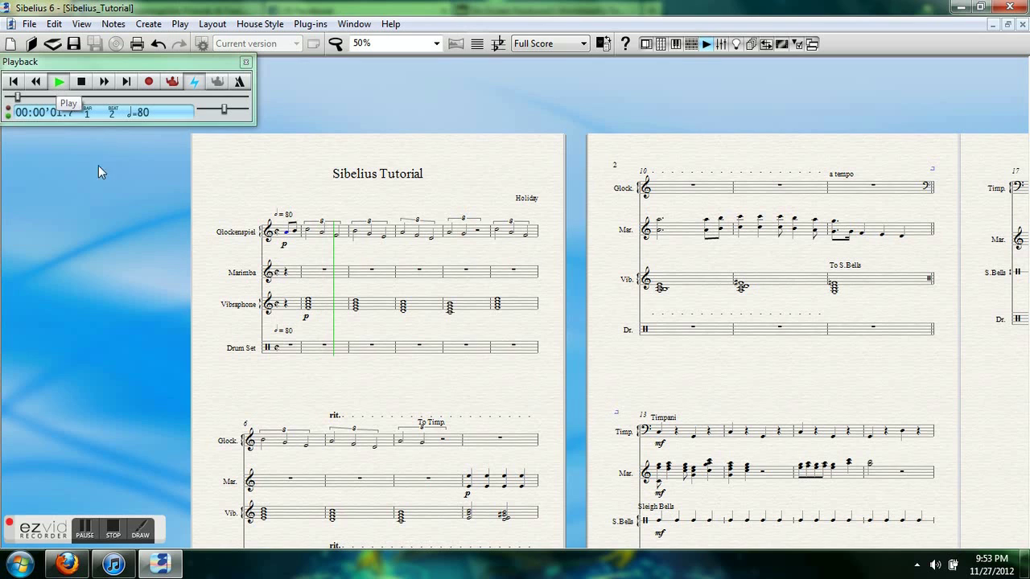
{"action": "left_click_drag", "start_coordinate": [214, 392], "coordinate": [208, 340]}
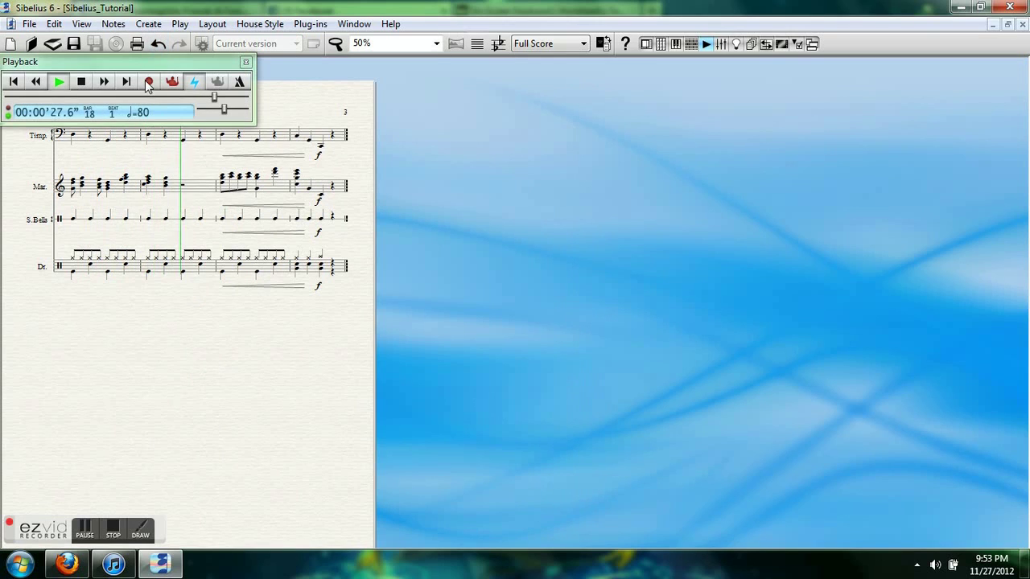
{"action": "left_click_drag", "start_coordinate": [143, 66], "coordinate": [760, 193]}
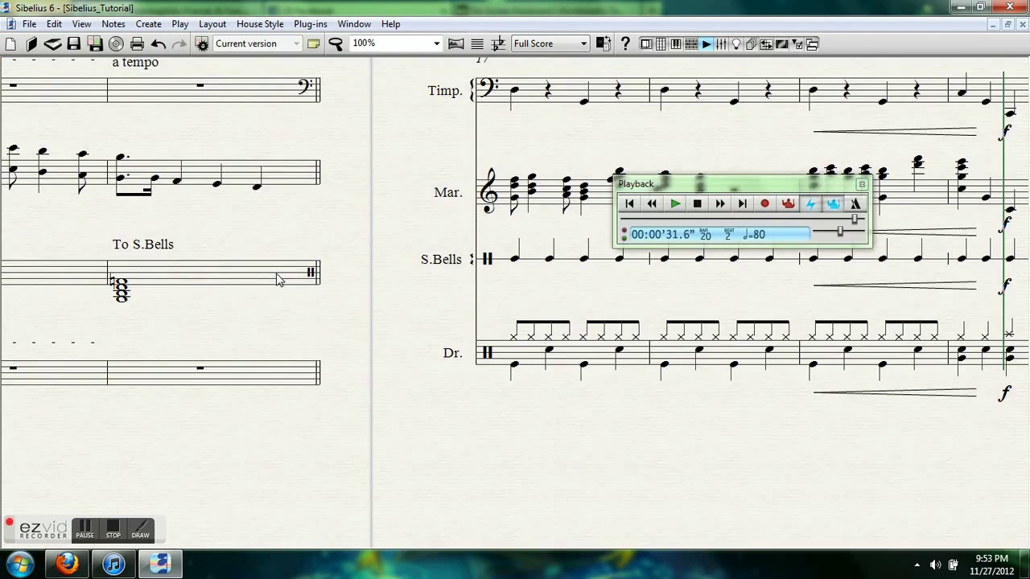
Add the expression text "THAT'S ALL FOLKS!! :)" below the Drums staff on the last page.
{"action": "left_click_drag", "start_coordinate": [421, 426], "coordinate": [377, 201]}
{"action": "key", "text": "ctrl+e"}
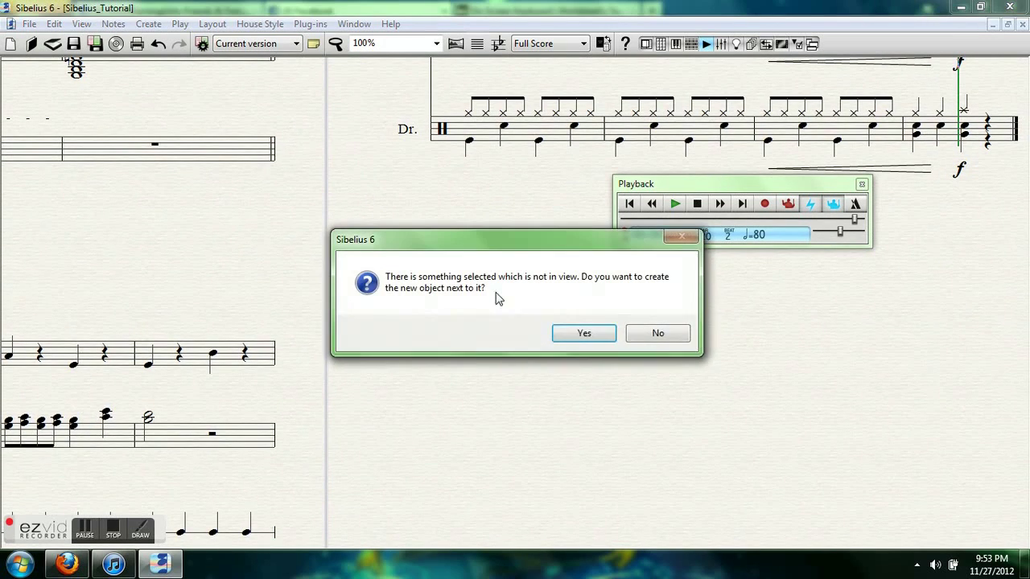
{"action": "left_click", "coordinate": [655, 332]}
{"action": "scroll", "coordinate": [528, 258], "scroll_direction": "up", "scroll_amount": 3}
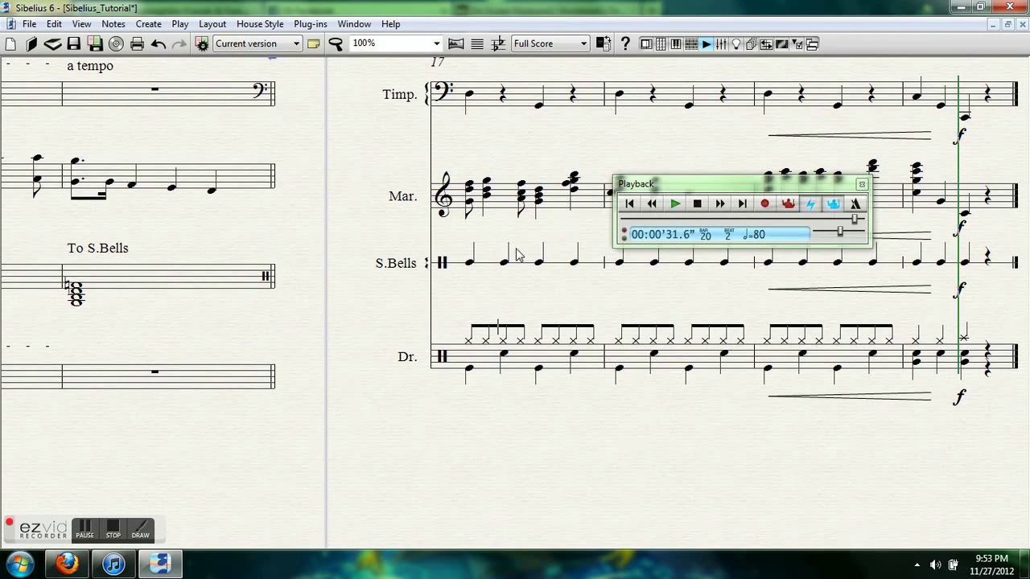
{"action": "type", "text": "t"}
{"action": "left_click_drag", "start_coordinate": [499, 340], "coordinate": [500, 430]}
{"action": "key", "text": "BackSpace"}
{"action": "type", "text": "that"}
{"action": "key", "text": "ctrl+a"}
{"action": "type", "text": "THAT'S A"}
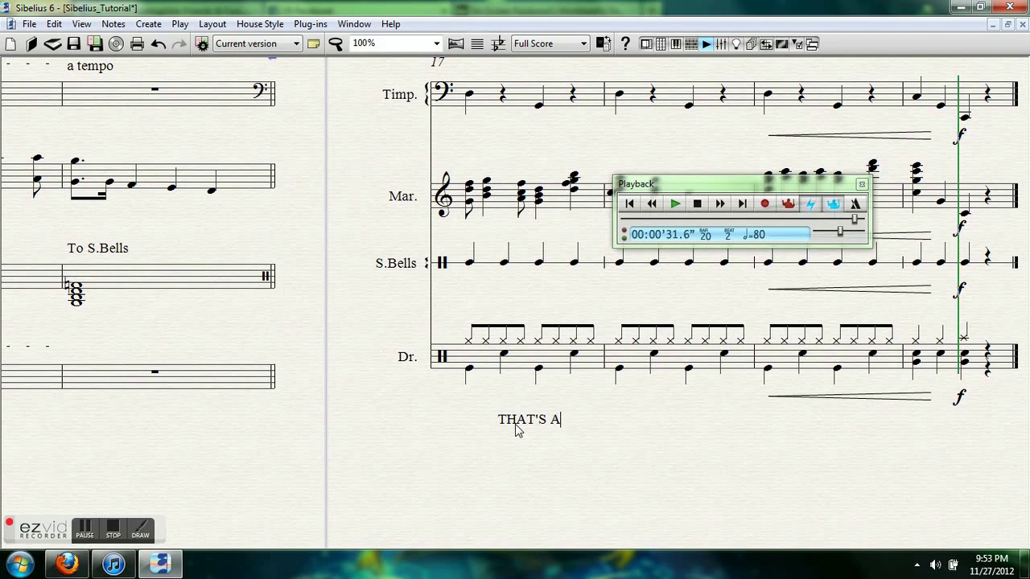
{"action": "type", "text": "LL FOLKS!! :)"}
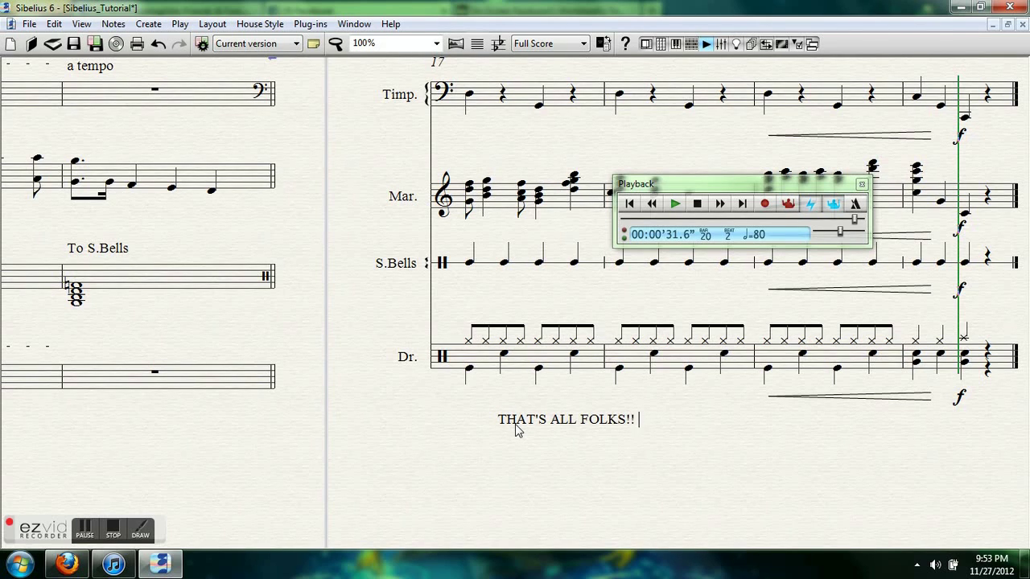